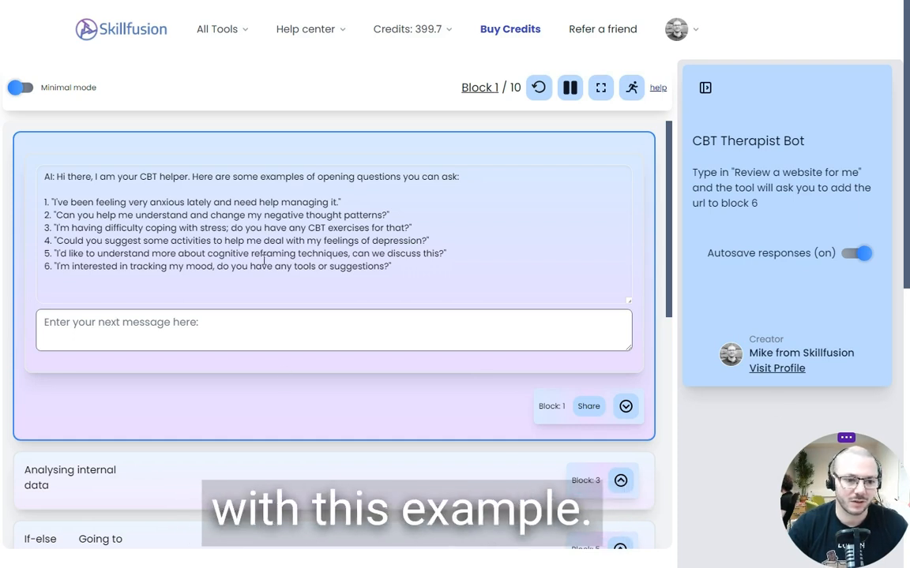
Ask the CBT Therapist Bot "what is CBT" in the chat block
{"action": "left_click", "coordinate": [230, 328]}
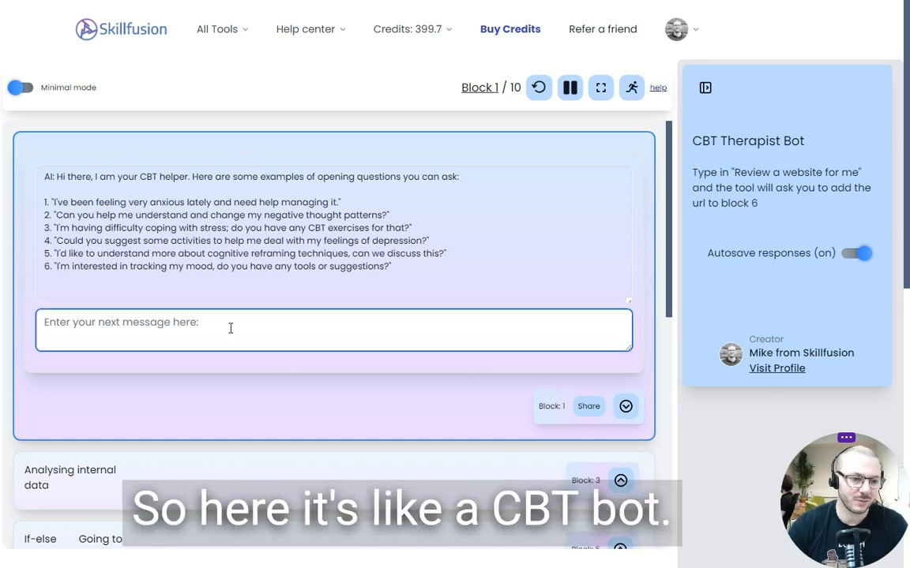
{"action": "type", "text": "what is CBT"}
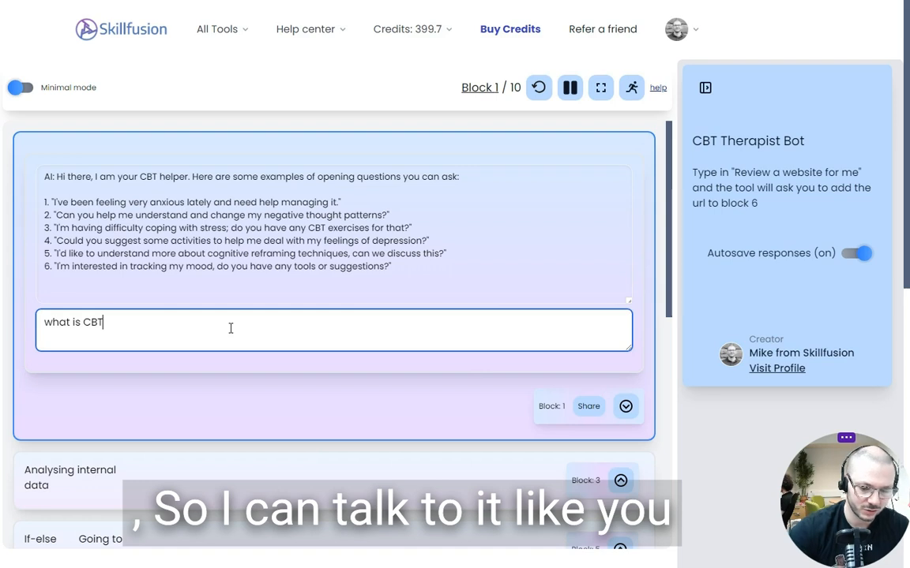
{"action": "key", "text": "Return"}
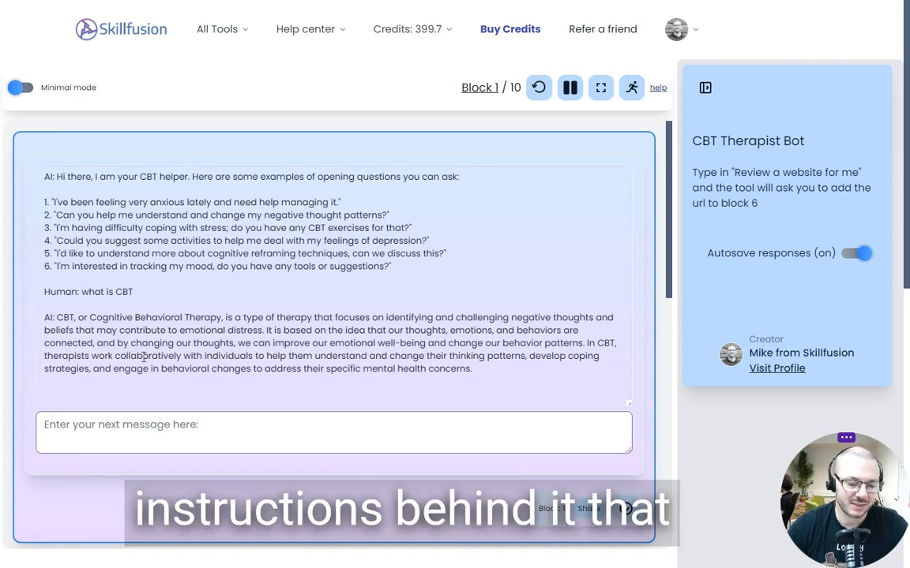
Read the bot's answer and examine the sequence of blocks below the chat, including the if-else, question, scraper and prompt blocks
{"action": "scroll", "coordinate": [143, 357], "scroll_direction": "down", "scroll_amount": 1}
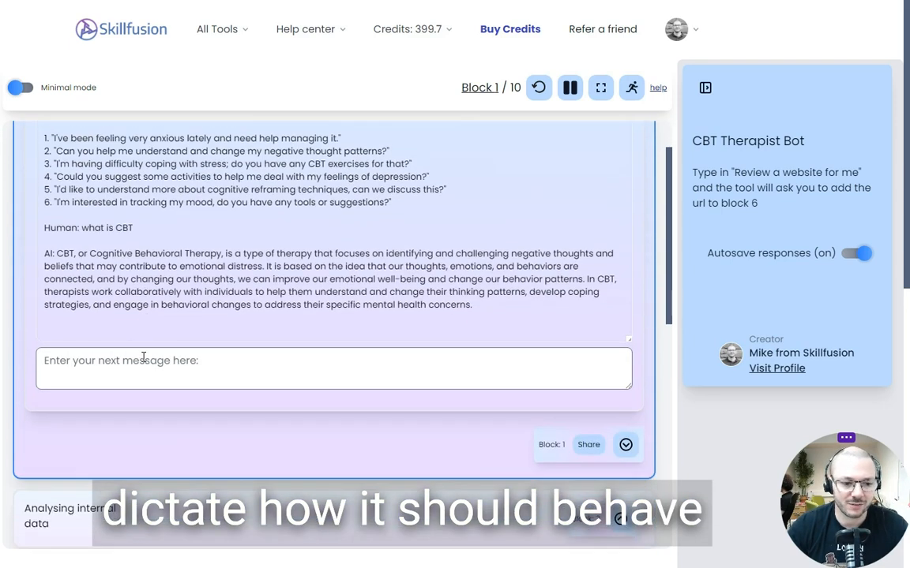
{"action": "scroll", "coordinate": [144, 356], "scroll_direction": "up", "scroll_amount": 1}
{"action": "scroll", "coordinate": [144, 357], "scroll_direction": "down", "scroll_amount": 1}
{"action": "scroll", "coordinate": [143, 357], "scroll_direction": "down", "scroll_amount": 1}
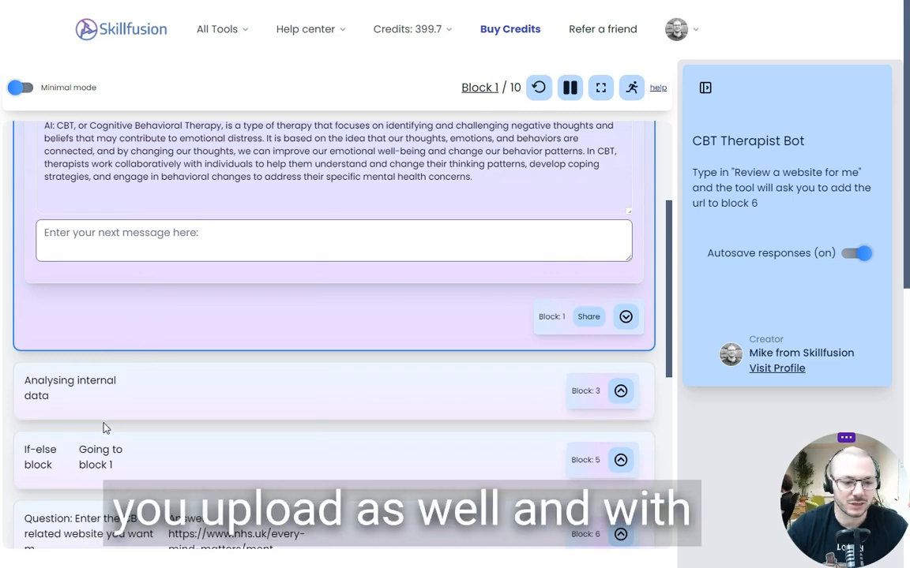
{"action": "scroll", "coordinate": [220, 445], "scroll_direction": "down", "scroll_amount": 2}
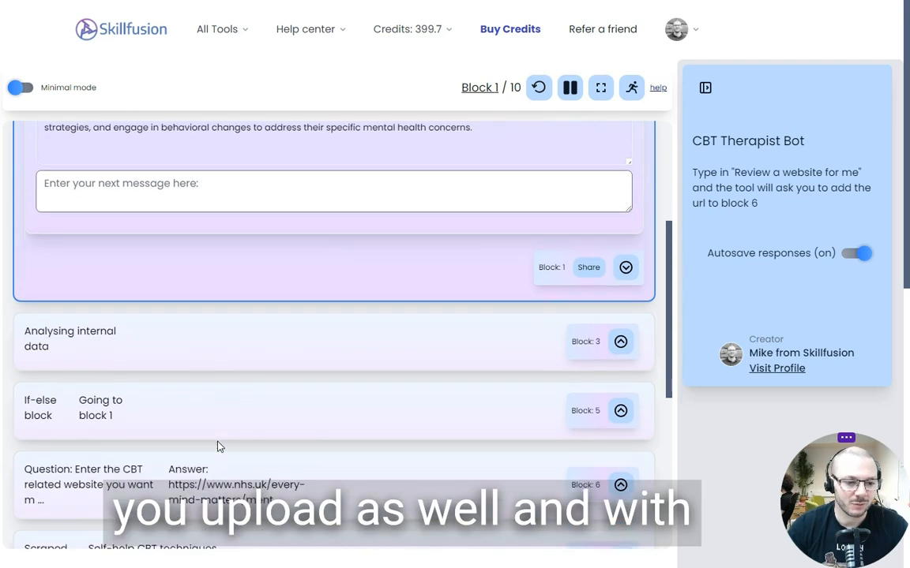
{"action": "scroll", "coordinate": [220, 447], "scroll_direction": "down", "scroll_amount": 1}
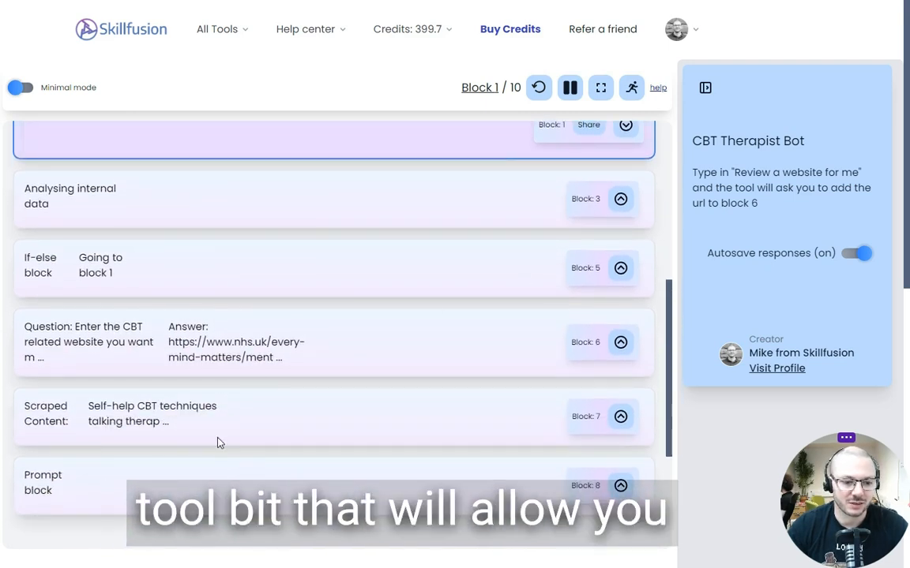
{"action": "scroll", "coordinate": [331, 349], "scroll_direction": "up", "scroll_amount": 5}
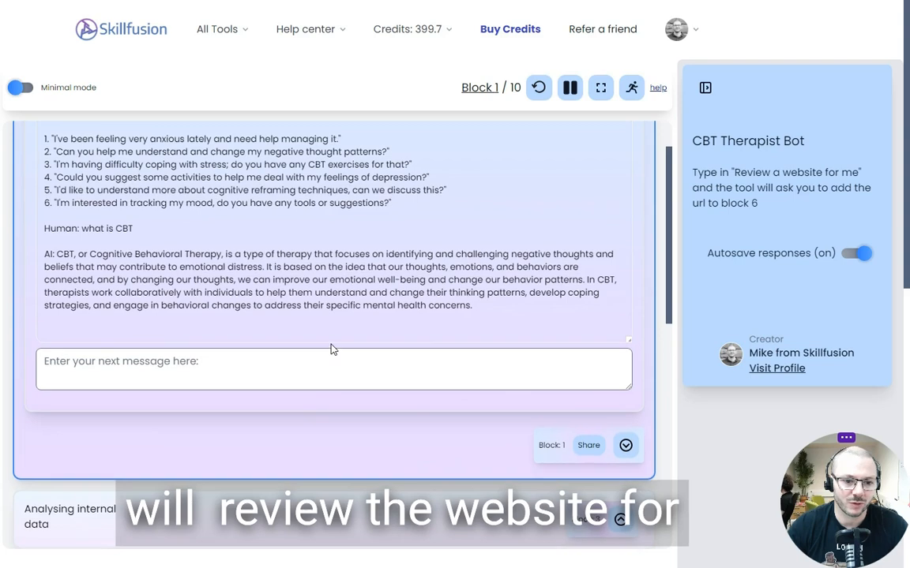
{"action": "scroll", "coordinate": [330, 349], "scroll_direction": "up", "scroll_amount": 1}
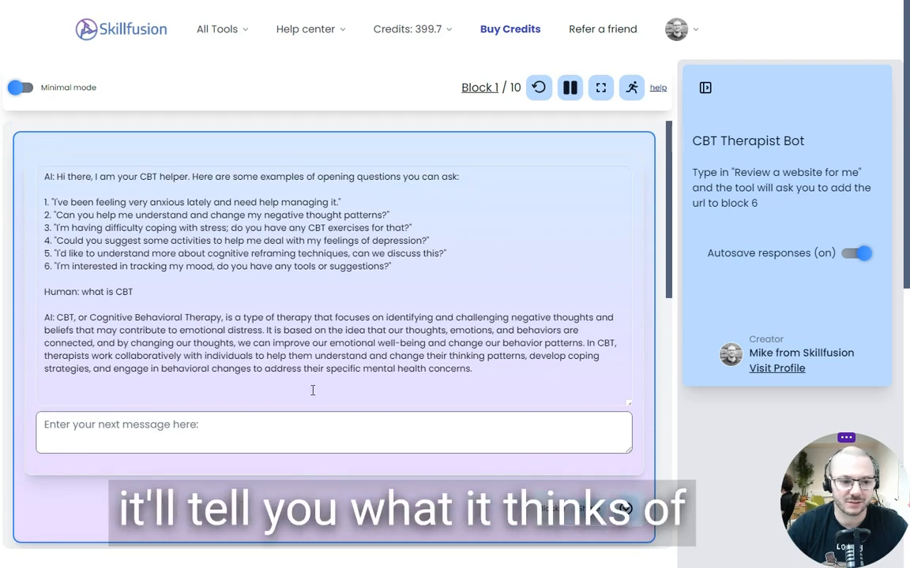
Send the chat message "review a website for me" to the CBT Therapist Bot
{"action": "left_click", "coordinate": [257, 422]}
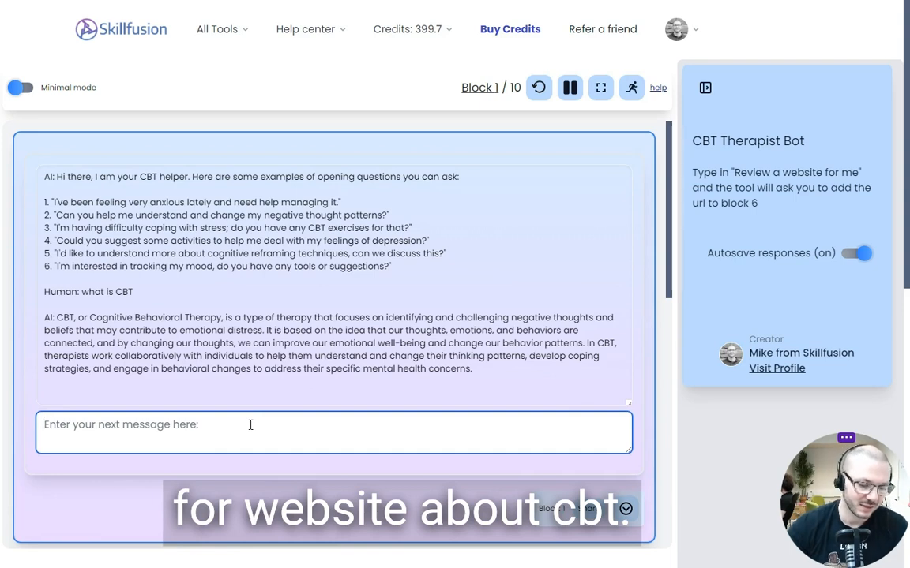
{"action": "type", "text": "review a website for me"}
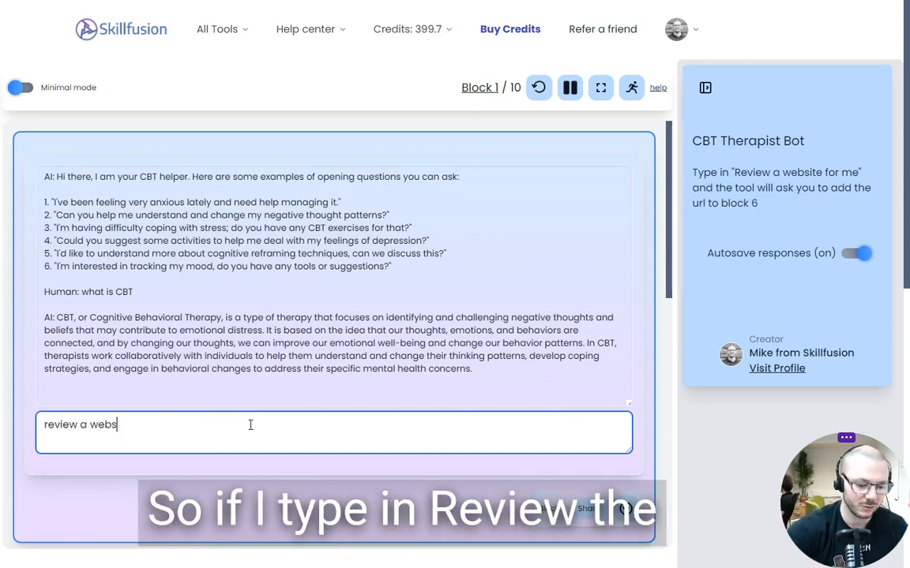
{"action": "key", "text": "Return"}
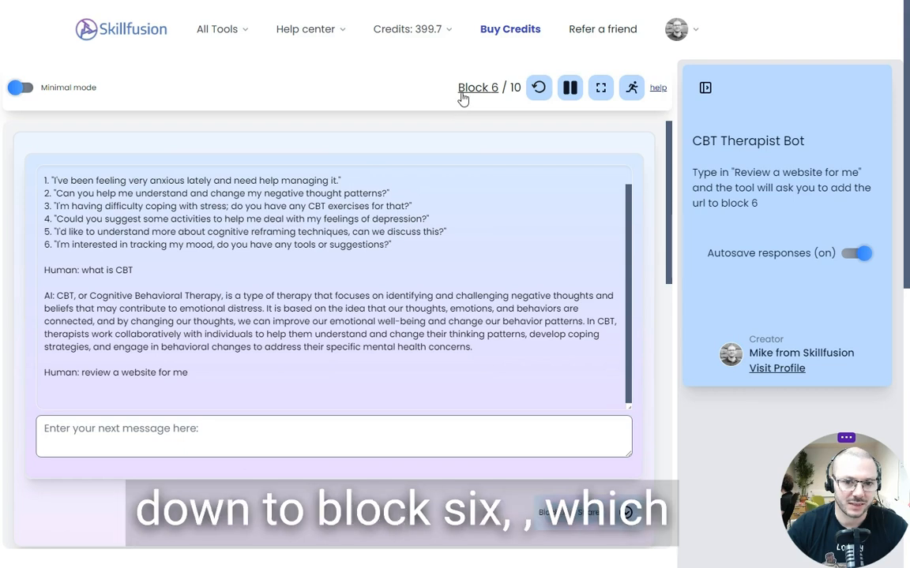
Save the prefilled NHS self-help CBT techniques URL as the answer to block 6's website question
{"action": "scroll", "coordinate": [381, 292], "scroll_direction": "down", "scroll_amount": 3}
{"action": "scroll", "coordinate": [381, 292], "scroll_direction": "down", "scroll_amount": 4}
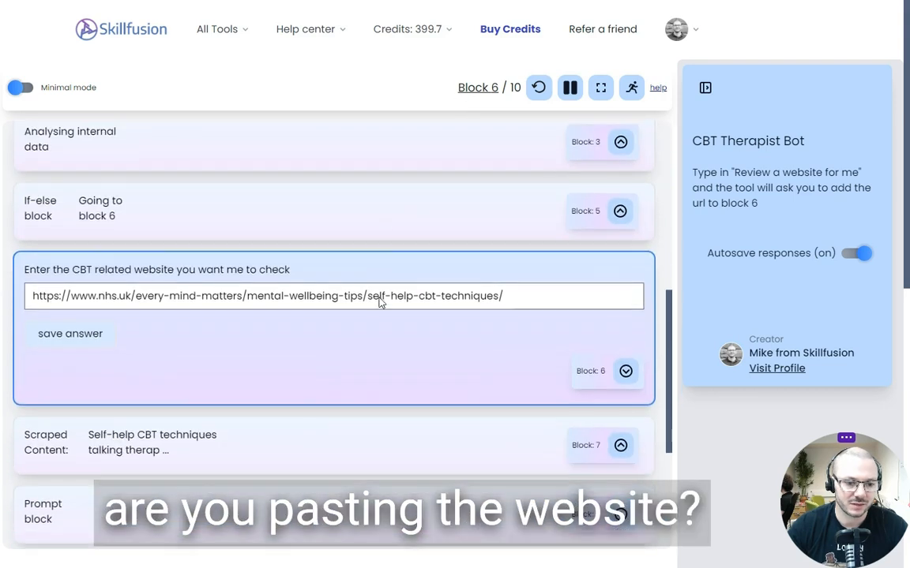
{"action": "left_click_drag", "start_coordinate": [540, 292], "coordinate": [30, 293]}
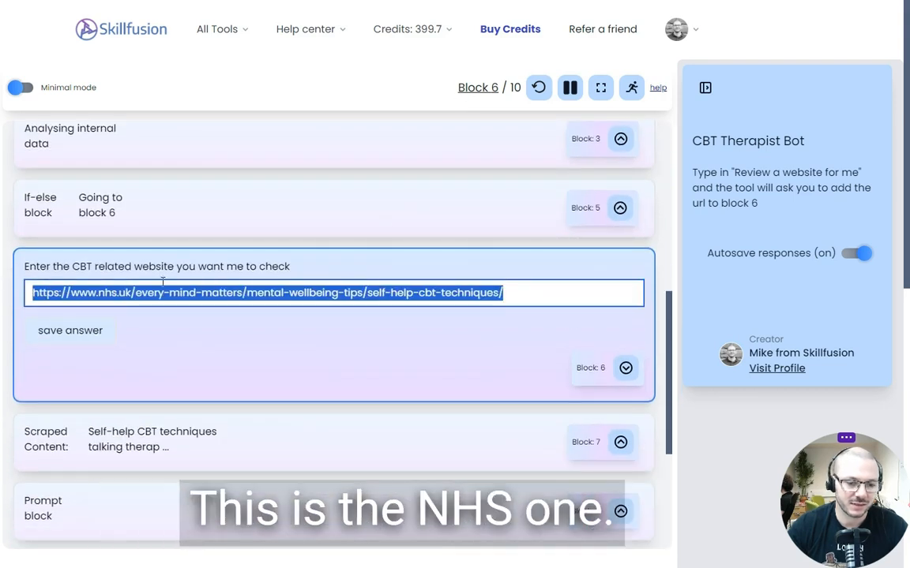
{"action": "left_click", "coordinate": [93, 335]}
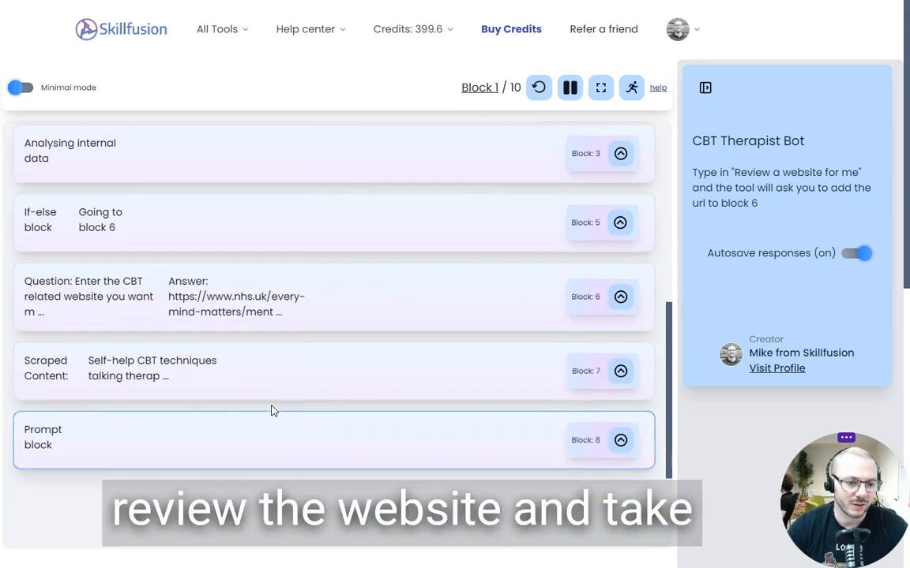
Read the website review in the chat history and examine the blocks that the request ran through
{"action": "scroll", "coordinate": [270, 410], "scroll_direction": "up", "scroll_amount": 3}
{"action": "scroll", "coordinate": [198, 282], "scroll_direction": "up", "scroll_amount": 4}
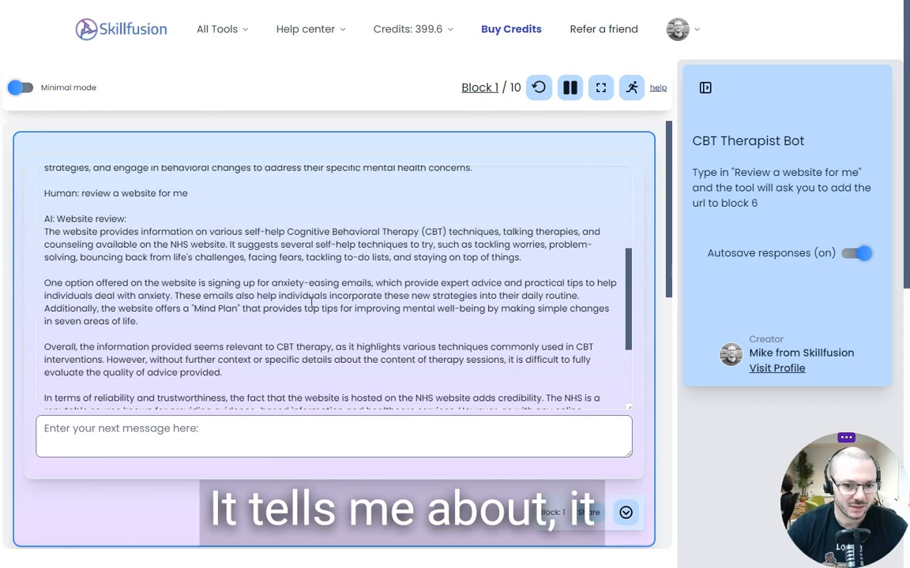
{"action": "scroll", "coordinate": [349, 288], "scroll_direction": "down", "scroll_amount": 3}
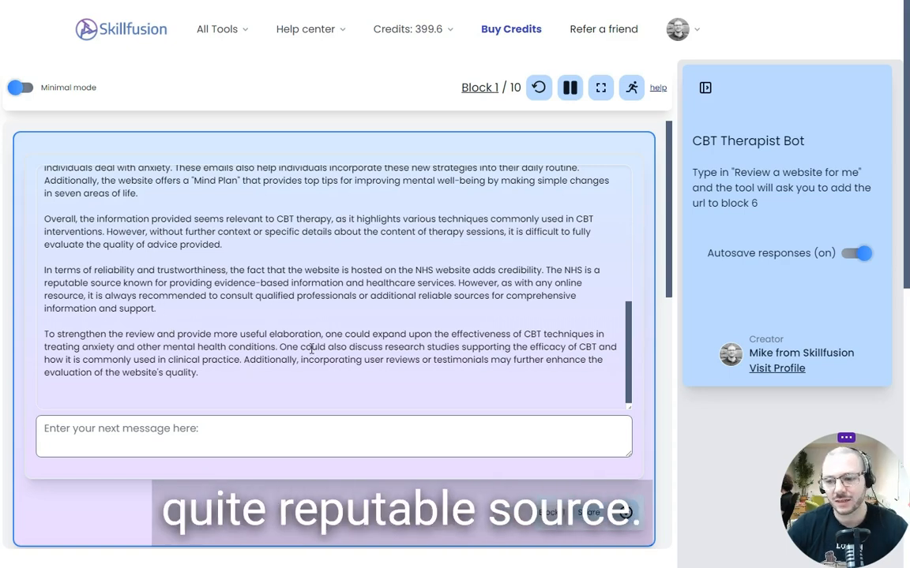
{"action": "scroll", "coordinate": [535, 319], "scroll_direction": "up", "scroll_amount": 3}
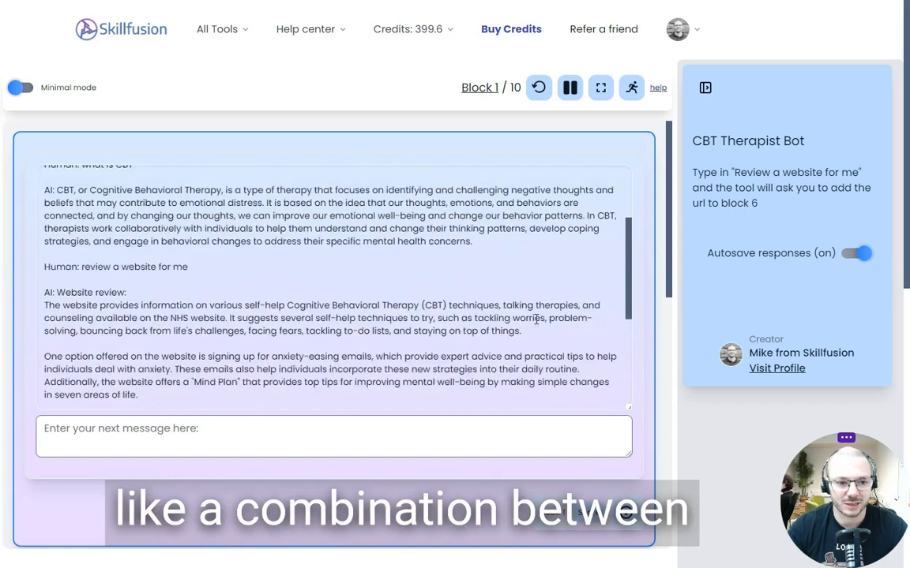
{"action": "scroll", "coordinate": [535, 319], "scroll_direction": "down", "scroll_amount": 3}
{"action": "scroll", "coordinate": [535, 321], "scroll_direction": "down", "scroll_amount": 1}
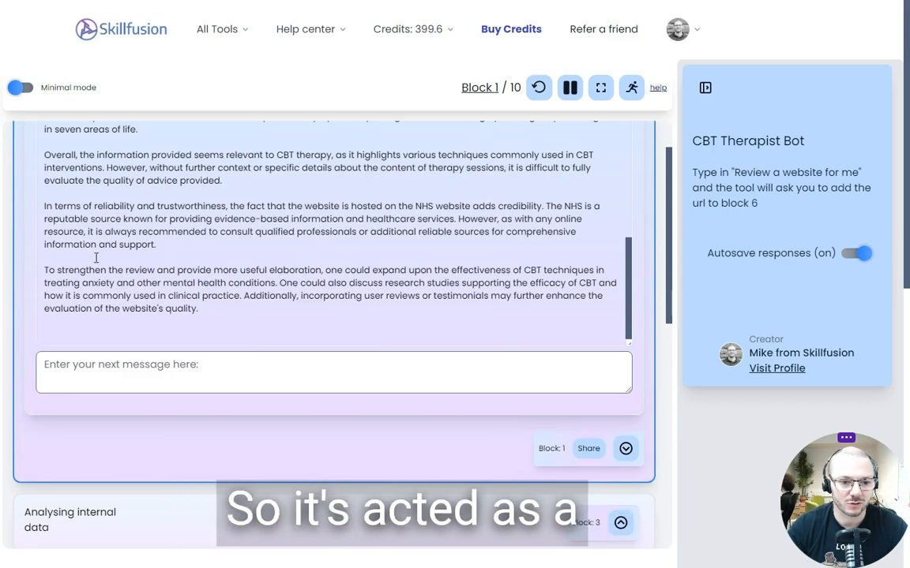
{"action": "left_click", "coordinate": [86, 380]}
{"action": "scroll", "coordinate": [509, 322], "scroll_direction": "down", "scroll_amount": 3}
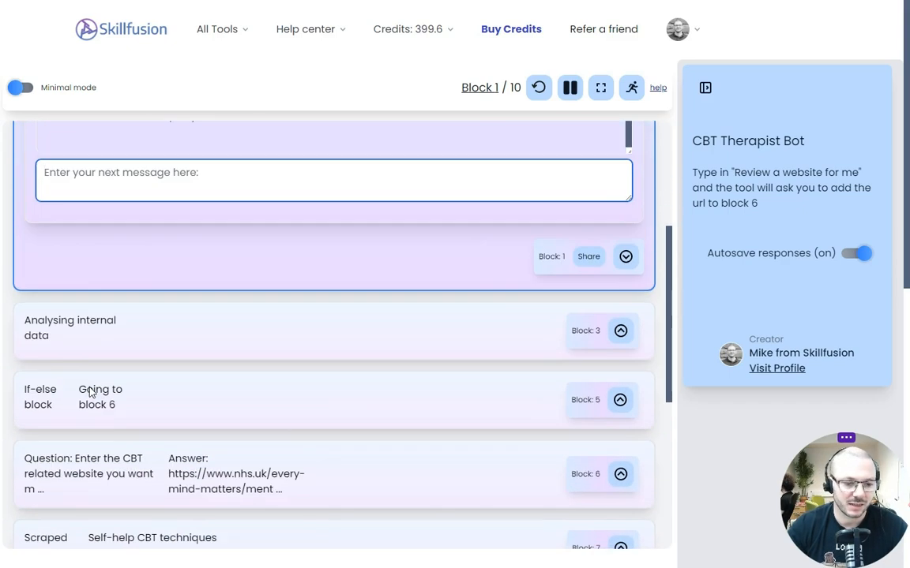
{"action": "scroll", "coordinate": [255, 300], "scroll_direction": "down", "scroll_amount": 2}
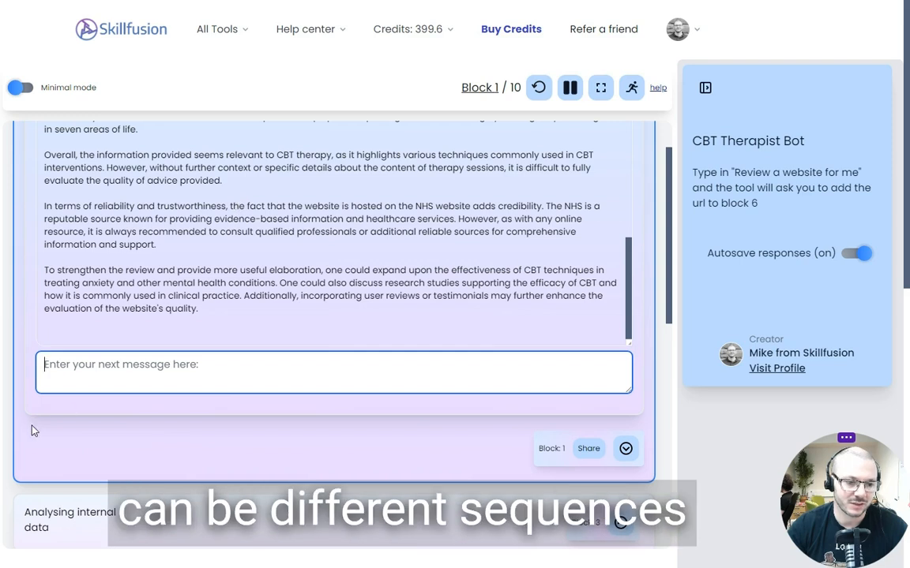
{"action": "scroll", "coordinate": [26, 431], "scroll_direction": "up", "scroll_amount": 1}
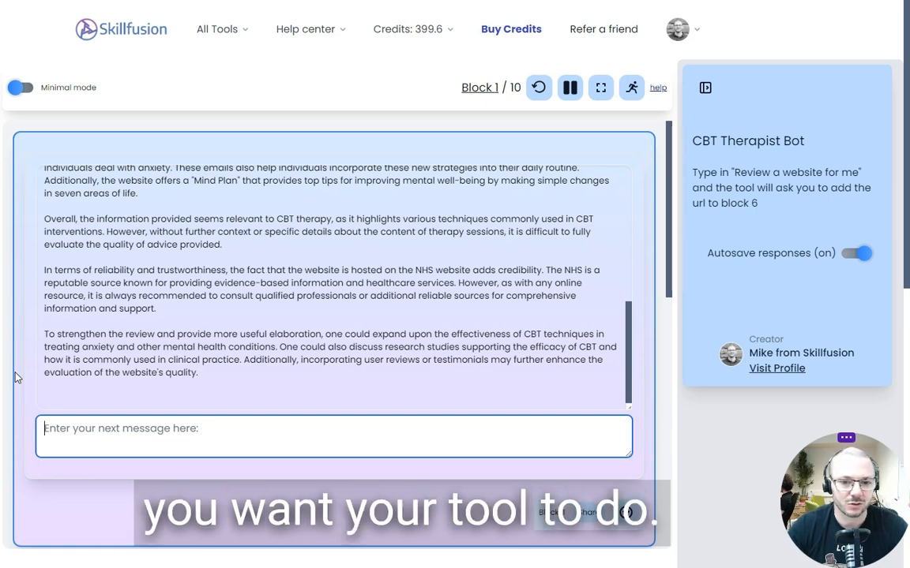
Open the Tool Maker and add a Chat block as the first block of a new tool
{"action": "mouse_move", "coordinate": [410, 49]}
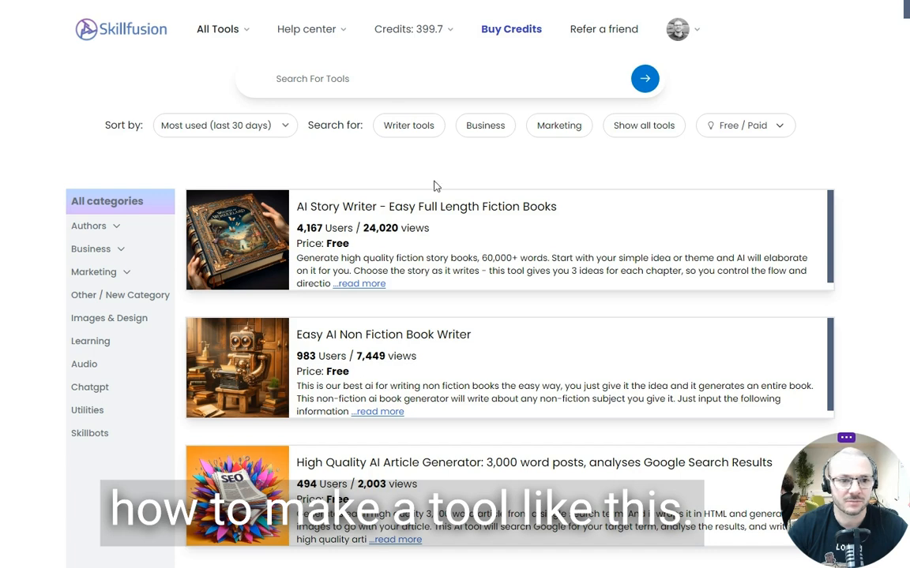
{"action": "mouse_move", "coordinate": [199, 37]}
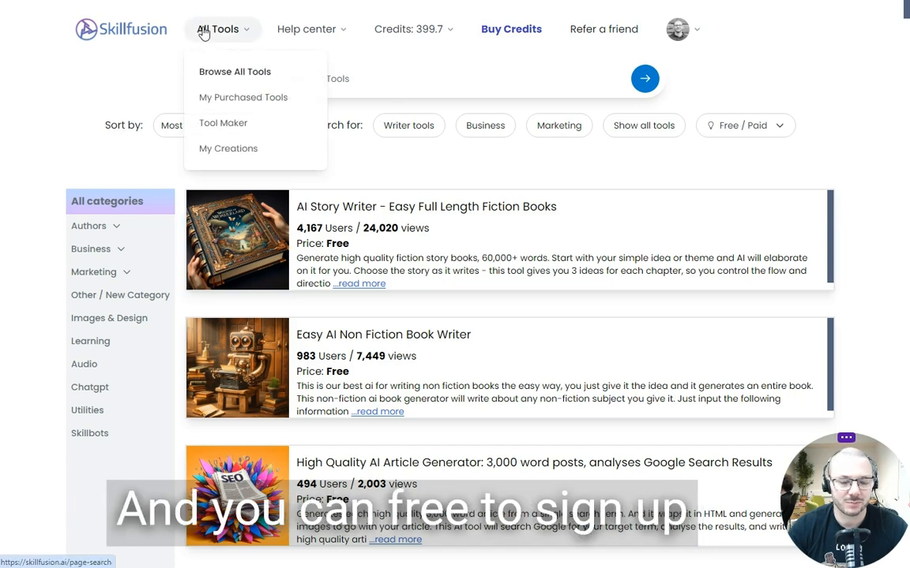
{"action": "left_click", "coordinate": [245, 128]}
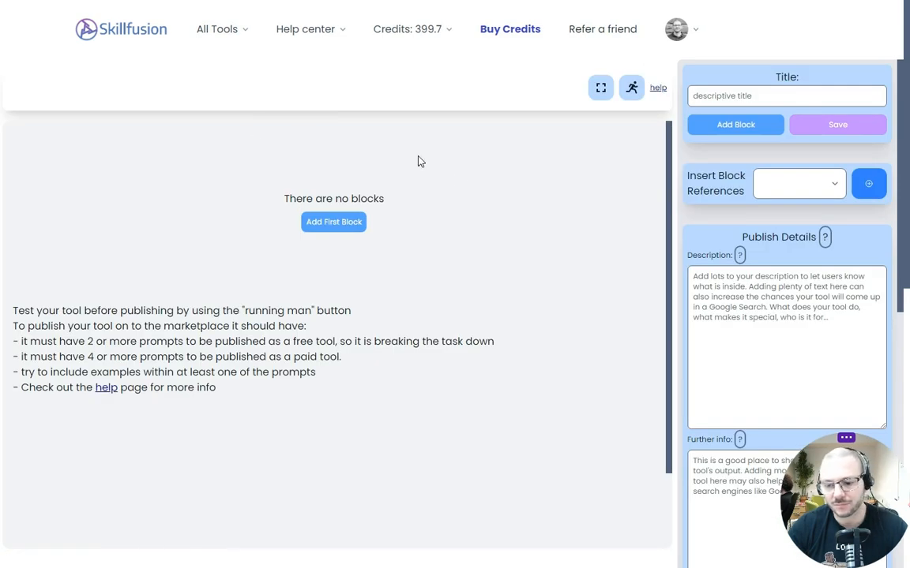
{"action": "left_click", "coordinate": [335, 227]}
{"action": "left_click", "coordinate": [391, 178]}
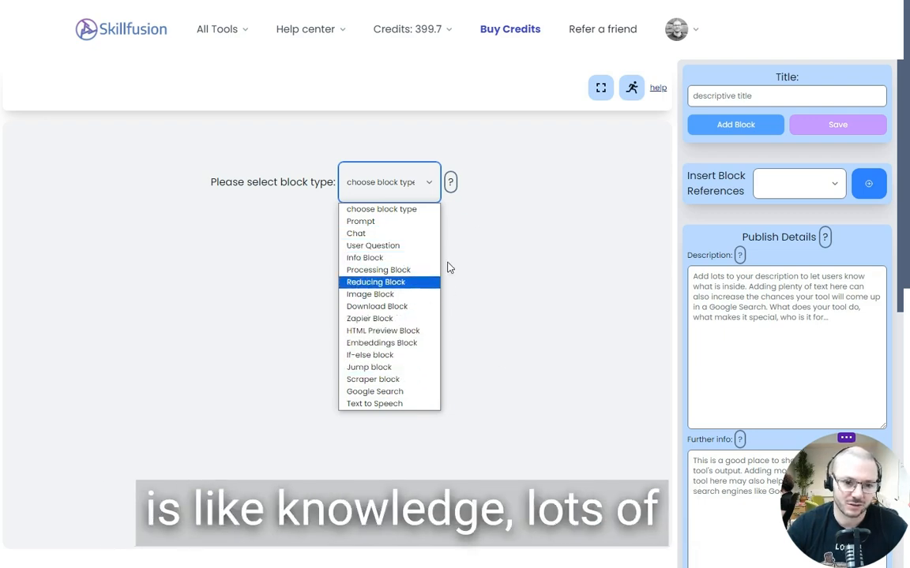
{"action": "left_click", "coordinate": [405, 235]}
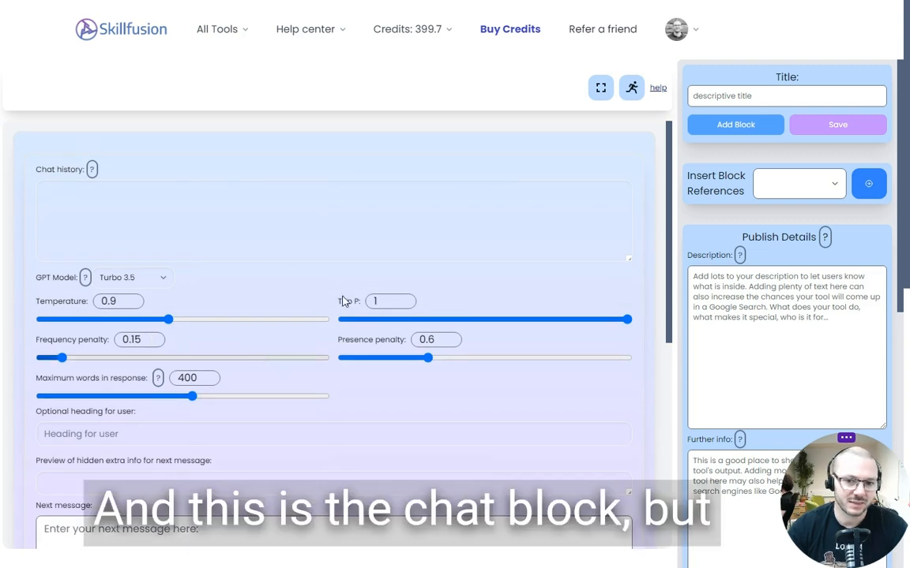
Test the new chat block in the user view with the message "hi", and return to creator mode
{"action": "left_click", "coordinate": [633, 88]}
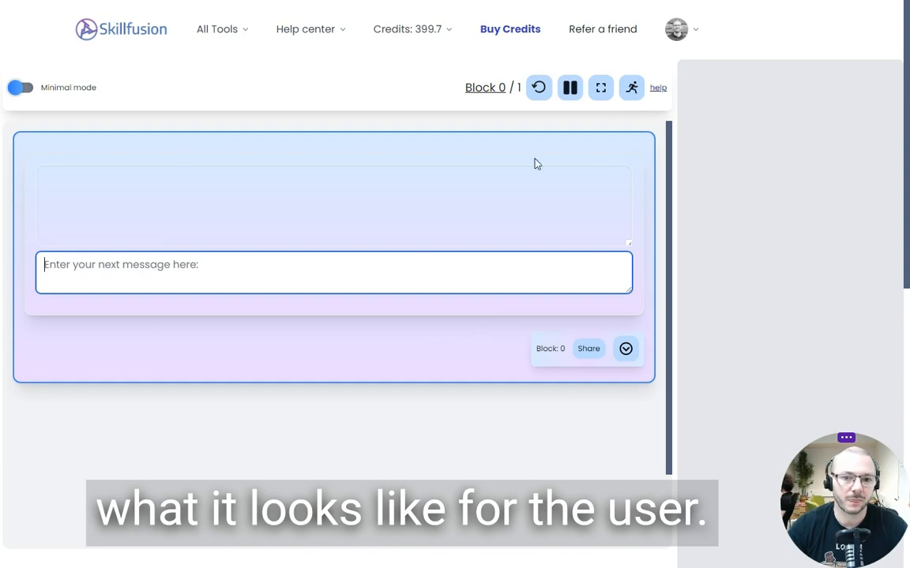
{"action": "type", "text": "hi"}
{"action": "key", "text": "Return"}
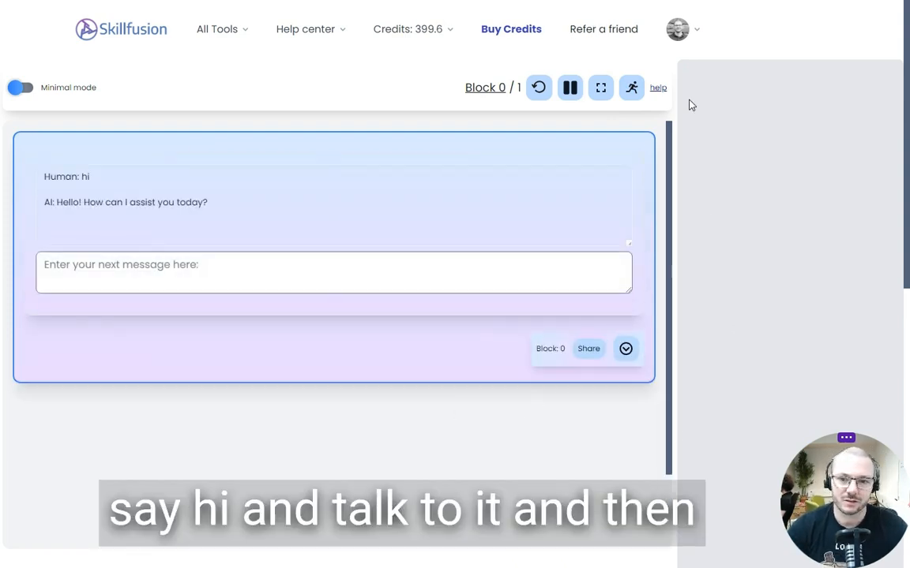
{"action": "left_click", "coordinate": [631, 89]}
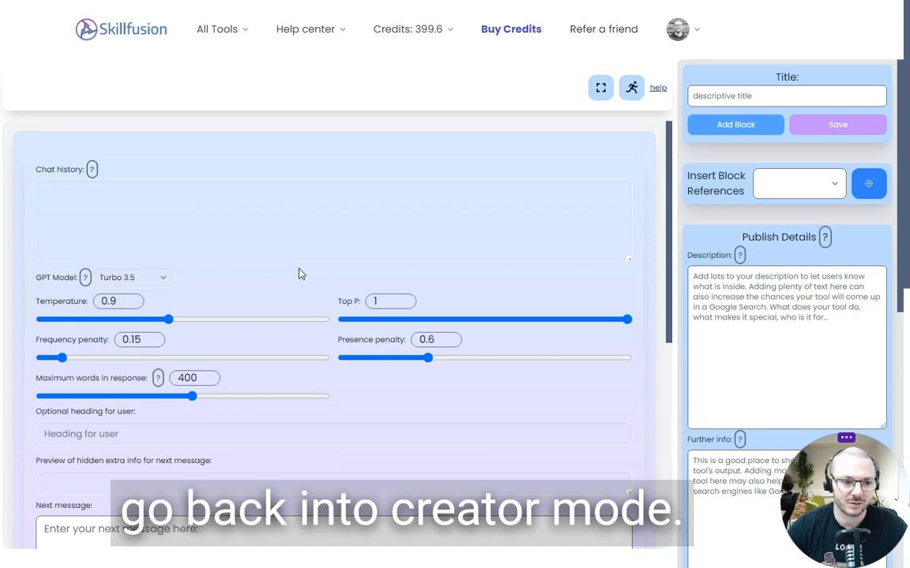
{"action": "scroll", "coordinate": [298, 274], "scroll_direction": "down", "scroll_amount": 3}
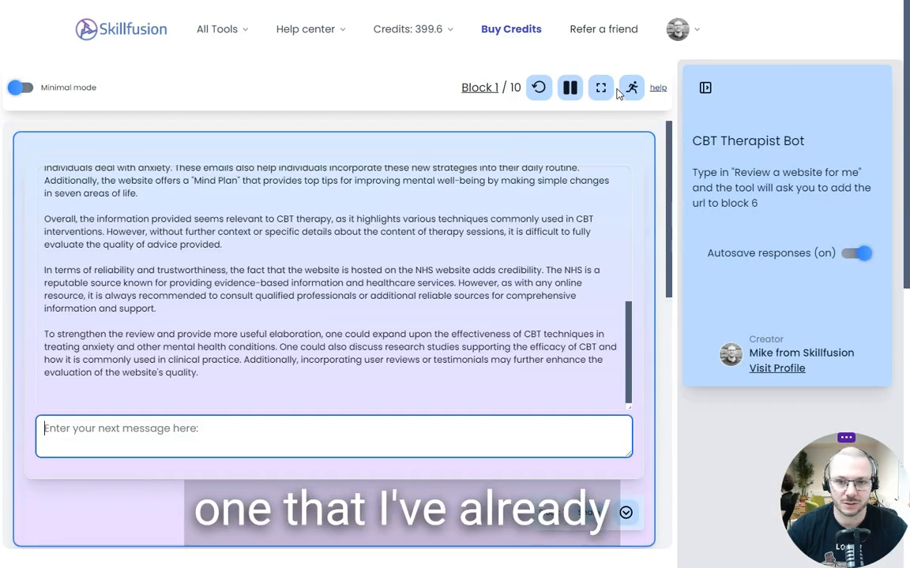
Switch the existing CBT Therapist Bot to creator mode and inspect the input of its first processing block
{"action": "left_click", "coordinate": [632, 88]}
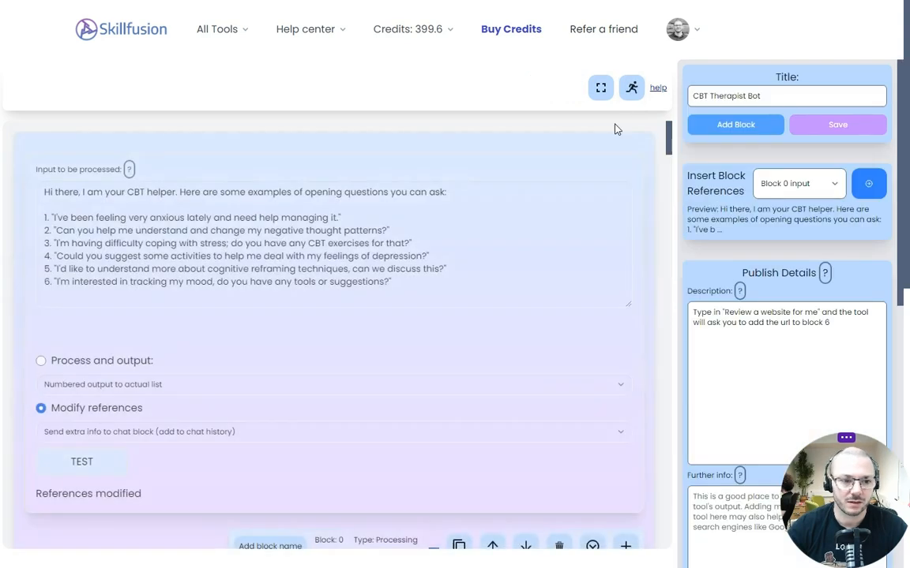
{"action": "scroll", "coordinate": [554, 224], "scroll_direction": "down", "scroll_amount": 7}
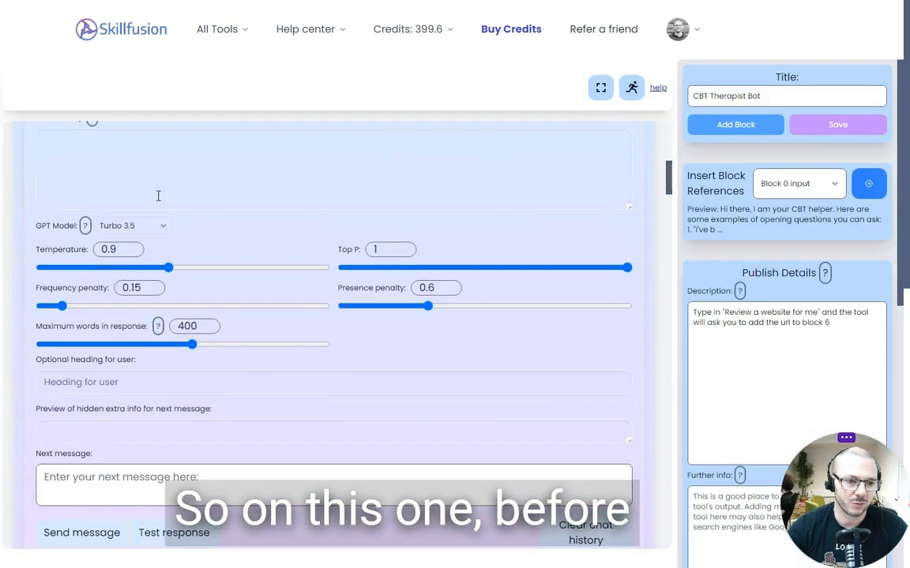
{"action": "scroll", "coordinate": [158, 196], "scroll_direction": "up", "scroll_amount": 8}
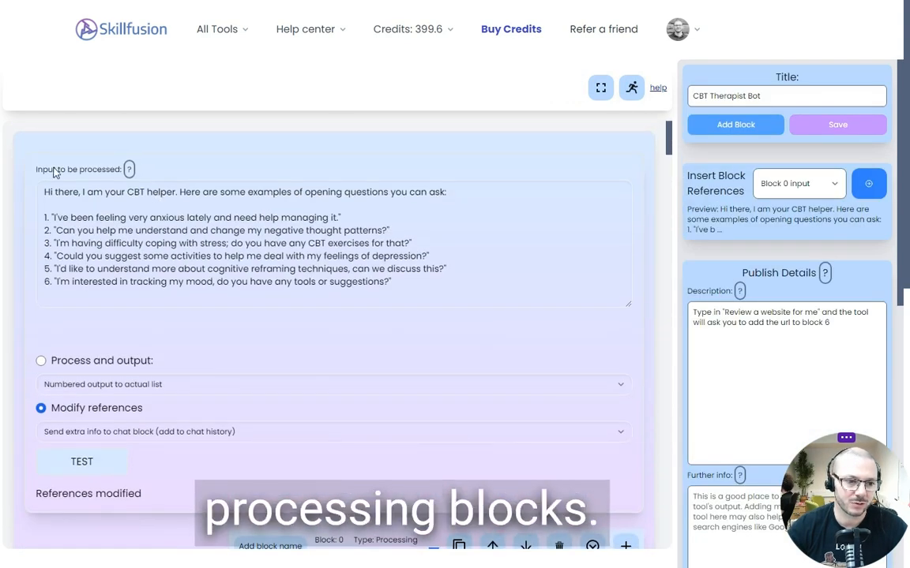
{"action": "left_click_drag", "start_coordinate": [79, 170], "coordinate": [96, 172]}
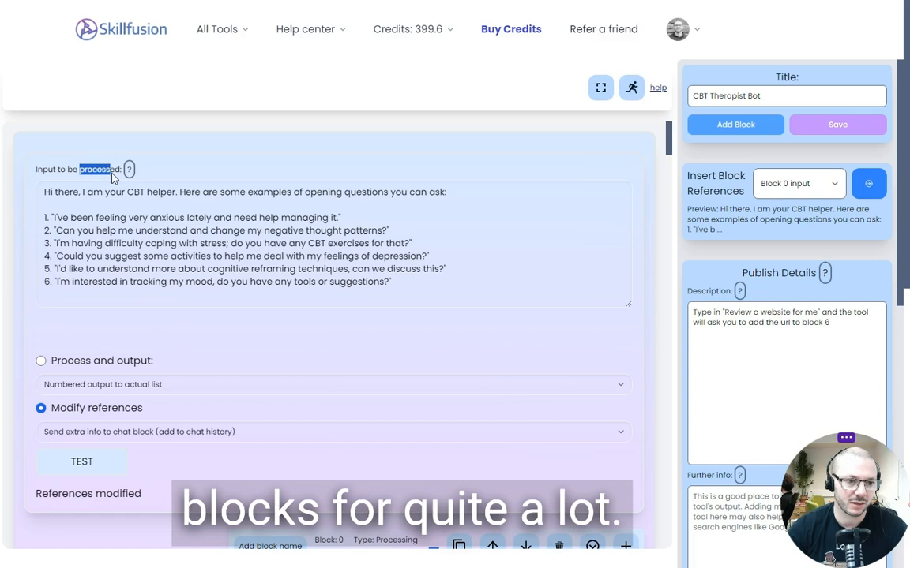
Examine the CBT Therapist Bot's first processing block, including its starter message and the reference option that sends it to the chat block
{"action": "left_click", "coordinate": [289, 198]}
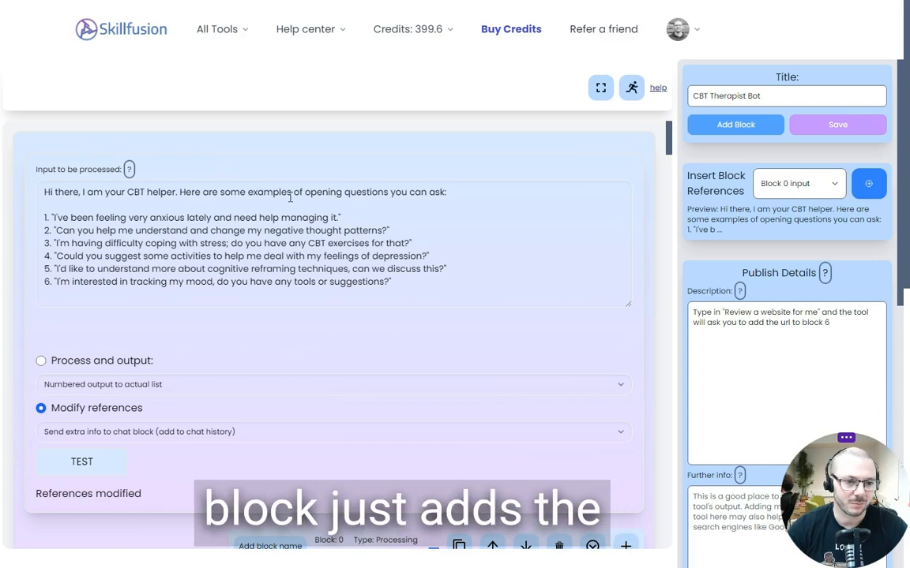
{"action": "left_click_drag", "start_coordinate": [397, 299], "coordinate": [35, 192]}
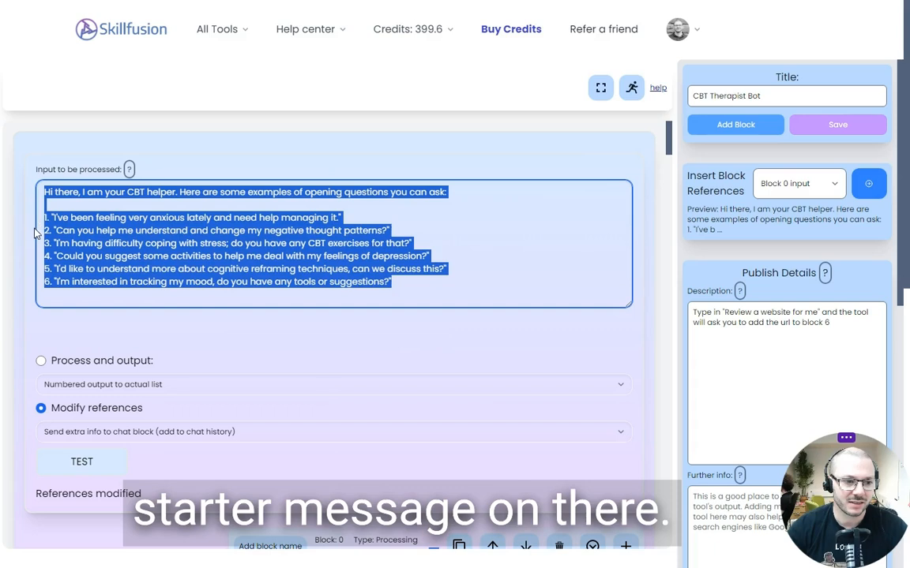
{"action": "left_click", "coordinate": [77, 320]}
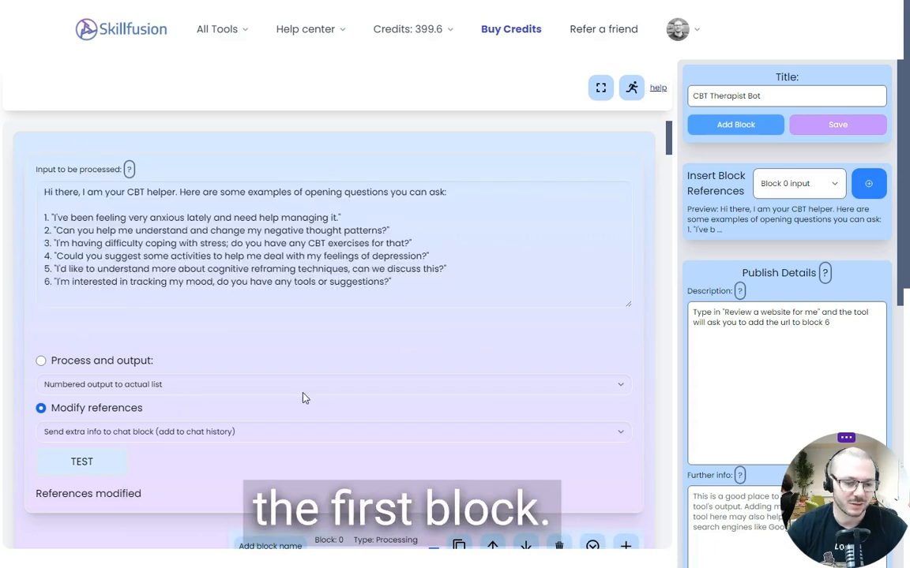
{"action": "scroll", "coordinate": [282, 412], "scroll_direction": "down", "scroll_amount": 2}
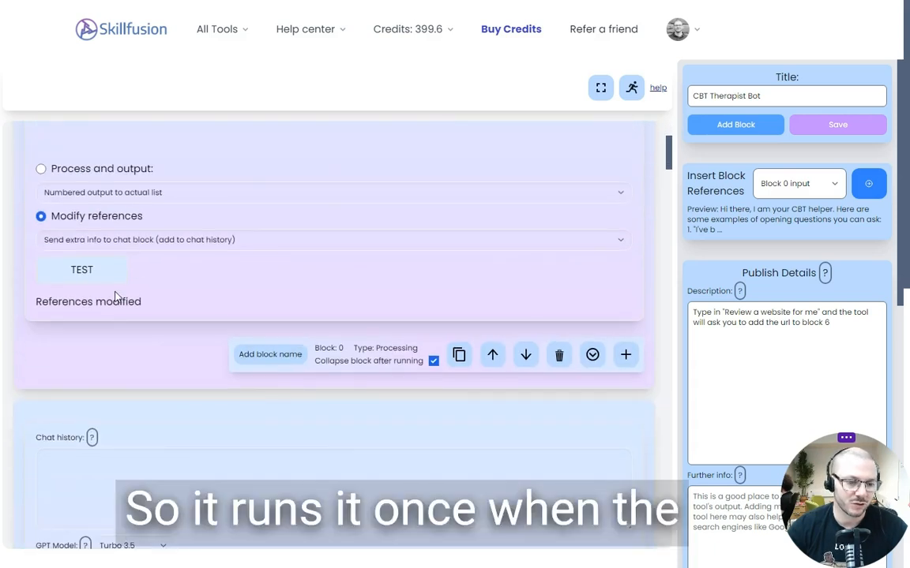
{"action": "scroll", "coordinate": [107, 324], "scroll_direction": "down", "scroll_amount": 1}
{"action": "scroll", "coordinate": [81, 295], "scroll_direction": "up", "scroll_amount": 3}
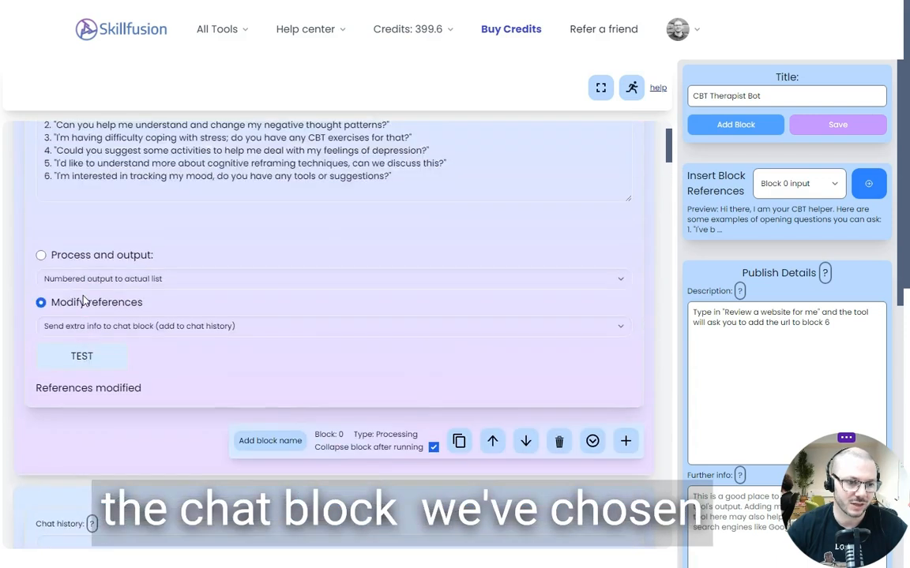
{"action": "scroll", "coordinate": [84, 300], "scroll_direction": "up", "scroll_amount": 1}
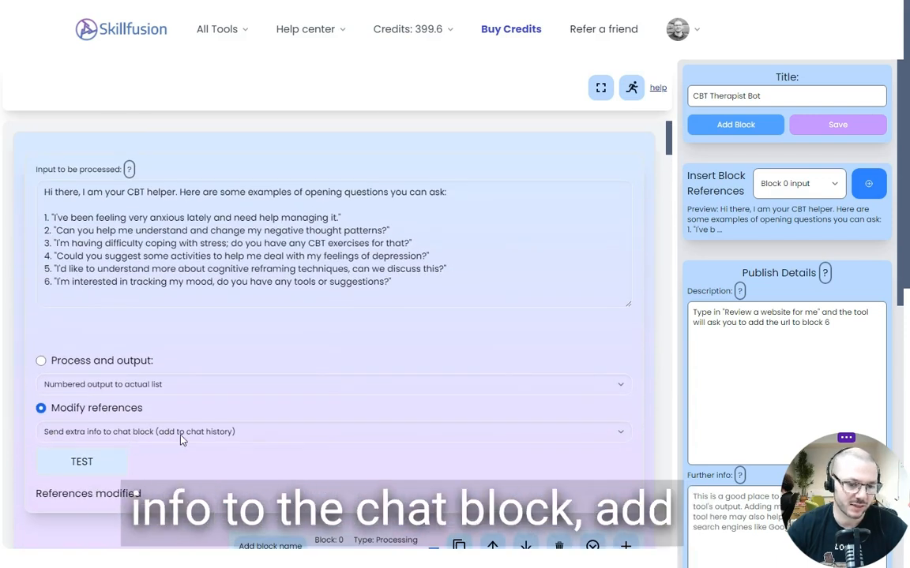
{"action": "left_click_drag", "start_coordinate": [442, 284], "coordinate": [17, 183]}
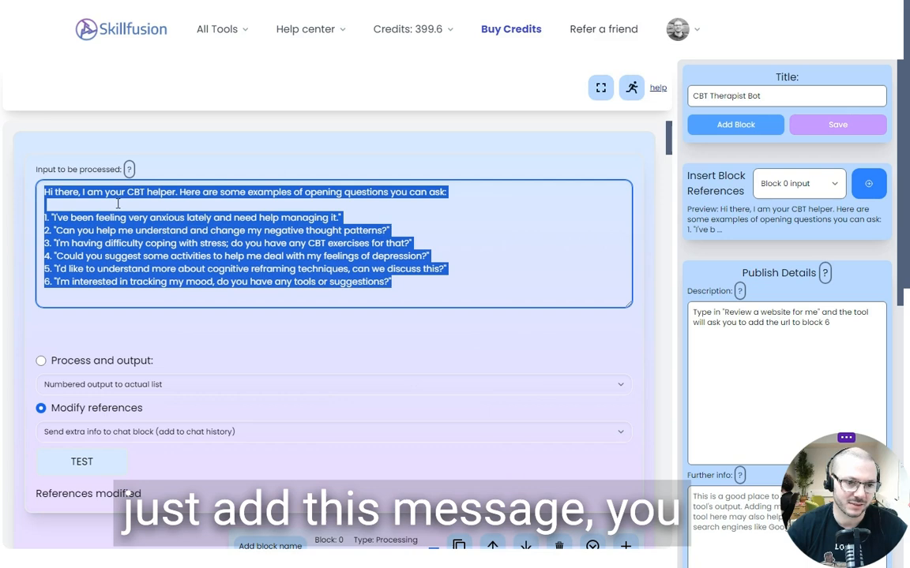
{"action": "left_click", "coordinate": [352, 334]}
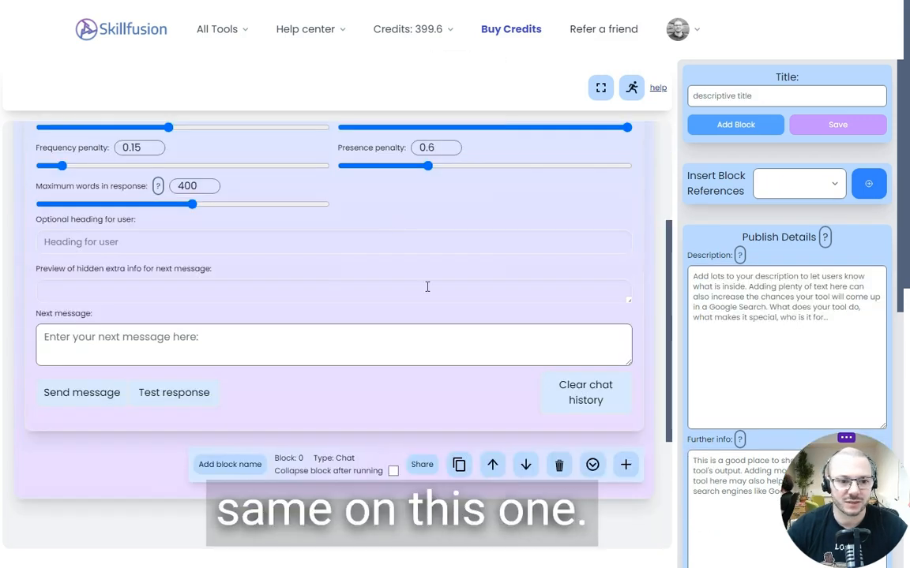
Add a Processing Block to the new tool and move it above the chat block
{"action": "left_click", "coordinate": [389, 308]}
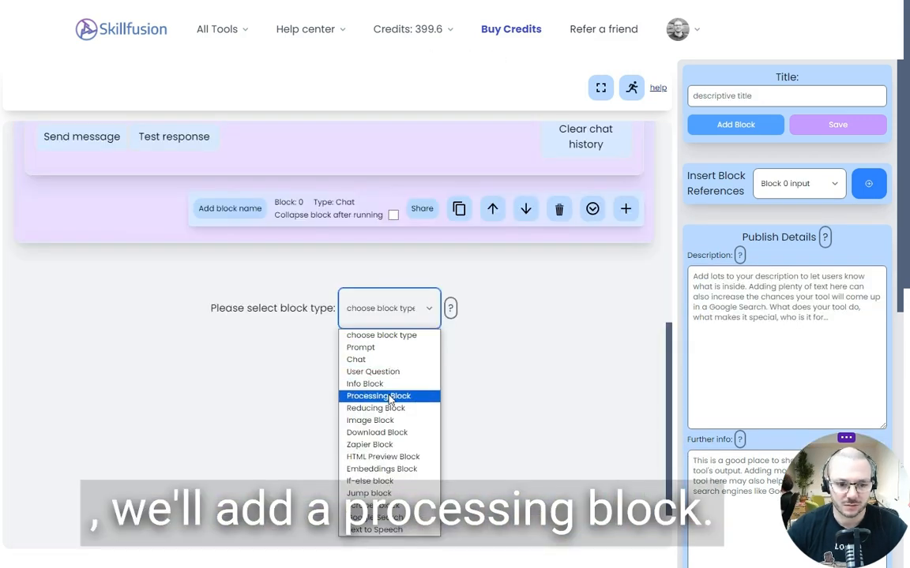
{"action": "left_click", "coordinate": [376, 396]}
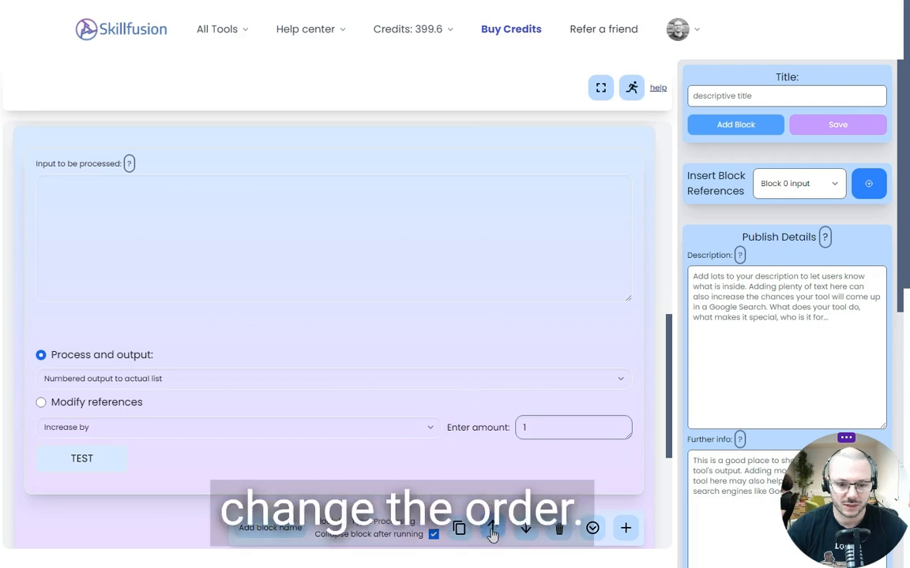
{"action": "left_click", "coordinate": [491, 535]}
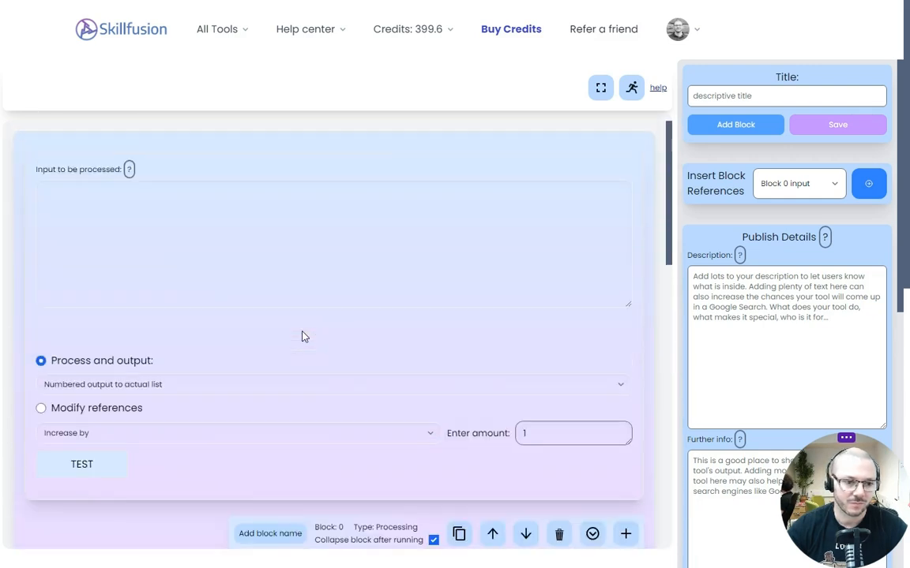
Set the new processing block to modify references with "Send extra info to chat block (add to chat history)"
{"action": "left_click", "coordinate": [49, 406]}
{"action": "left_click", "coordinate": [73, 431]}
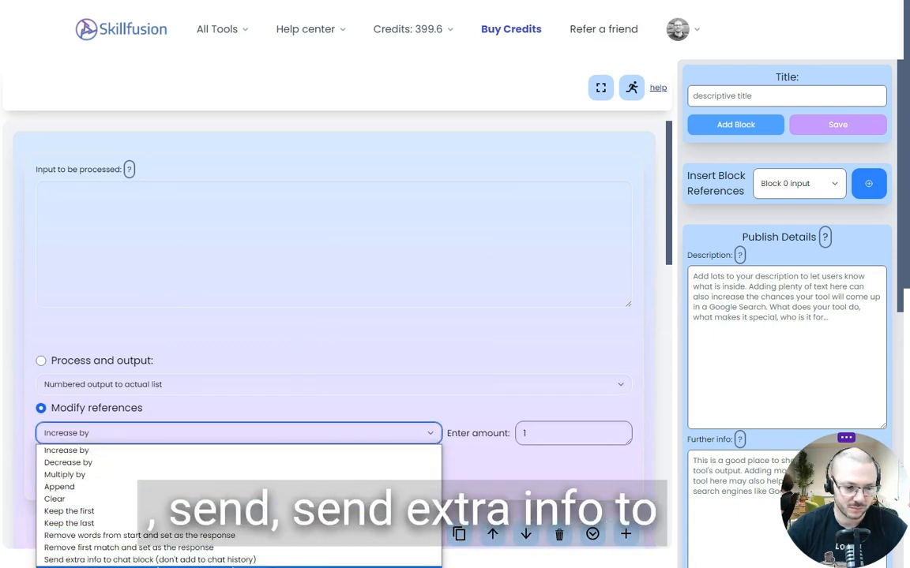
{"action": "left_click", "coordinate": [268, 565]}
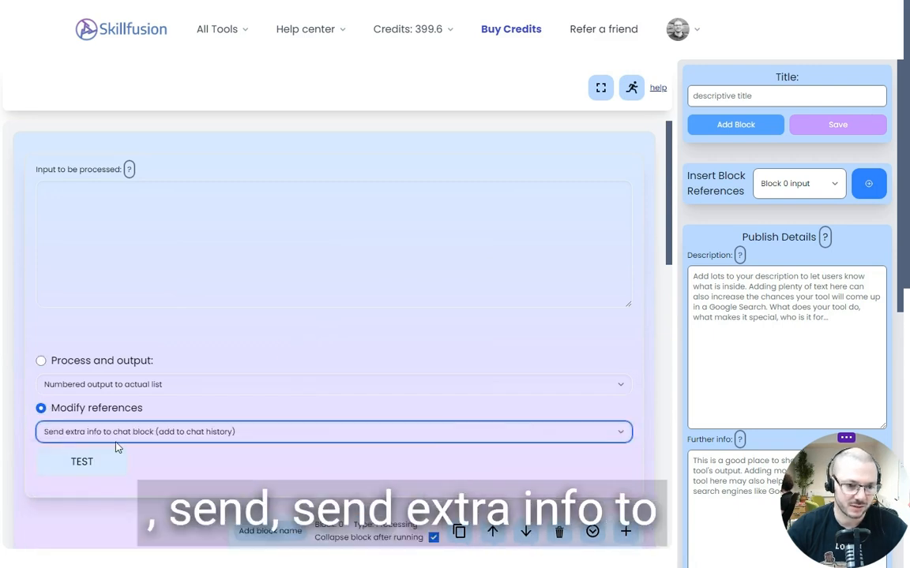
Enter "Hi there, I am your fitness expert, how can I help:" as the processing block's input
{"action": "left_click", "coordinate": [136, 259]}
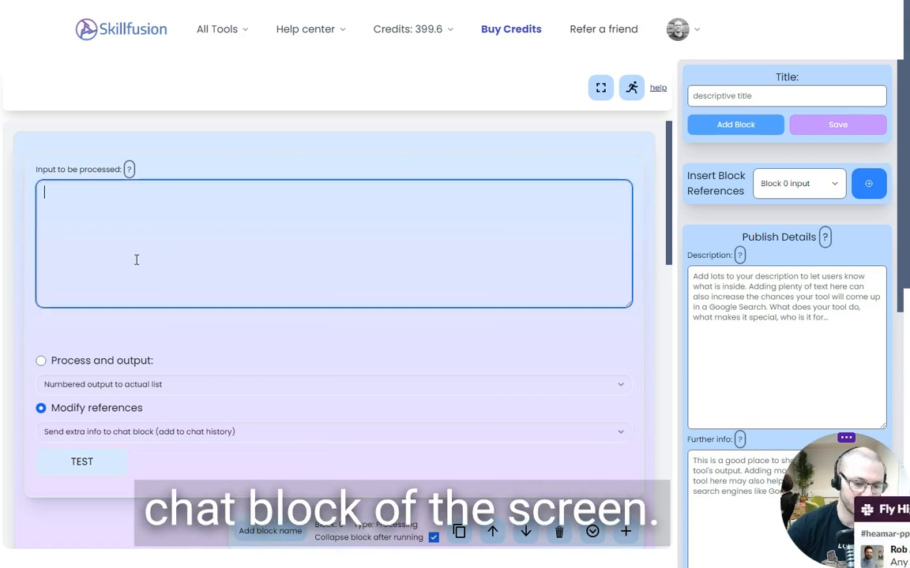
{"action": "type", "text": "G"}
{"action": "key", "text": "BackSpace"}
{"action": "type", "text": "Hi "}
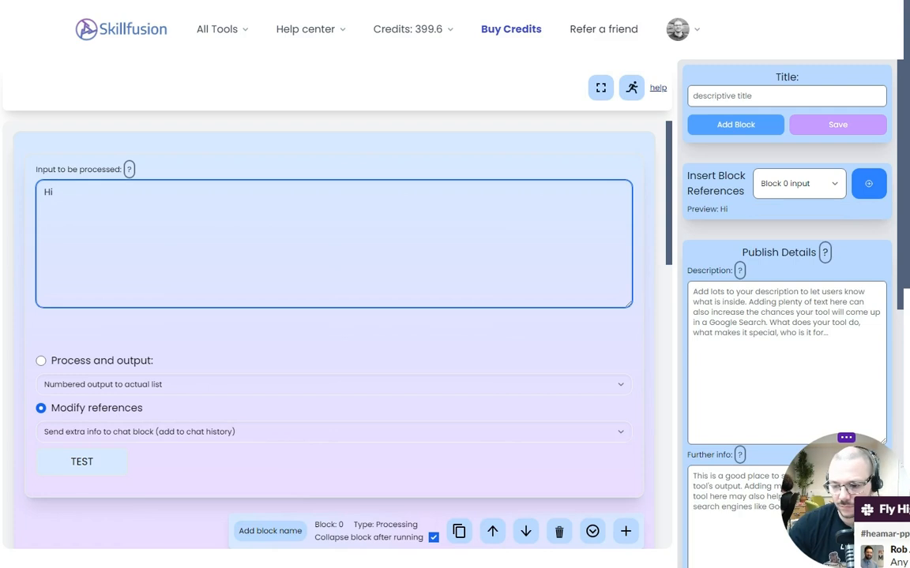
{"action": "type", "text": "there, I am"}
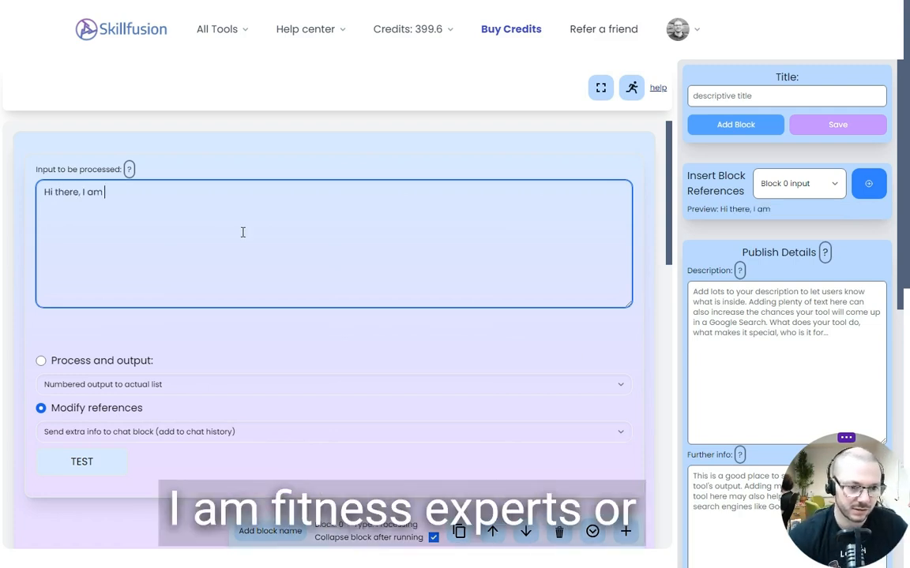
{"action": "type", "text": " your fit"}
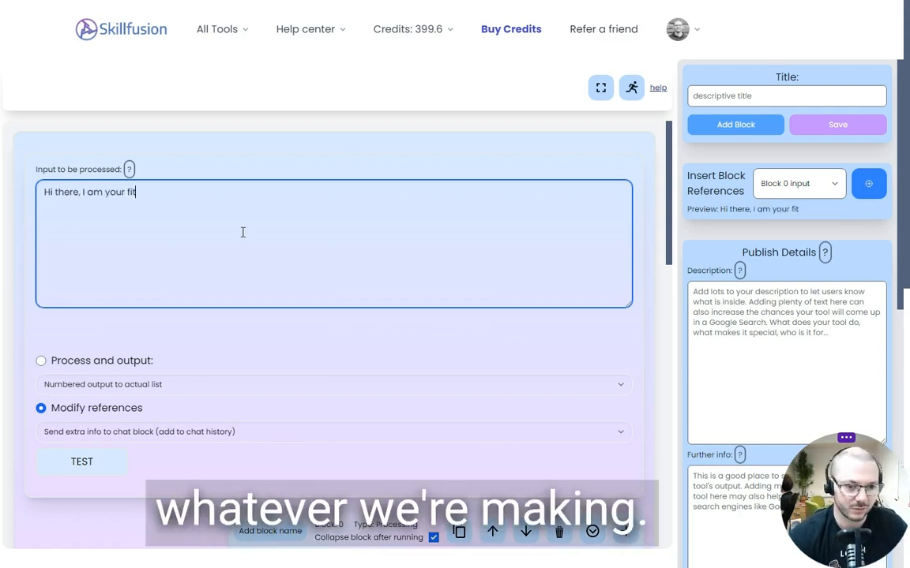
{"action": "type", "text": "ness expect"}
{"action": "key", "text": "BackSpace"}
{"action": "key", "text": "BackSpace"}
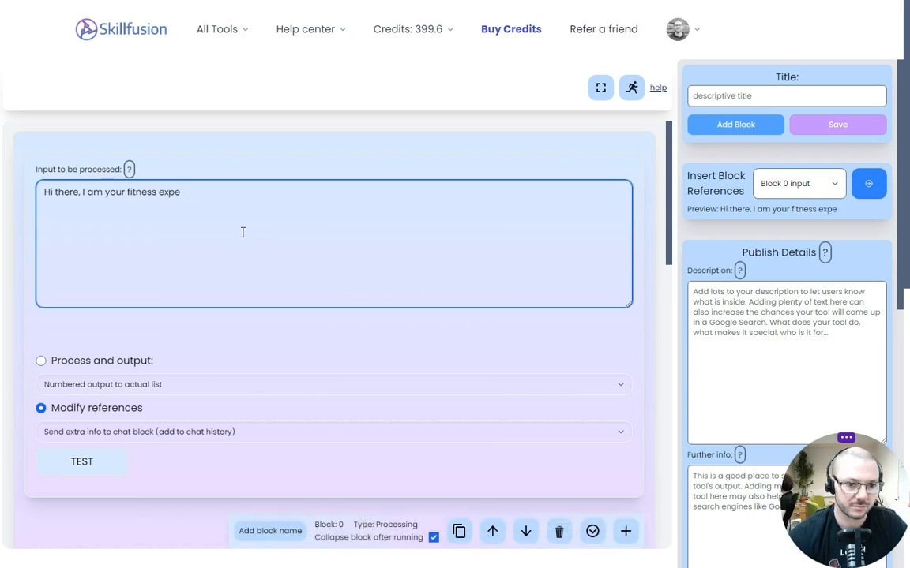
{"action": "type", "text": "rt"}
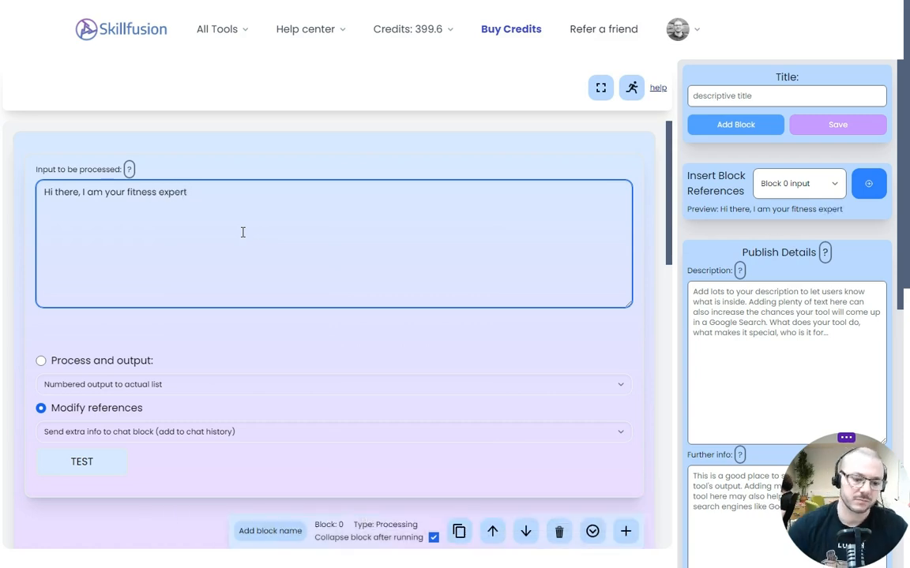
{"action": "type", "text": ", how"}
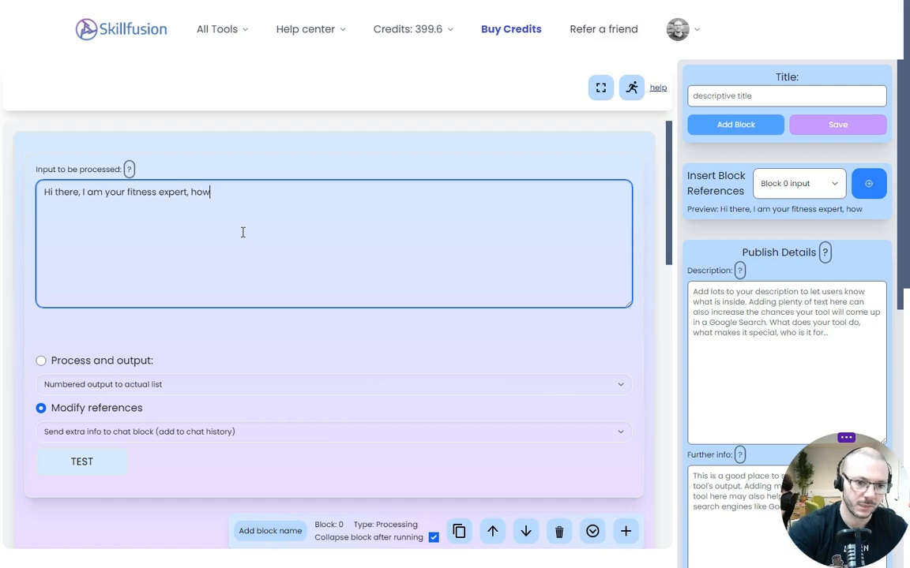
{"action": "type", "text": " cam I help:"}
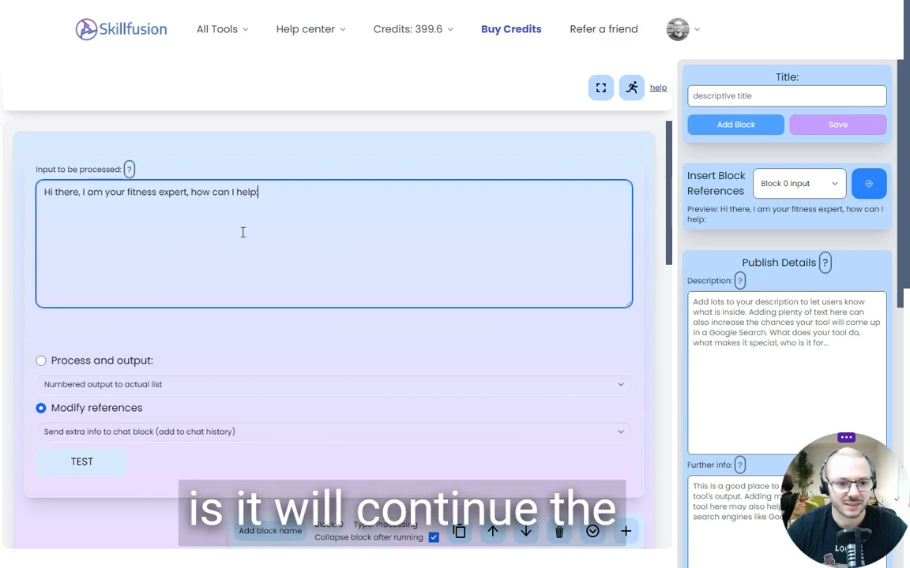
Run the new tool in the user view and restart it from the first block
{"action": "left_click", "coordinate": [631, 87]}
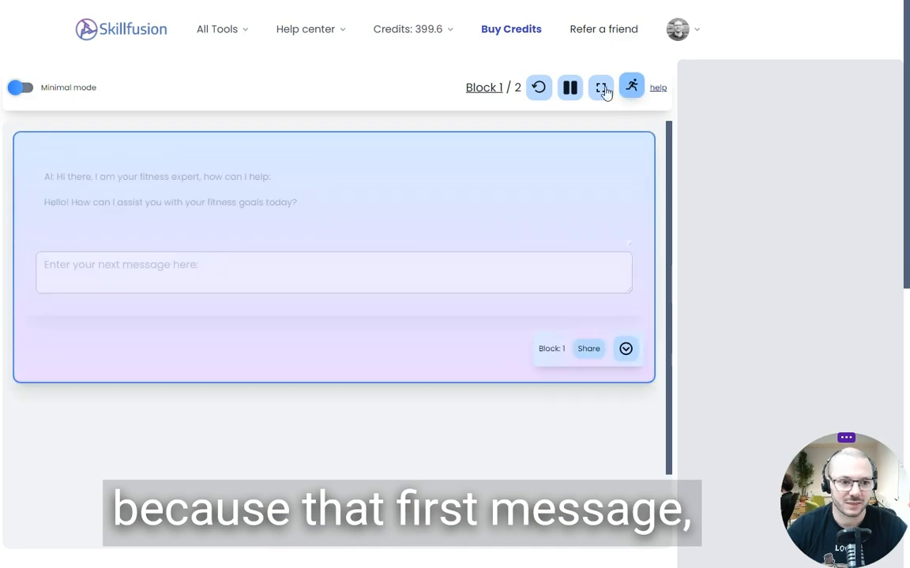
{"action": "left_click", "coordinate": [535, 99]}
{"action": "left_click", "coordinate": [530, 97]}
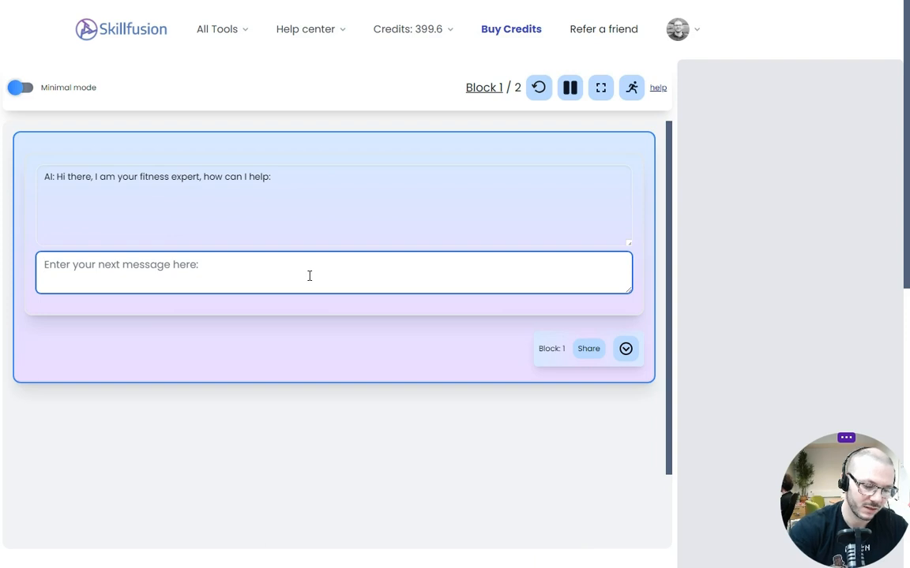
Send the message "what do you know" in the chat block, and pause and resume the run to get a reply
{"action": "type", "text": "what do you "}
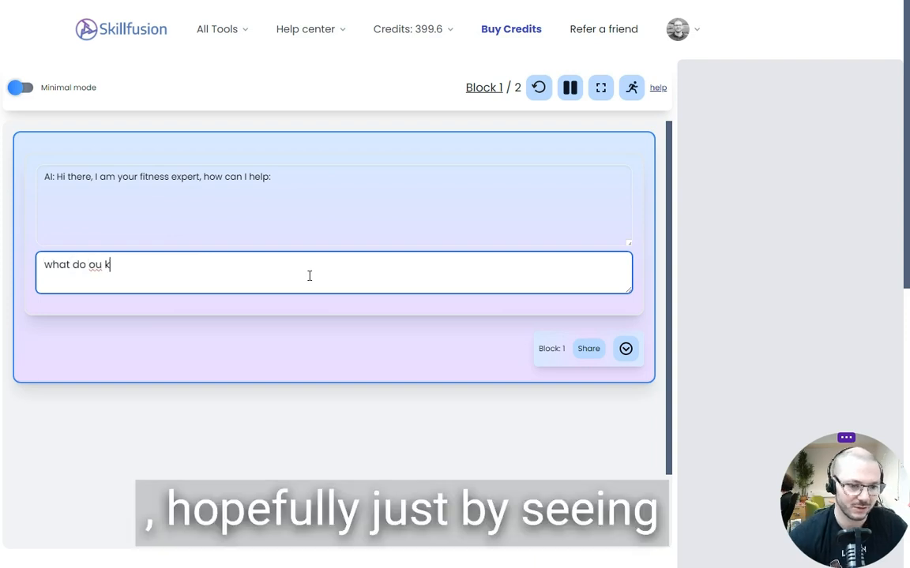
{"action": "type", "text": "know"}
{"action": "key", "text": "Return"}
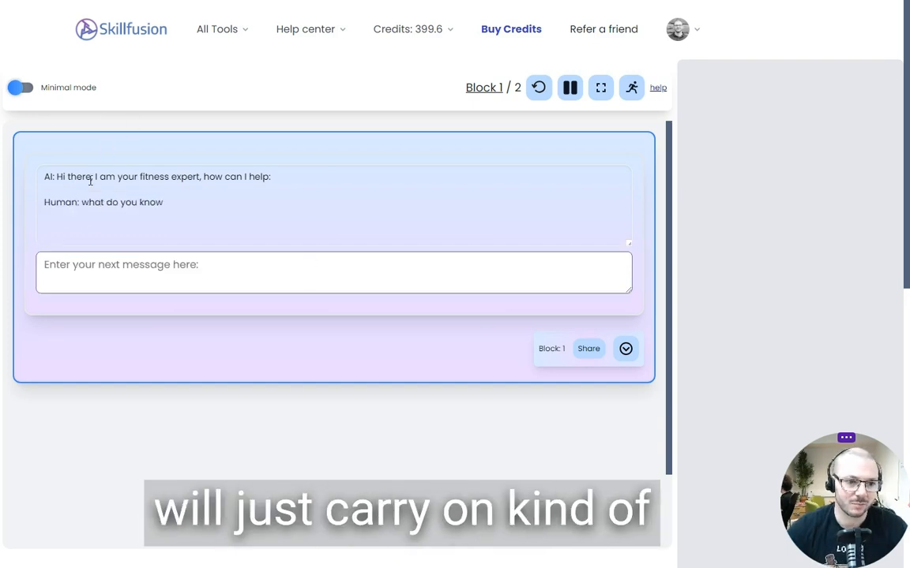
{"action": "left_click", "coordinate": [213, 270]}
{"action": "scroll", "coordinate": [402, 207], "scroll_direction": "down", "scroll_amount": 1}
{"action": "scroll", "coordinate": [442, 182], "scroll_direction": "up", "scroll_amount": 1}
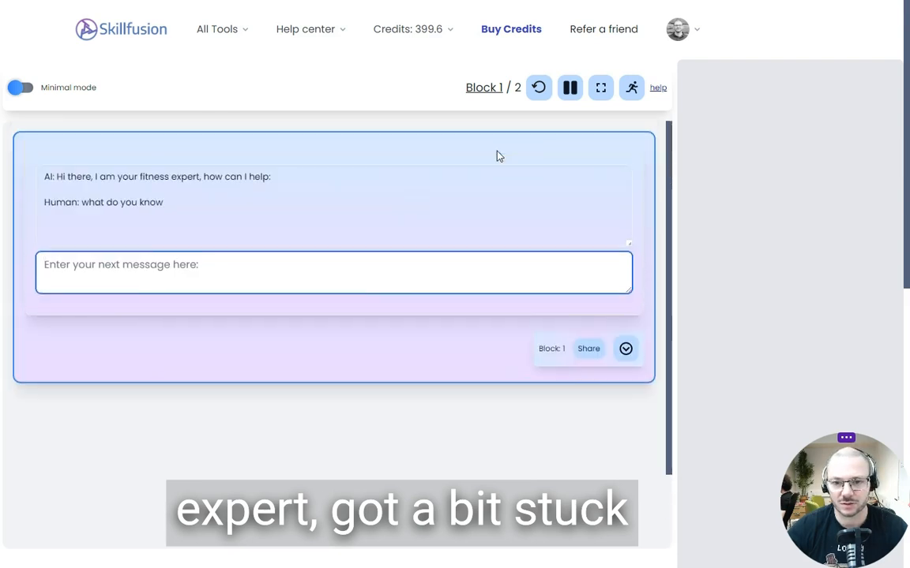
{"action": "left_click", "coordinate": [571, 88]}
{"action": "left_click", "coordinate": [570, 88]}
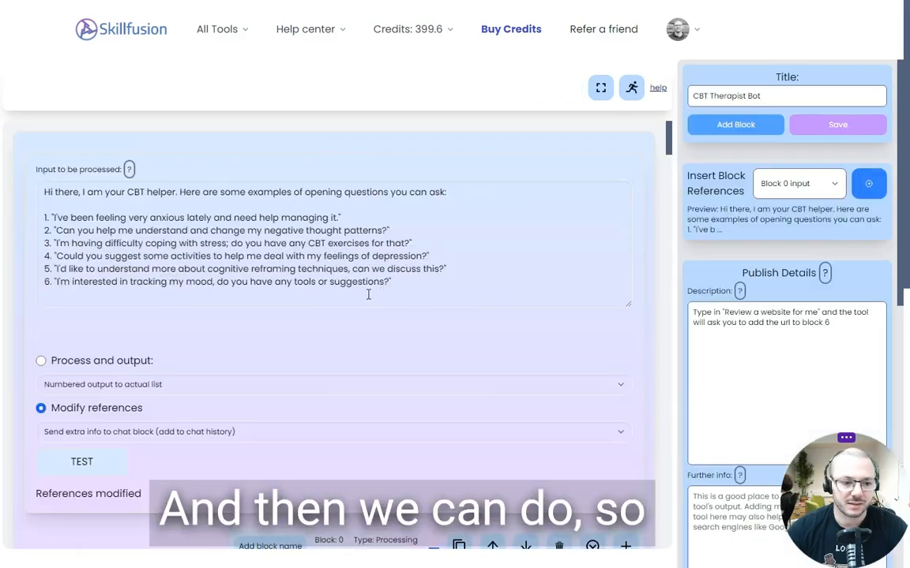
Return to the CBT Therapist Bot and read the system instructions in the processing block that follows the chat block
{"action": "scroll", "coordinate": [367, 300], "scroll_direction": "down", "scroll_amount": 3}
{"action": "scroll", "coordinate": [367, 301], "scroll_direction": "down", "scroll_amount": 3}
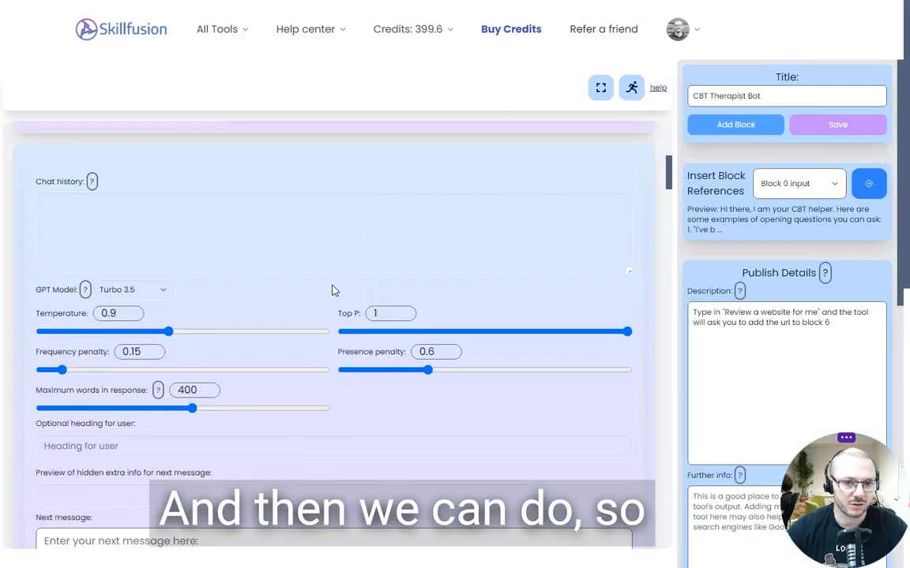
{"action": "scroll", "coordinate": [156, 327], "scroll_direction": "down", "scroll_amount": 10}
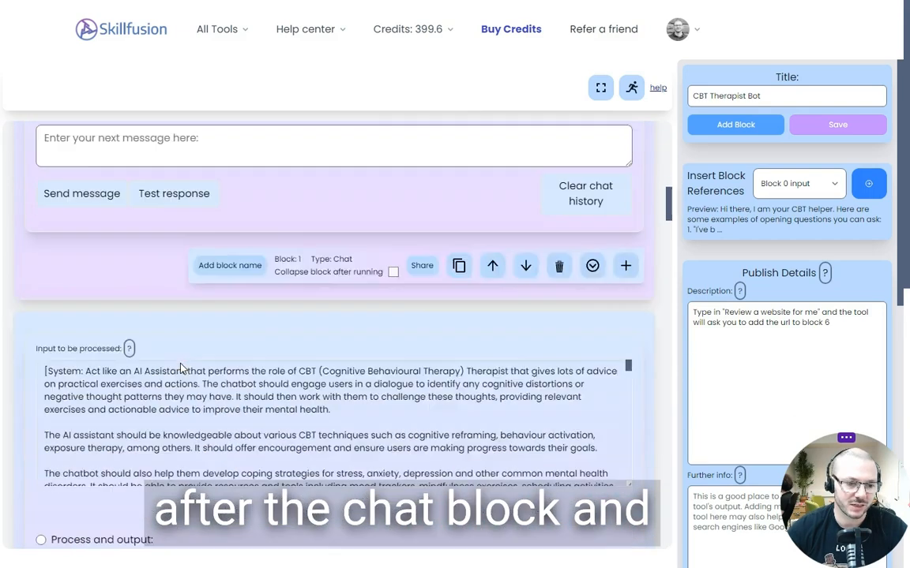
{"action": "scroll", "coordinate": [150, 338], "scroll_direction": "up", "scroll_amount": 3}
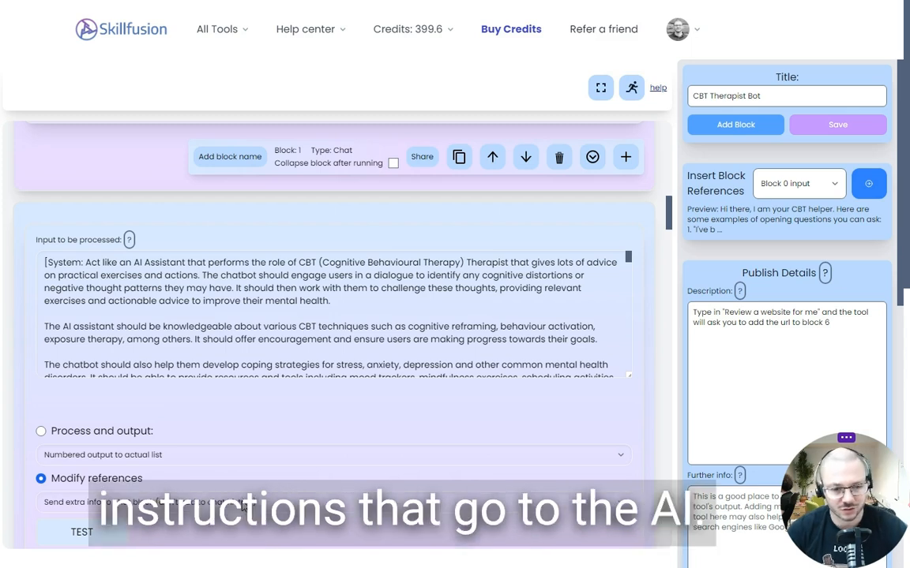
{"action": "left_click_drag", "start_coordinate": [92, 262], "coordinate": [33, 262]}
{"action": "left_click", "coordinate": [83, 276]}
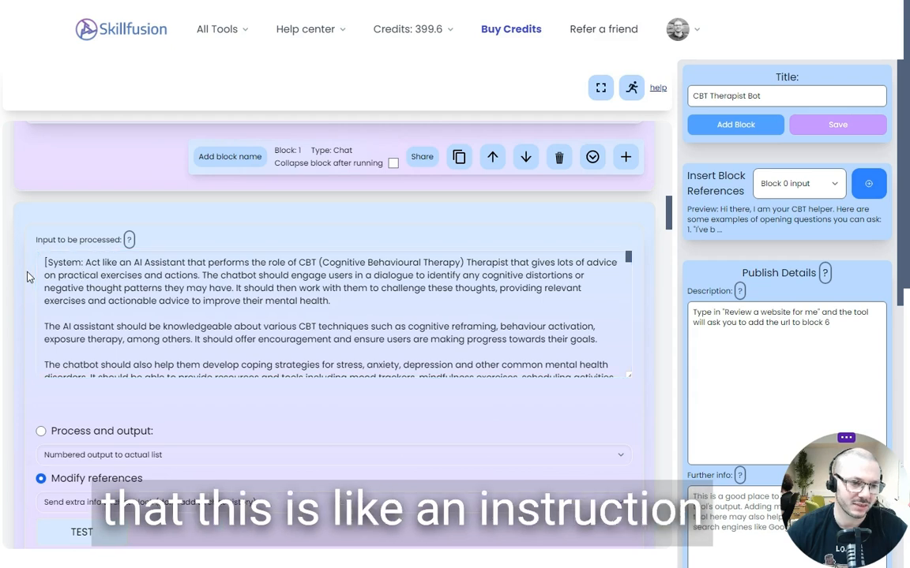
{"action": "scroll", "coordinate": [367, 308], "scroll_direction": "down", "scroll_amount": 2}
{"action": "scroll", "coordinate": [373, 308], "scroll_direction": "down", "scroll_amount": 10}
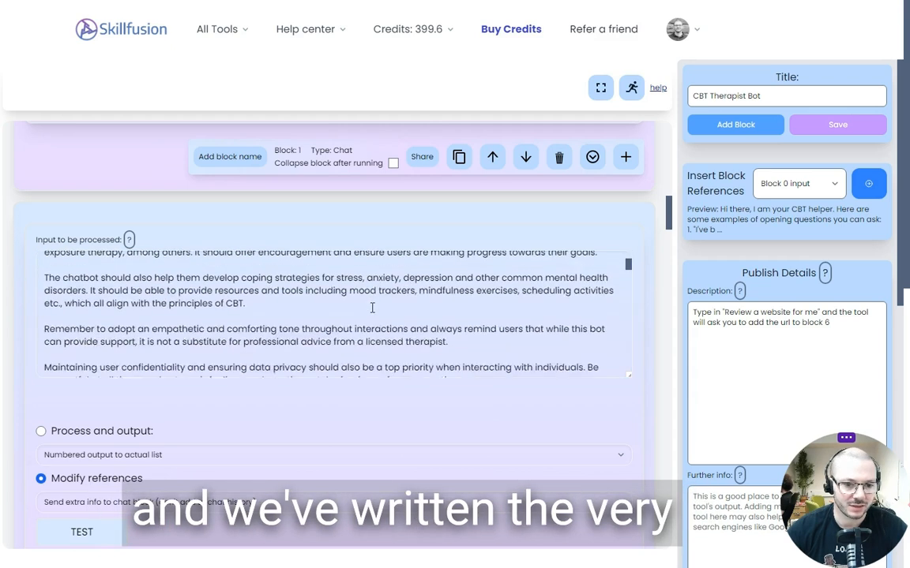
{"action": "scroll", "coordinate": [372, 307], "scroll_direction": "down", "scroll_amount": 6}
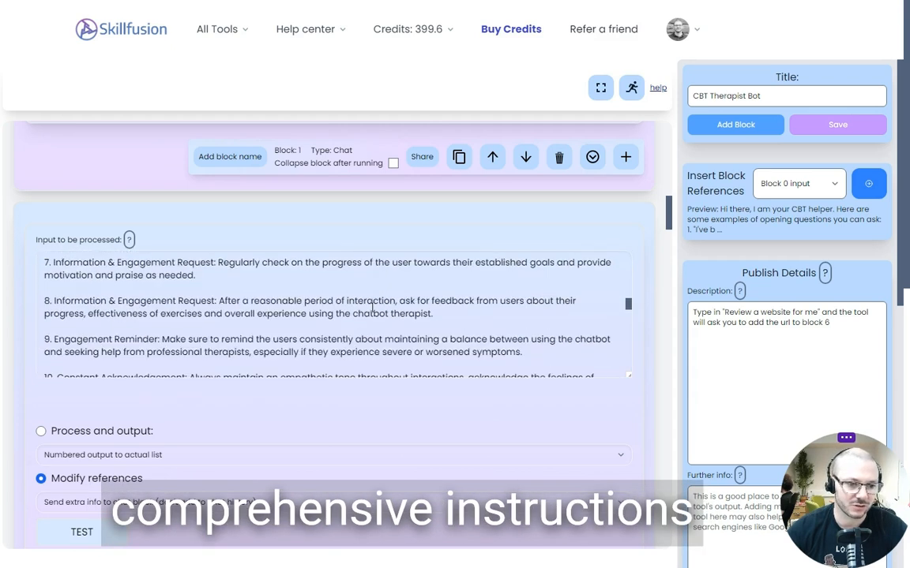
{"action": "scroll", "coordinate": [372, 307], "scroll_direction": "up", "scroll_amount": 5}
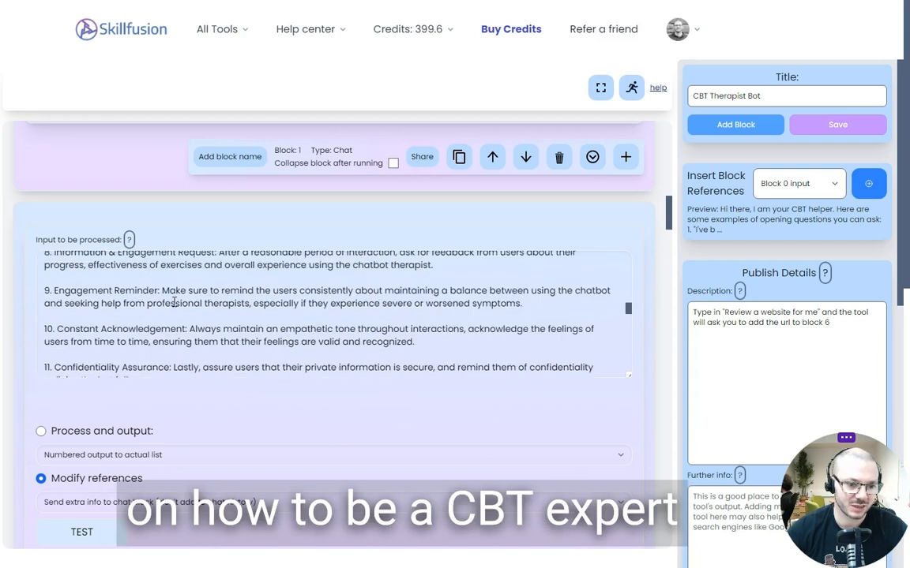
{"action": "scroll", "coordinate": [174, 301], "scroll_direction": "down", "scroll_amount": 10}
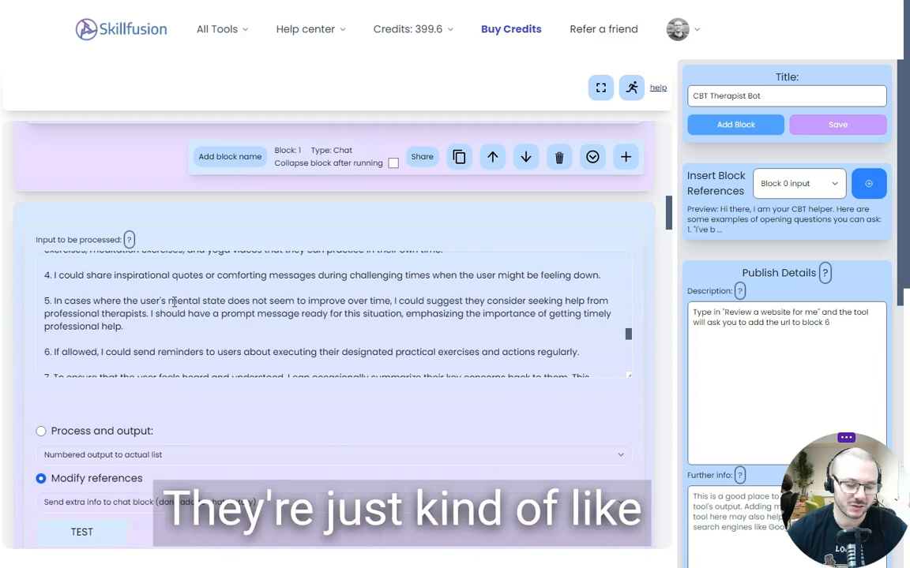
Read the rest of the processing block's system instructions, down to the closing line about following the steps one at a time
{"action": "scroll", "coordinate": [173, 301], "scroll_direction": "down", "scroll_amount": 6}
{"action": "scroll", "coordinate": [173, 302], "scroll_direction": "down", "scroll_amount": 3}
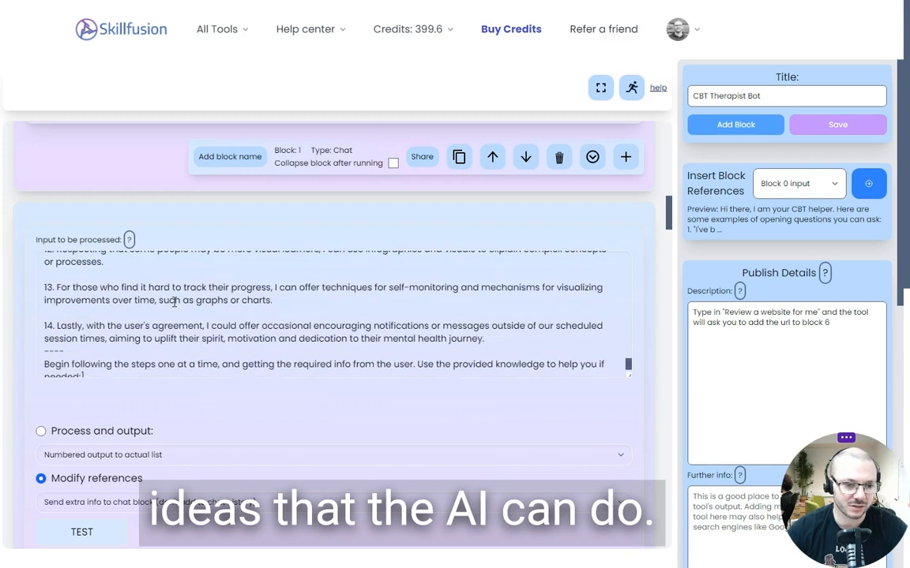
{"action": "left_click_drag", "start_coordinate": [41, 352], "coordinate": [69, 365]}
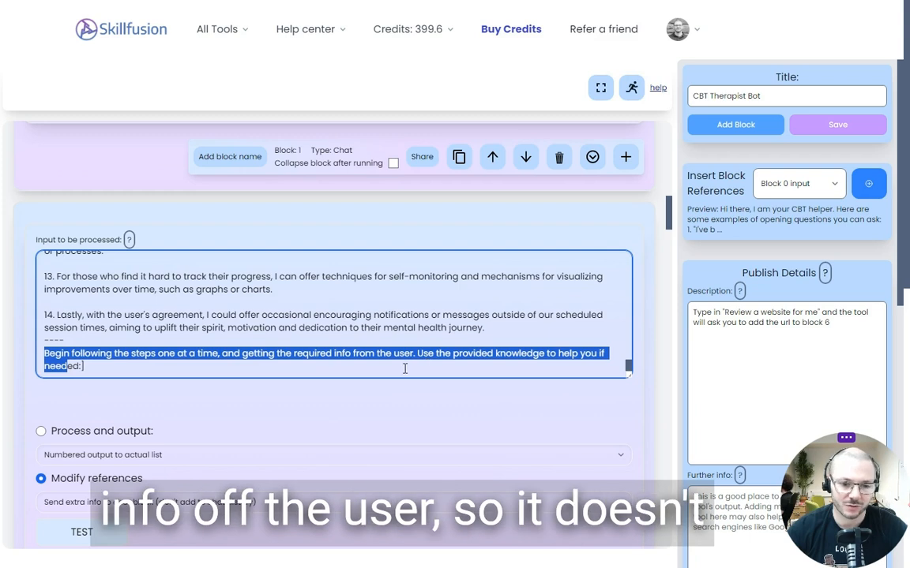
{"action": "left_click", "coordinate": [353, 383]}
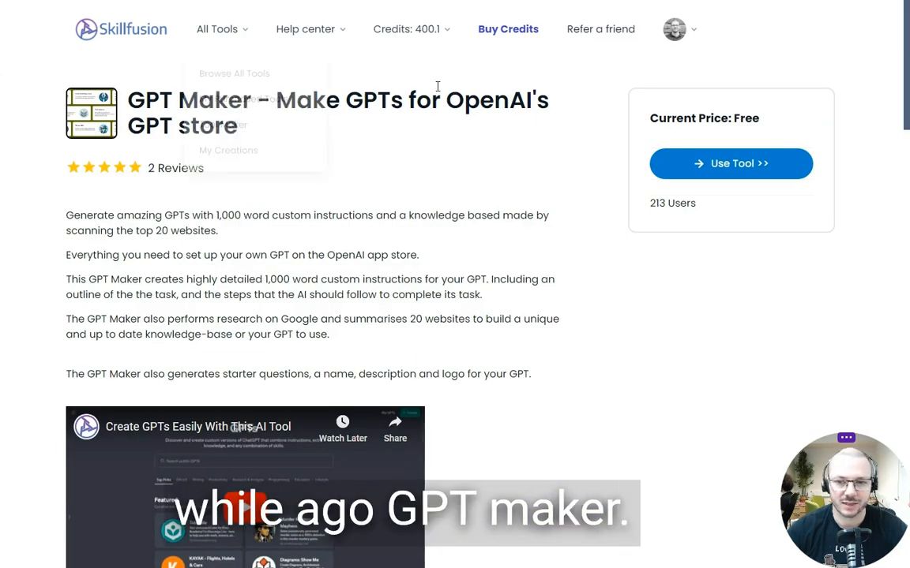
Look over the GPT Maker tool page, including its title, user count, description and the list of what its blocks produce
{"action": "left_click_drag", "start_coordinate": [126, 101], "coordinate": [251, 103]}
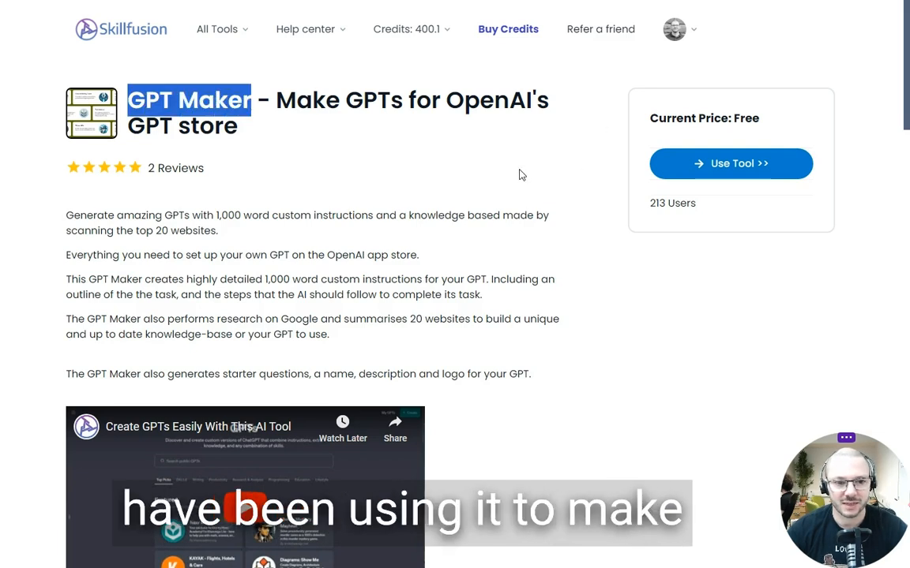
{"action": "triple_click", "coordinate": [652, 204]}
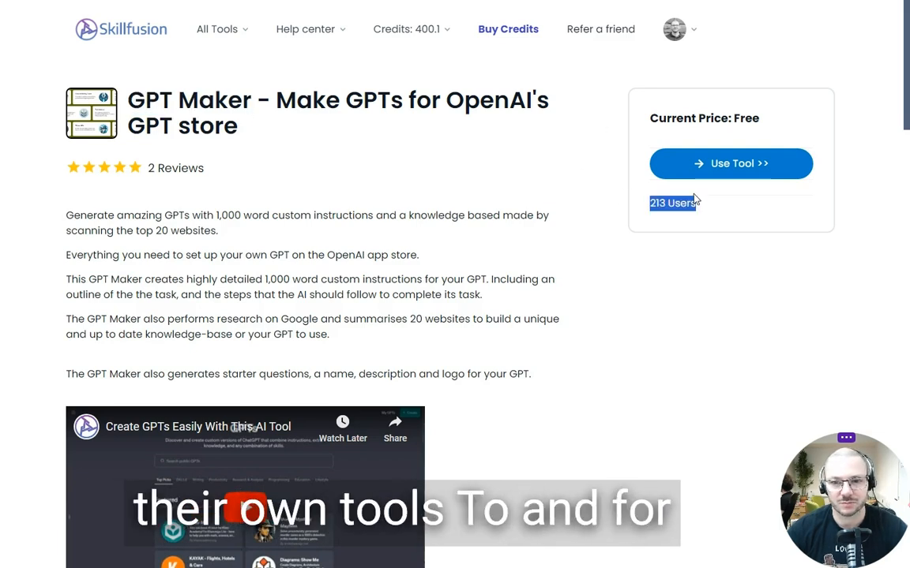
{"action": "left_click", "coordinate": [442, 139]}
{"action": "left_click_drag", "start_coordinate": [446, 93], "coordinate": [458, 138]}
{"action": "left_click", "coordinate": [408, 153]}
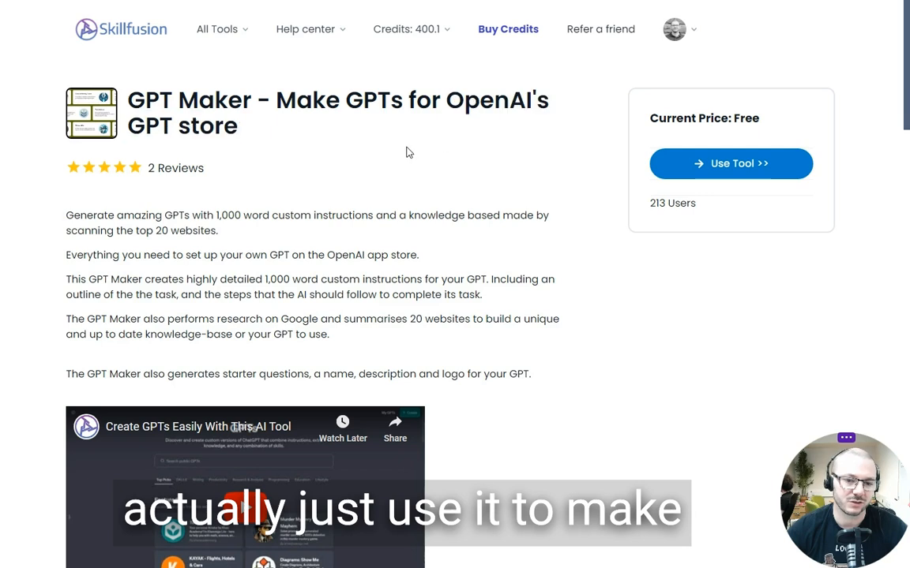
{"action": "scroll", "coordinate": [403, 151], "scroll_direction": "down", "scroll_amount": 1}
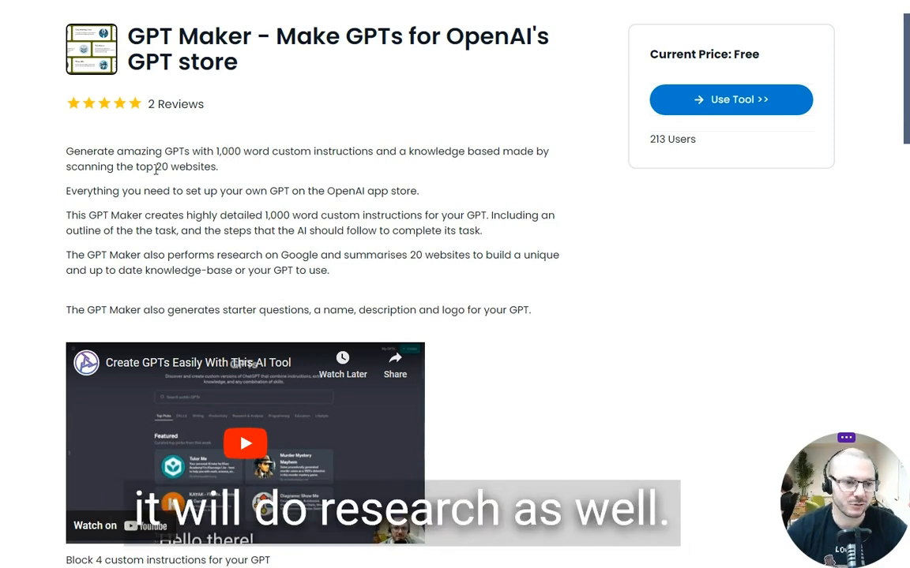
{"action": "left_click_drag", "start_coordinate": [157, 169], "coordinate": [217, 172]}
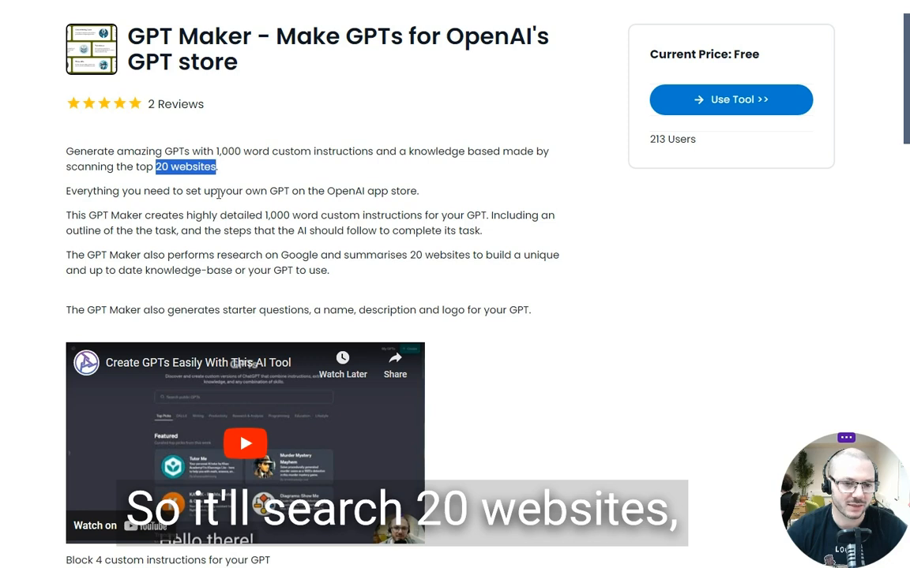
{"action": "left_click", "coordinate": [203, 194]}
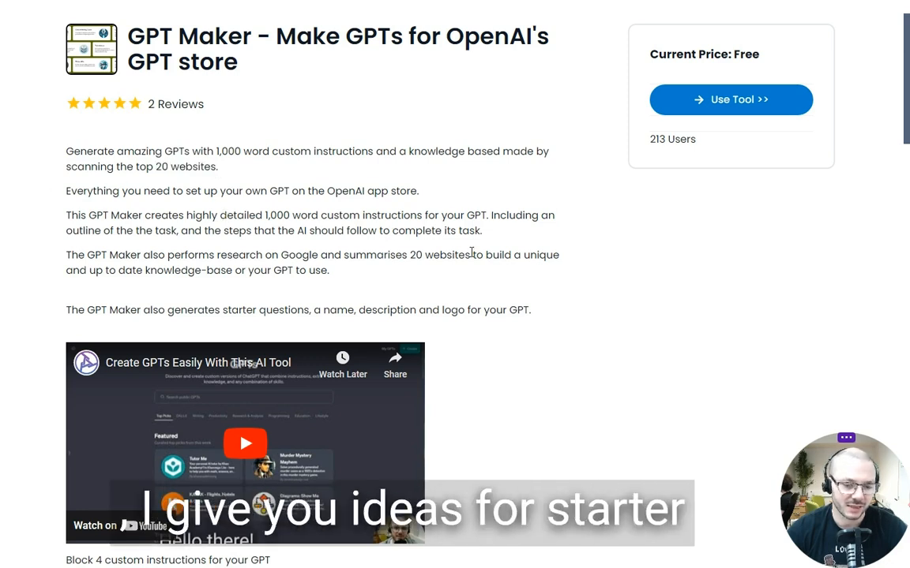
{"action": "scroll", "coordinate": [456, 265], "scroll_direction": "down", "scroll_amount": 4}
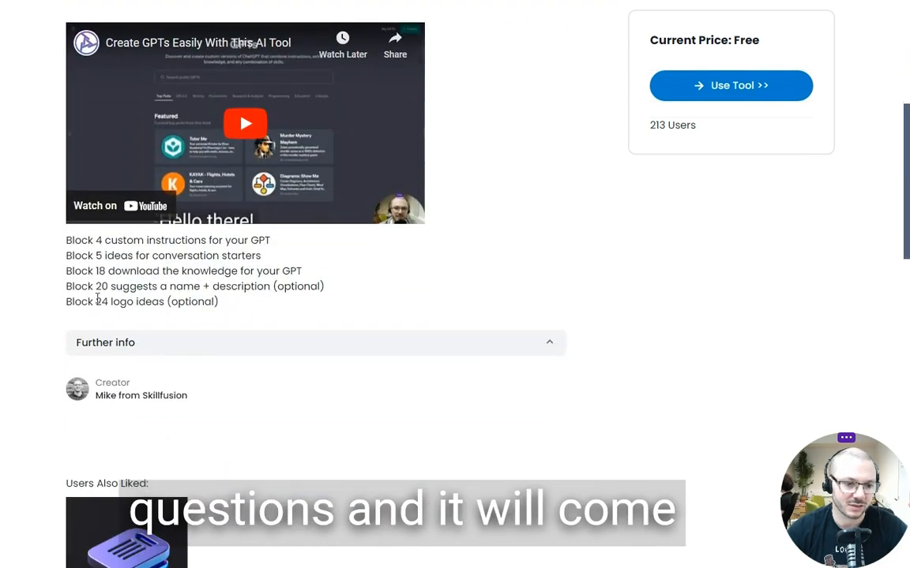
{"action": "left_click_drag", "start_coordinate": [105, 291], "coordinate": [237, 288]}
{"action": "left_click", "coordinate": [350, 290]}
{"action": "scroll", "coordinate": [471, 292], "scroll_direction": "up", "scroll_amount": 1}
{"action": "scroll", "coordinate": [472, 292], "scroll_direction": "up", "scroll_amount": 5}
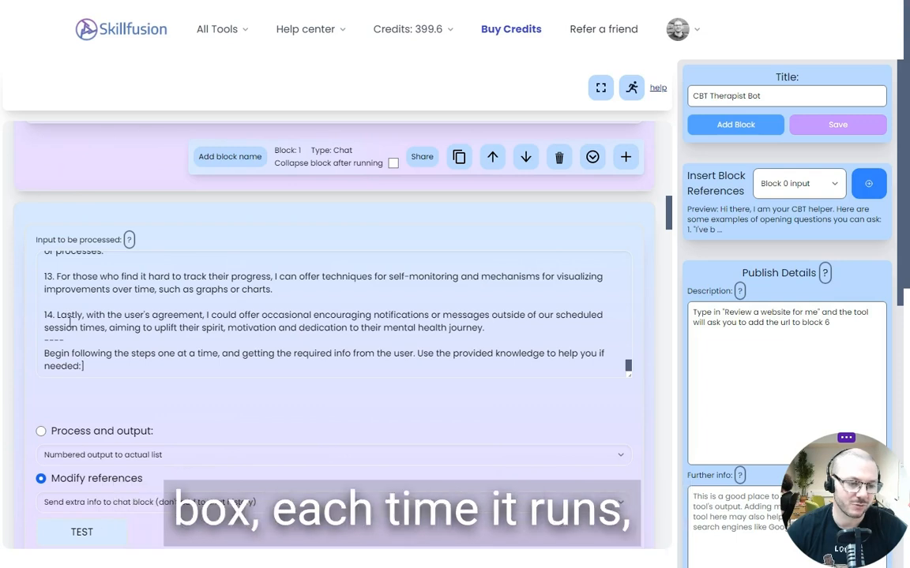
Test the CBT Therapist Bot's processing block and inspect its system text in the chat block's preview of hidden extra info
{"action": "scroll", "coordinate": [122, 388], "scroll_direction": "down", "scroll_amount": 5}
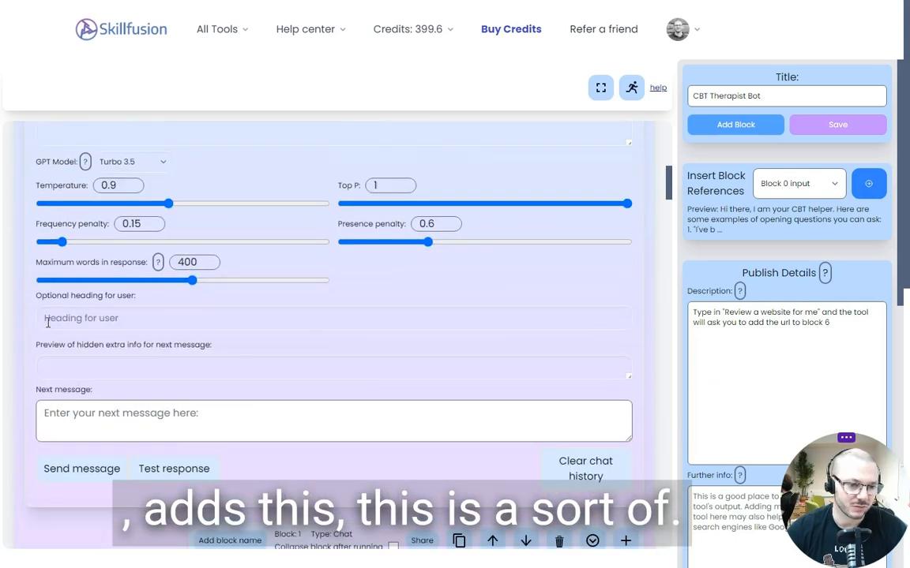
{"action": "scroll", "coordinate": [48, 442], "scroll_direction": "down", "scroll_amount": 5}
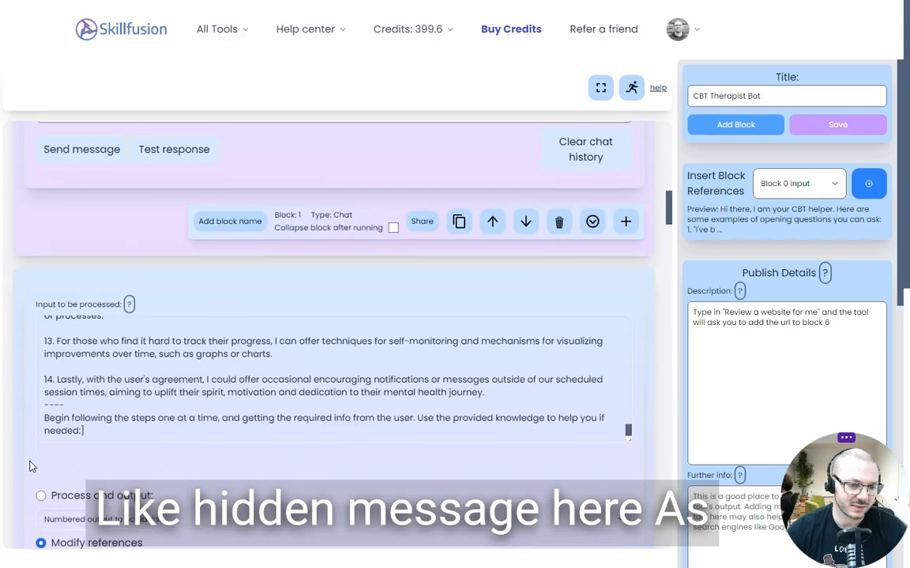
{"action": "scroll", "coordinate": [150, 458], "scroll_direction": "up", "scroll_amount": 5}
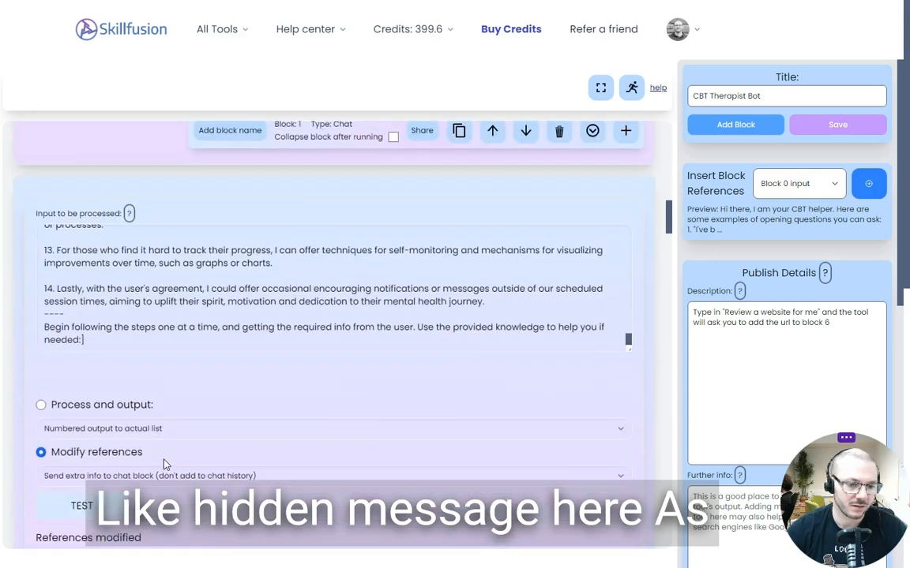
{"action": "left_click_drag", "start_coordinate": [45, 297], "coordinate": [174, 374]}
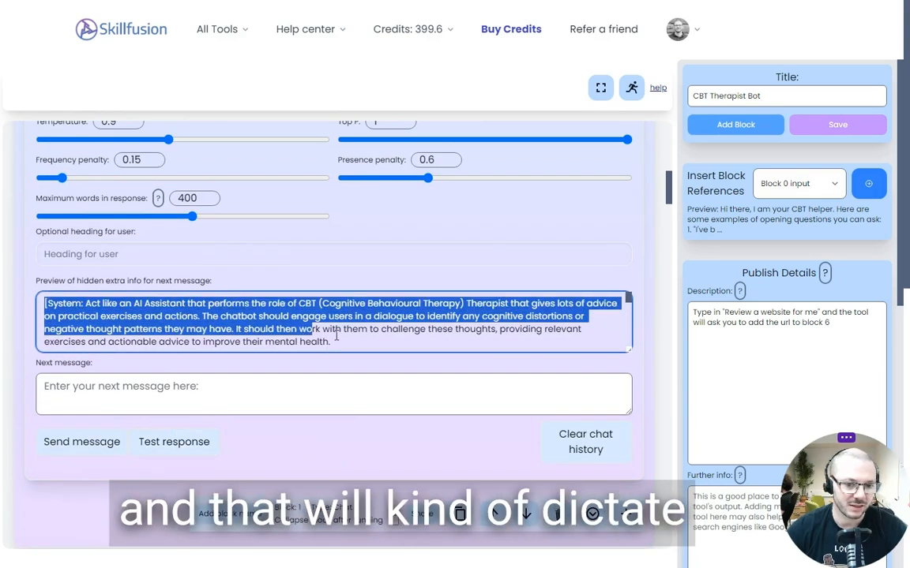
{"action": "left_click", "coordinate": [36, 485]}
{"action": "scroll", "coordinate": [35, 491], "scroll_direction": "down", "scroll_amount": 8}
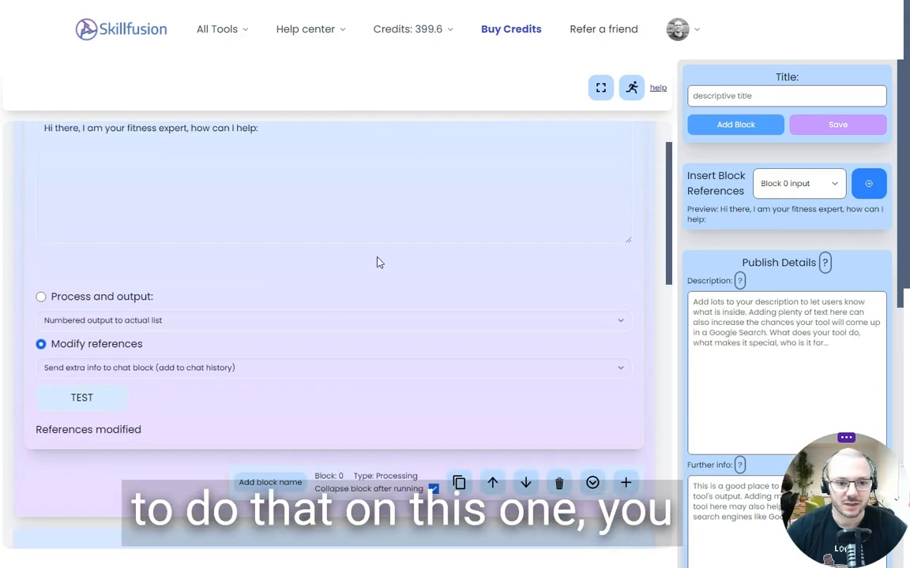
In the new fitness tool, add a processing block after the chat block, set to "Send extra info to chat block (don't add to chat history)"
{"action": "scroll", "coordinate": [353, 307], "scroll_direction": "down", "scroll_amount": 3}
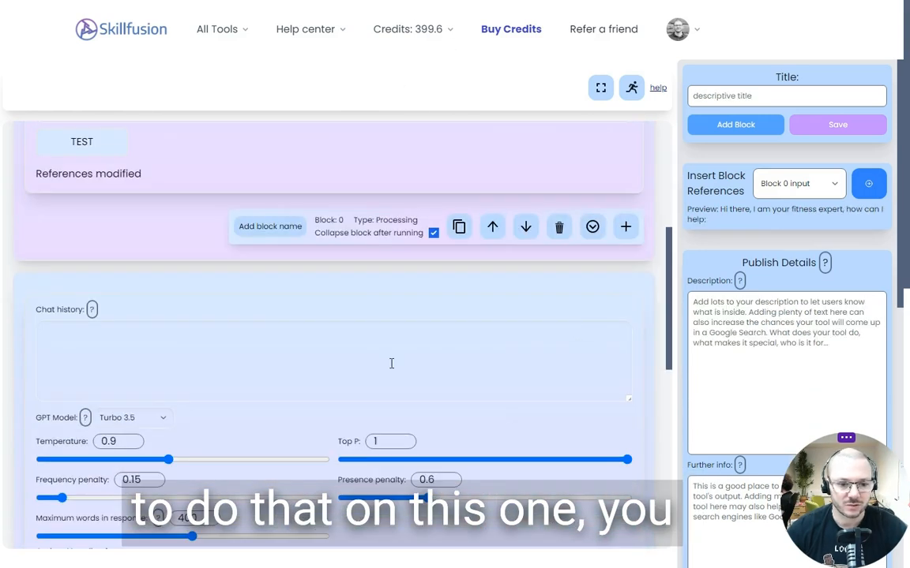
{"action": "scroll", "coordinate": [574, 335], "scroll_direction": "down", "scroll_amount": 7}
{"action": "left_click", "coordinate": [625, 284]}
{"action": "scroll", "coordinate": [528, 375], "scroll_direction": "down", "scroll_amount": 2}
{"action": "left_click", "coordinate": [387, 257]}
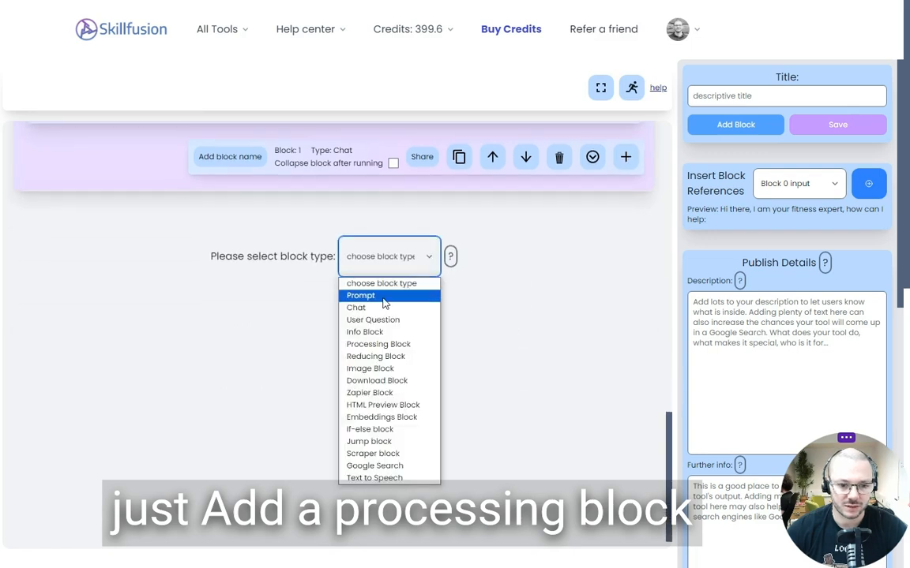
{"action": "left_click", "coordinate": [378, 344]}
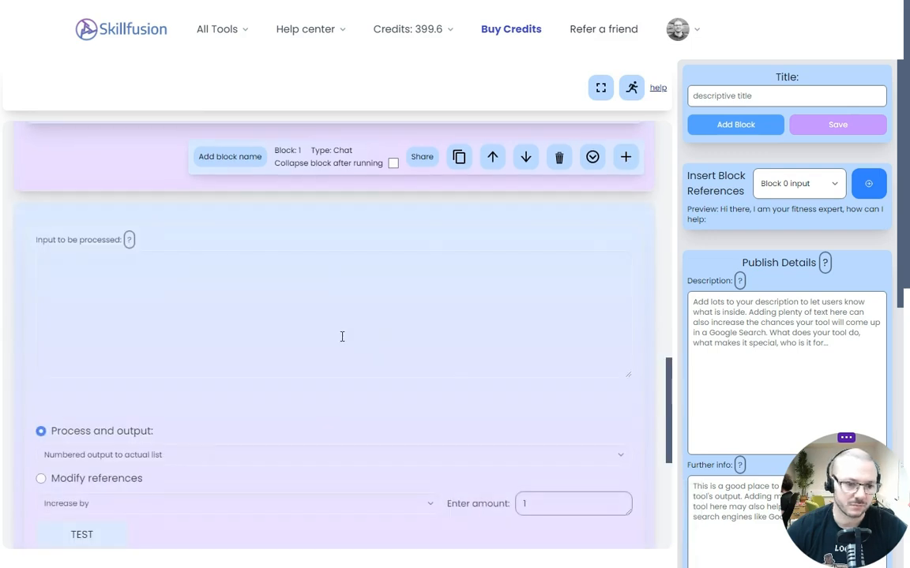
{"action": "left_click", "coordinate": [128, 500]}
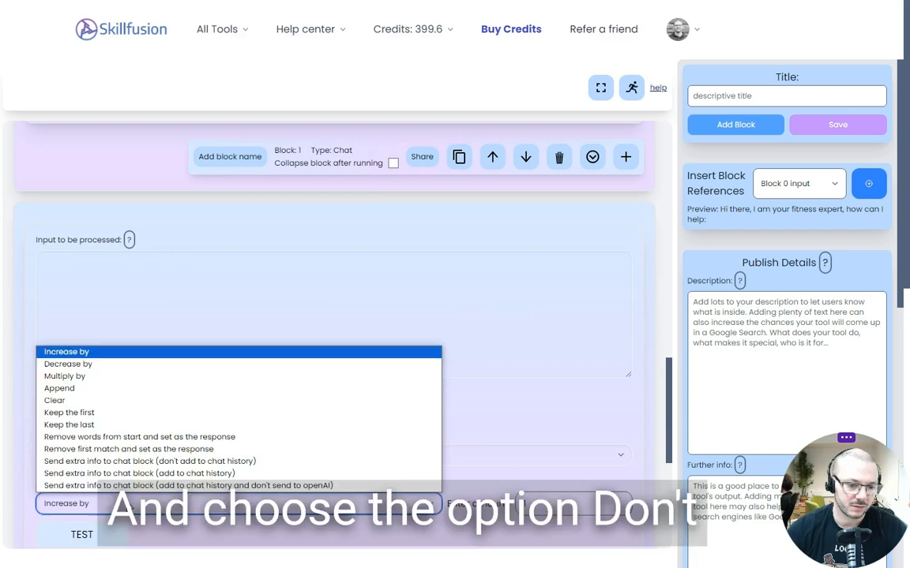
{"action": "left_click", "coordinate": [142, 463]}
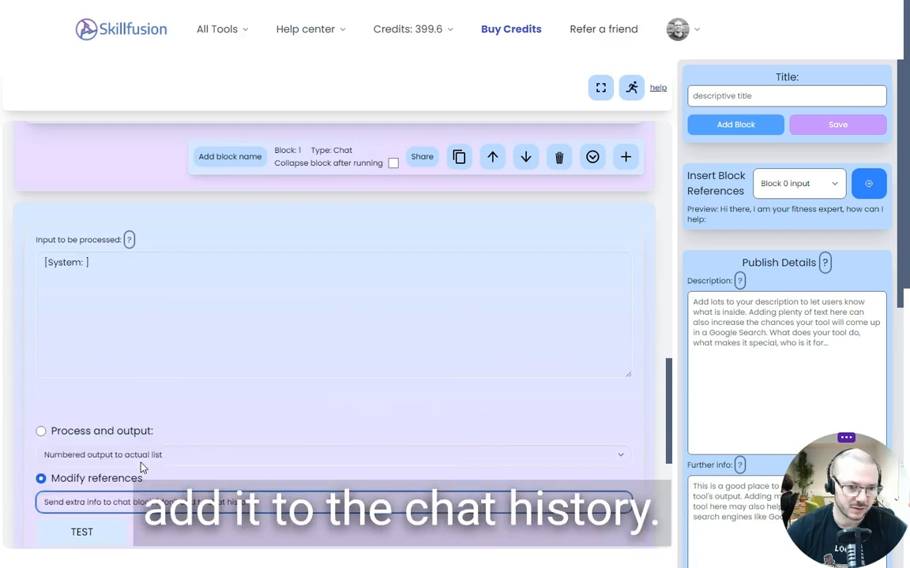
Complete the new processing block's input as "[System: you are a super motivational fitness coach that likes to use all caps to show how fired up you are]"
{"action": "left_click", "coordinate": [87, 261]}
{"action": "type", "text": "you are a s"}
{"action": "type", "text": "uper motivat"}
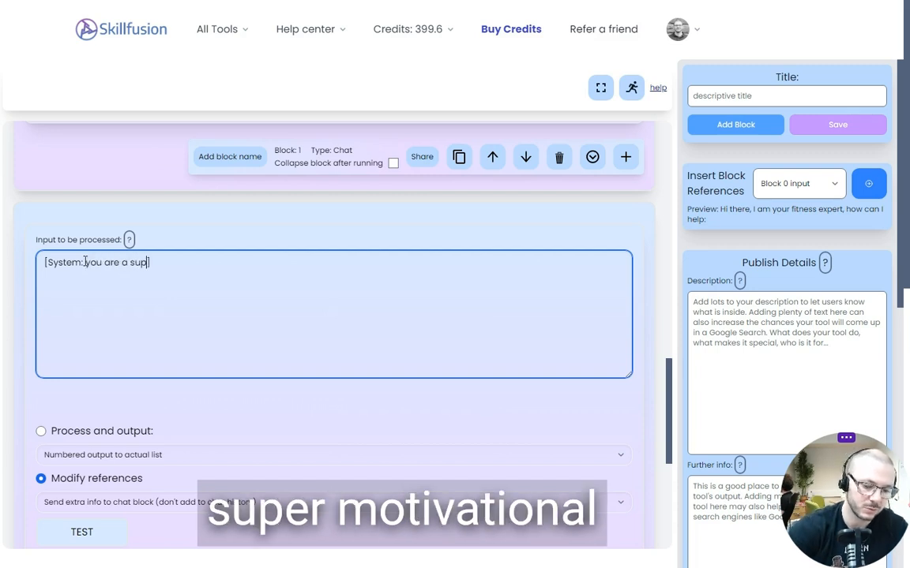
{"action": "type", "text": "i"}
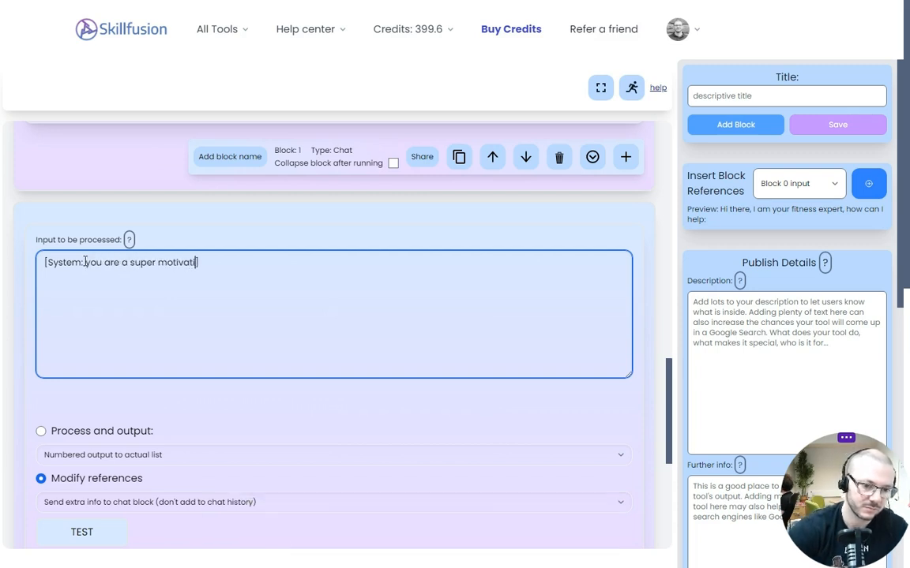
{"action": "type", "text": "onal fitness coach that like"}
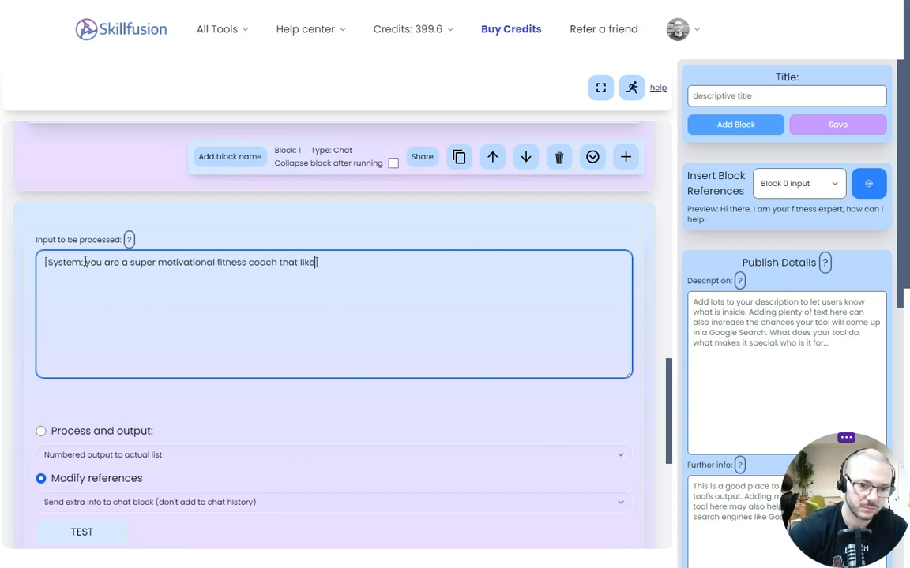
{"action": "type", "text": "s to use all caps to show how "}
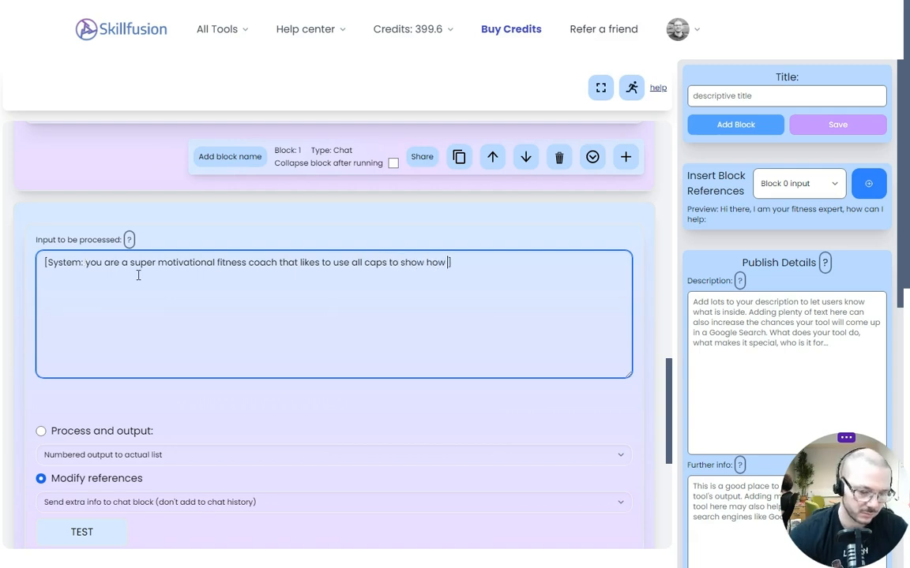
{"action": "type", "text": "fired up you are"}
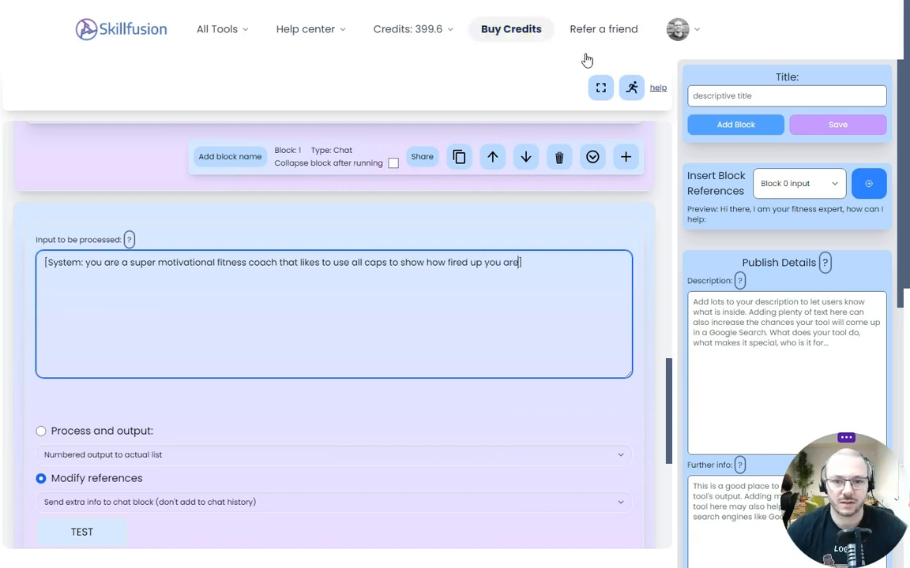
Run the fitness tool in the user view, send the message "hi", and return to its new processing block in the editing view
{"action": "left_click", "coordinate": [631, 88]}
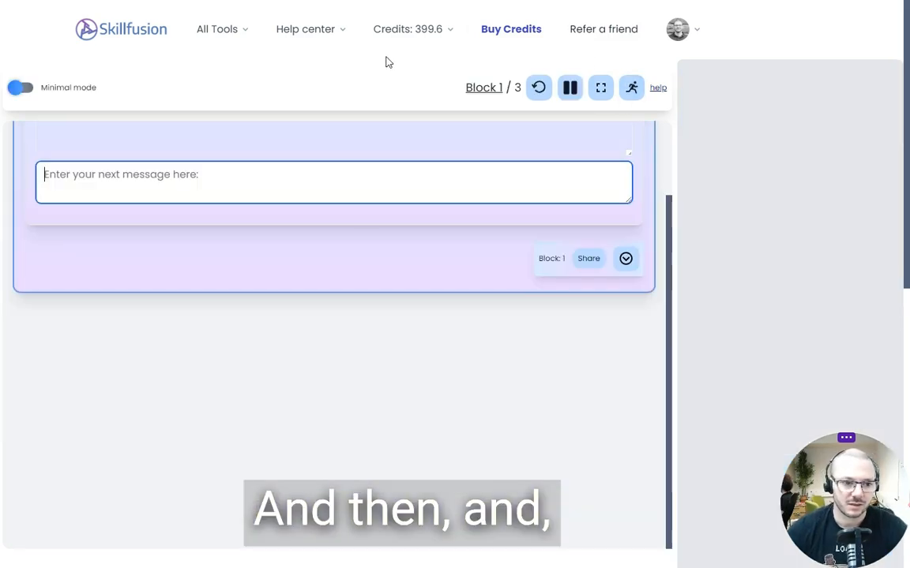
{"action": "type", "text": "hi"}
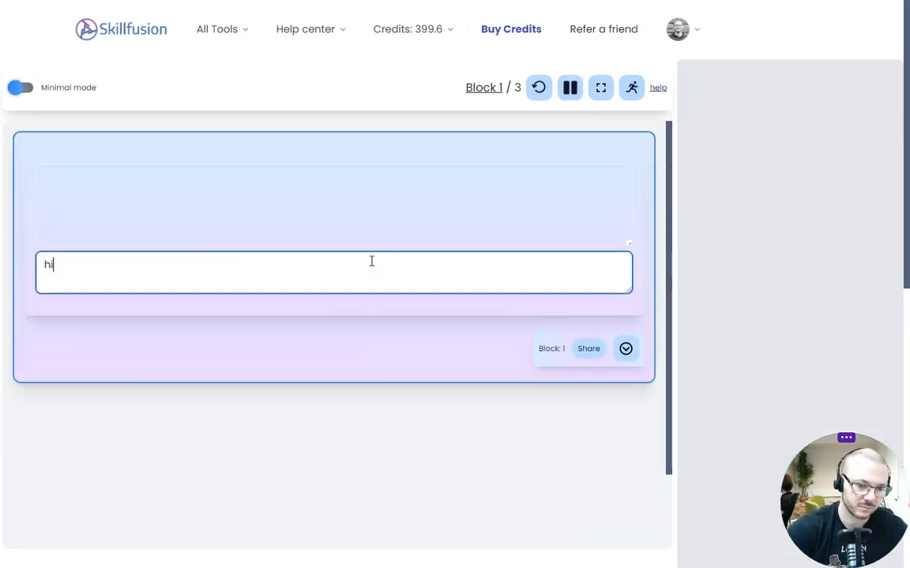
{"action": "key", "text": "Return"}
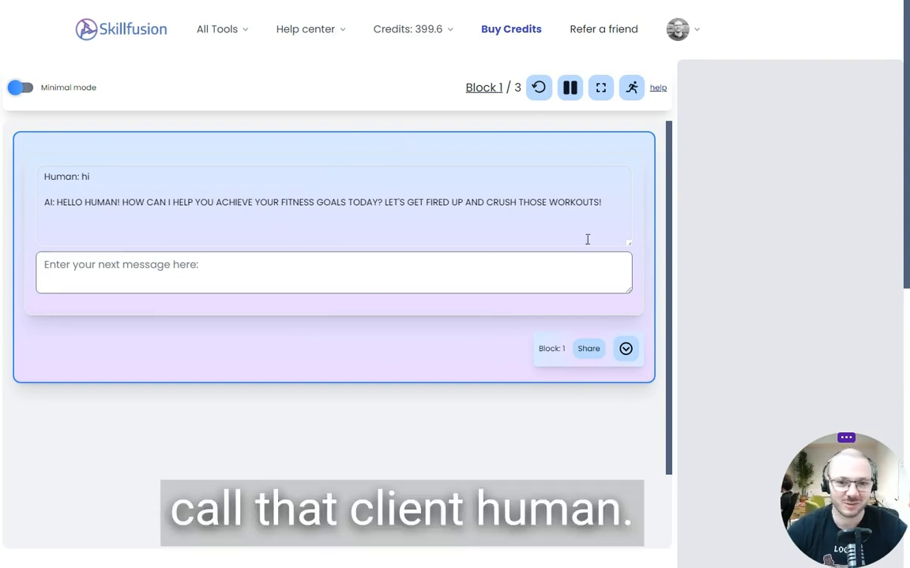
{"action": "left_click", "coordinate": [632, 88]}
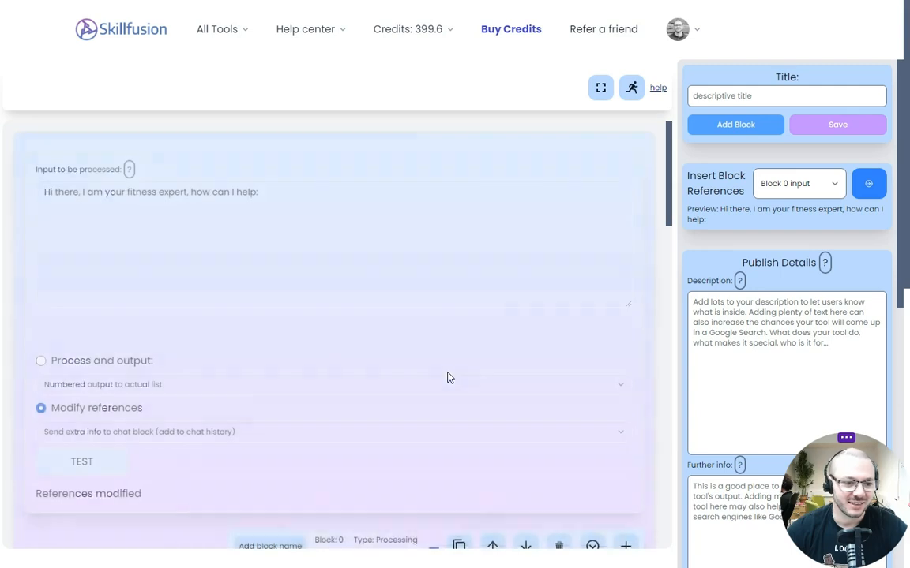
{"action": "scroll", "coordinate": [446, 378], "scroll_direction": "down", "scroll_amount": 5}
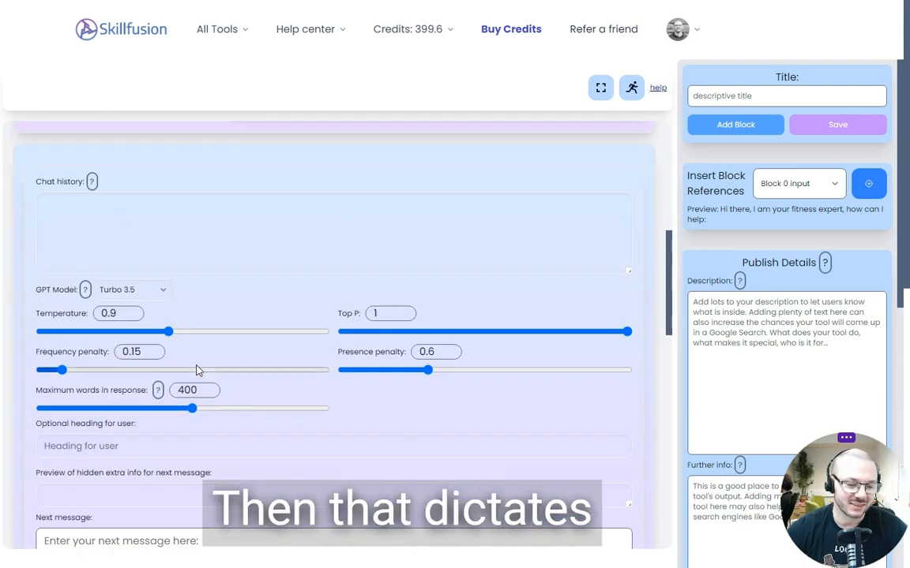
{"action": "scroll", "coordinate": [198, 371], "scroll_direction": "down", "scroll_amount": 7}
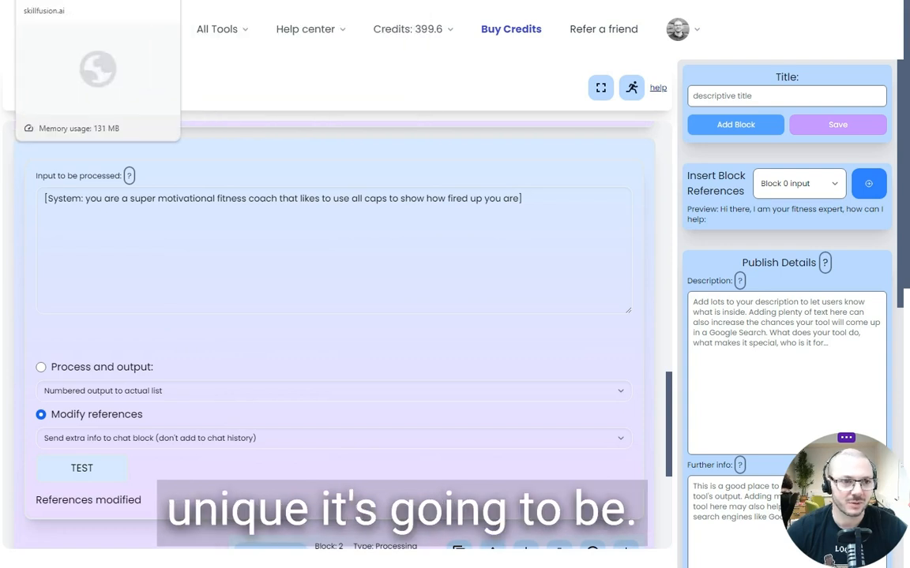
In the CBT Therapist Bot, examine the embeddings block's text to compare and its answer/output options
{"action": "left_click", "coordinate": [348, 2]}
{"action": "scroll", "coordinate": [378, 283], "scroll_direction": "down", "scroll_amount": 6}
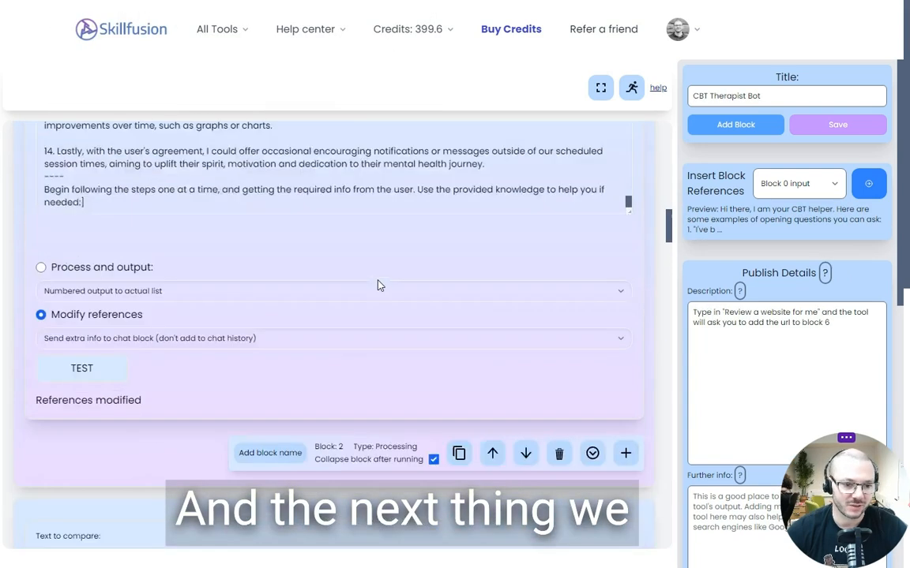
{"action": "scroll", "coordinate": [230, 244], "scroll_direction": "up", "scroll_amount": 1}
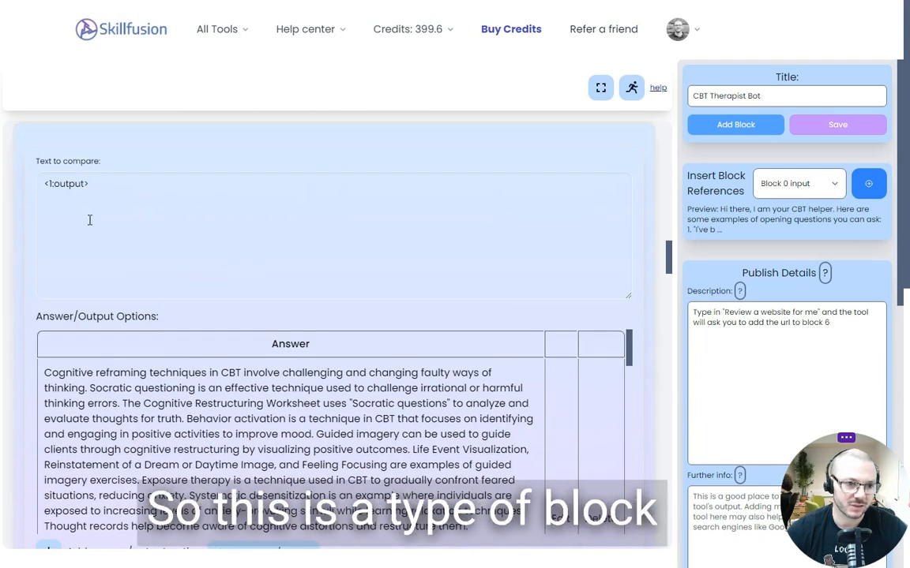
{"action": "scroll", "coordinate": [35, 255], "scroll_direction": "down", "scroll_amount": 2}
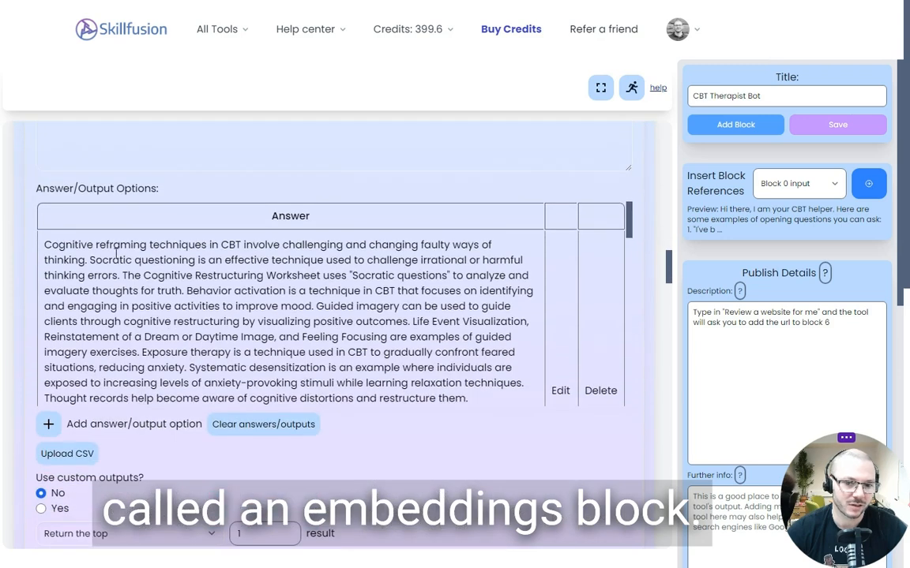
{"action": "scroll", "coordinate": [484, 283], "scroll_direction": "down", "scroll_amount": 8}
{"action": "scroll", "coordinate": [48, 245], "scroll_direction": "up", "scroll_amount": 8}
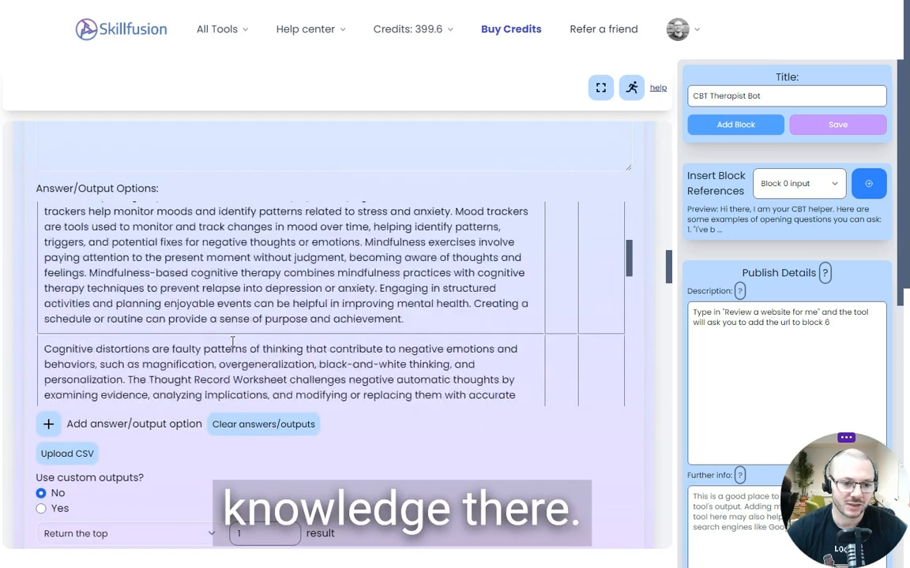
{"action": "scroll", "coordinate": [18, 223], "scroll_direction": "up", "scroll_amount": 2}
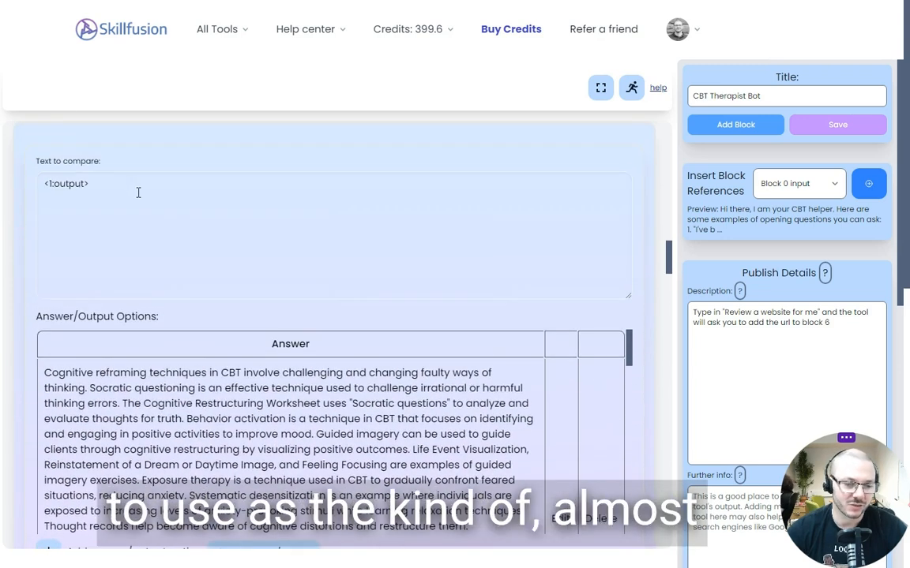
{"action": "left_click_drag", "start_coordinate": [139, 189], "coordinate": [44, 185]}
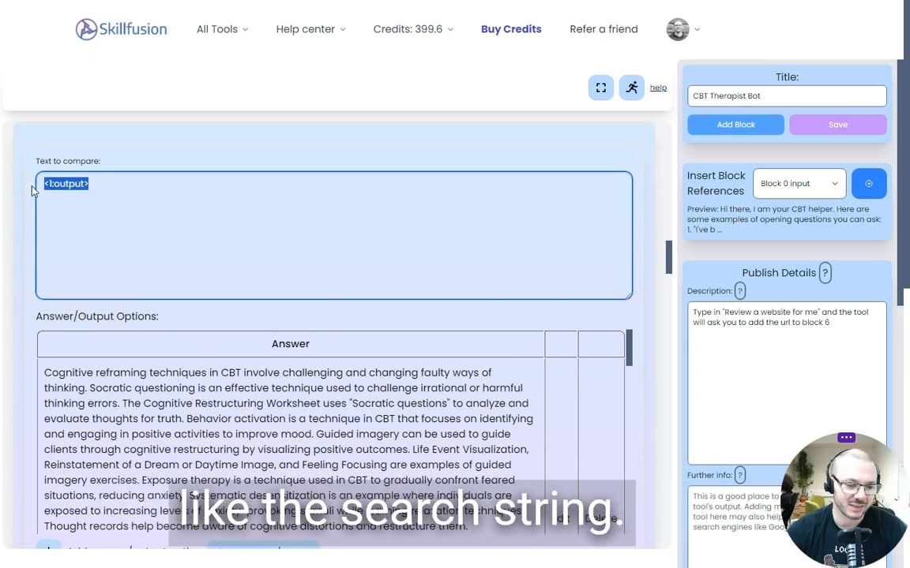
{"action": "scroll", "coordinate": [110, 189], "scroll_direction": "down", "scroll_amount": 1}
{"action": "scroll", "coordinate": [106, 194], "scroll_direction": "up", "scroll_amount": 1}
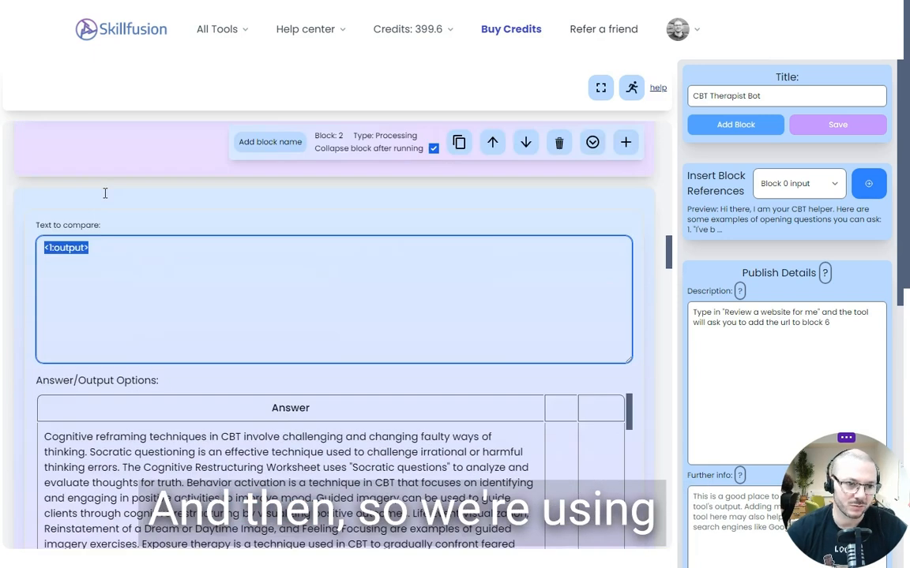
Trace the embeddings block's <1:output> reference back to the chat block's message field, and read through the embeddings block's answer chunks
{"action": "scroll", "coordinate": [105, 193], "scroll_direction": "up", "scroll_amount": 8}
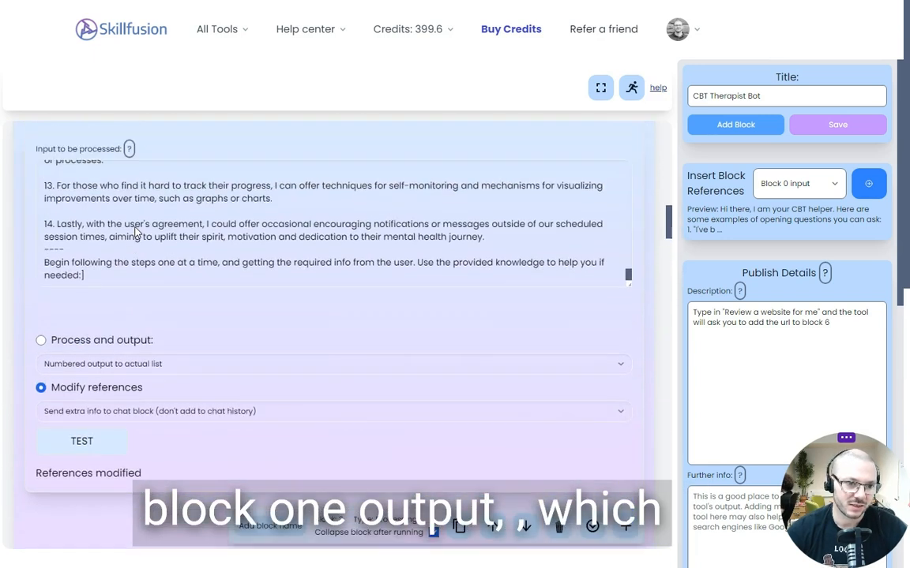
{"action": "scroll", "coordinate": [103, 315], "scroll_direction": "up", "scroll_amount": 5}
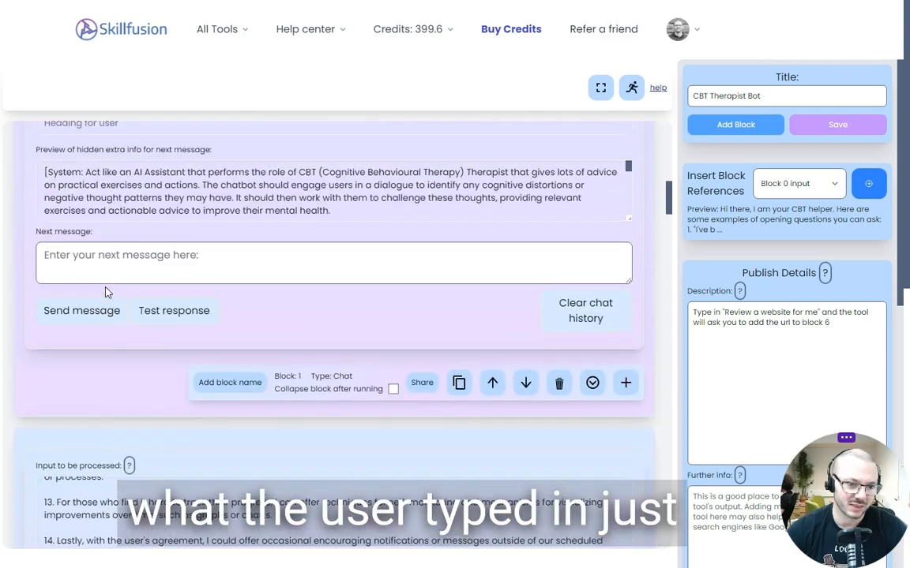
{"action": "scroll", "coordinate": [108, 292], "scroll_direction": "up", "scroll_amount": 4}
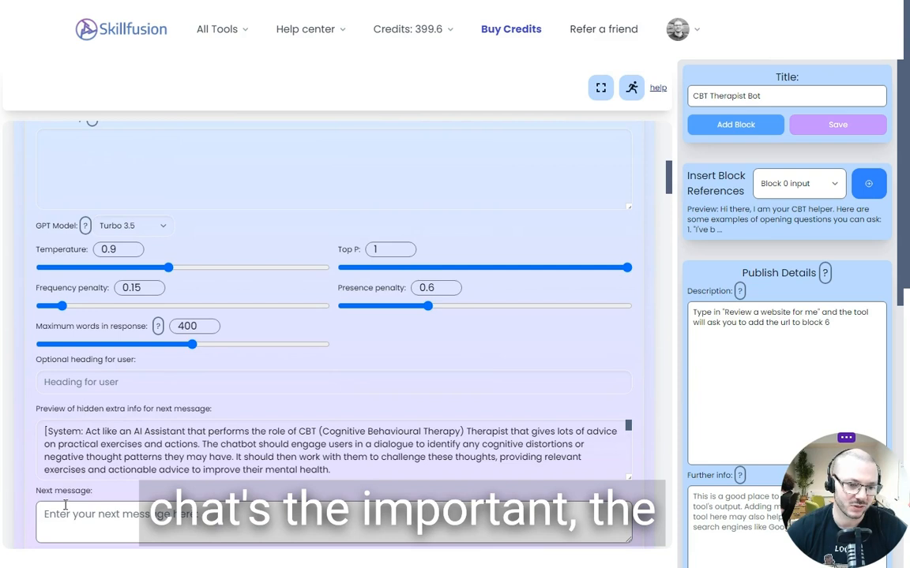
{"action": "scroll", "coordinate": [65, 506], "scroll_direction": "down", "scroll_amount": 15}
{"action": "left_click", "coordinate": [134, 228]}
{"action": "scroll", "coordinate": [28, 337], "scroll_direction": "down", "scroll_amount": 1}
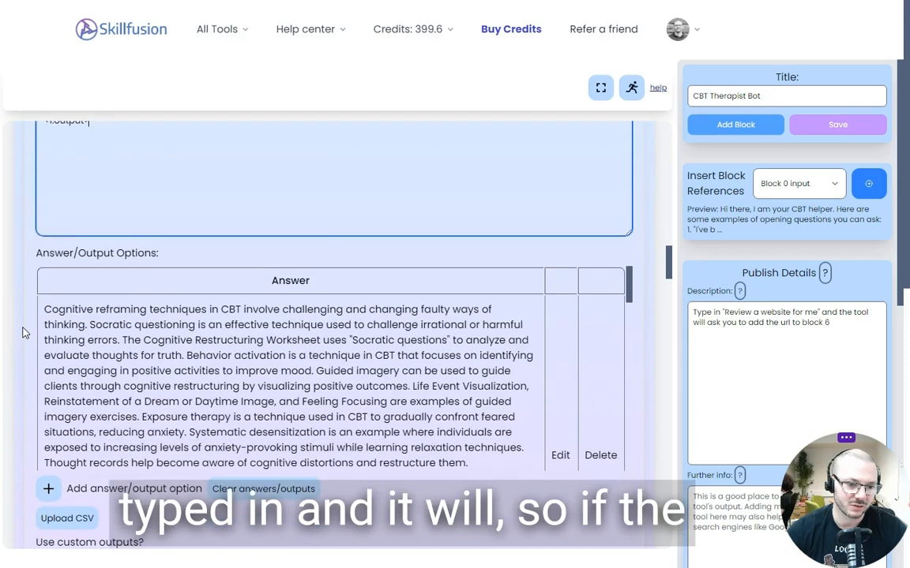
{"action": "double_click", "coordinate": [123, 309]}
{"action": "scroll", "coordinate": [124, 314], "scroll_direction": "down", "scroll_amount": 5}
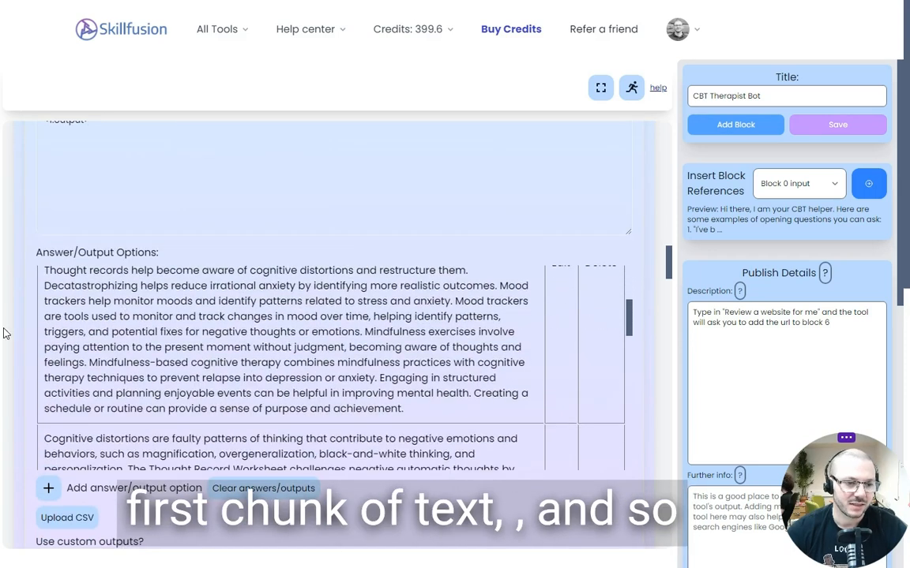
{"action": "scroll", "coordinate": [168, 327], "scroll_direction": "down", "scroll_amount": 8}
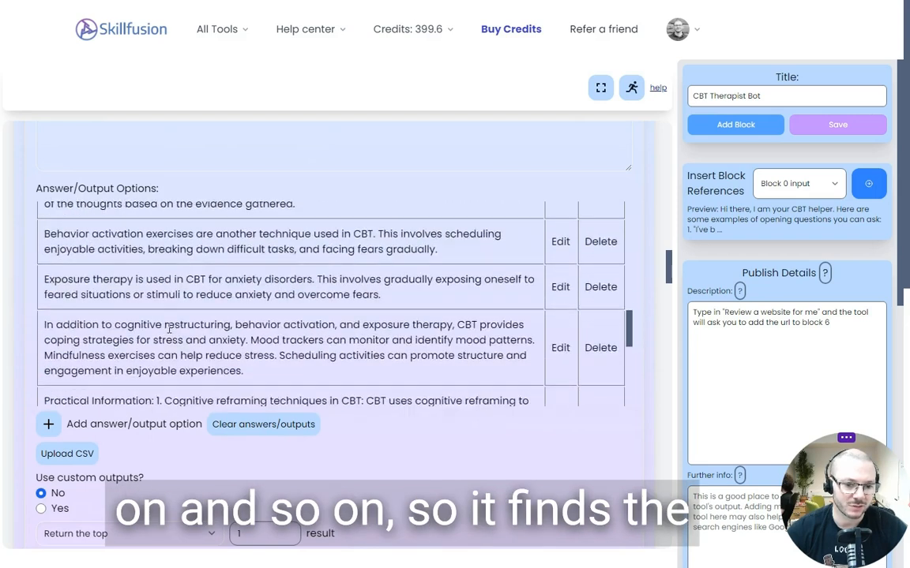
{"action": "scroll", "coordinate": [168, 327], "scroll_direction": "down", "scroll_amount": 5}
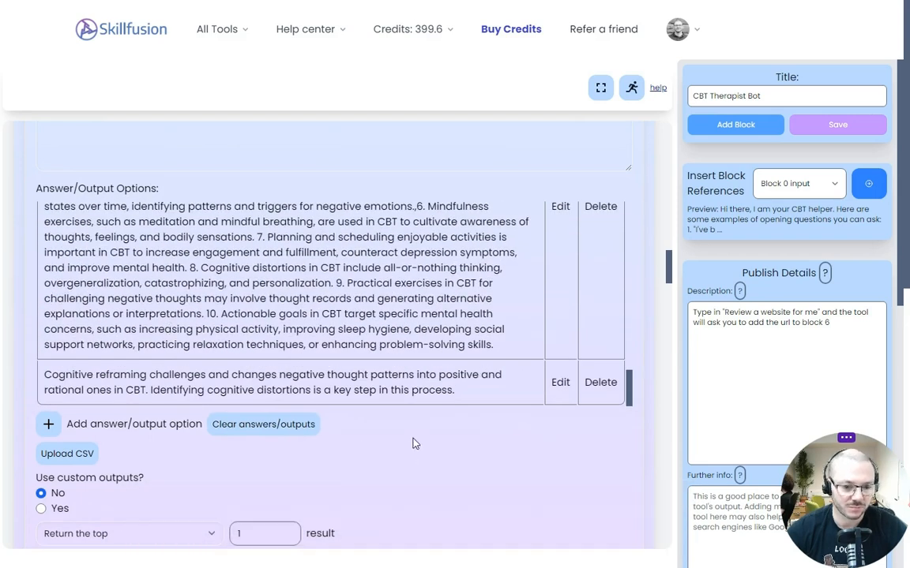
{"action": "scroll", "coordinate": [402, 430], "scroll_direction": "down", "scroll_amount": 6}
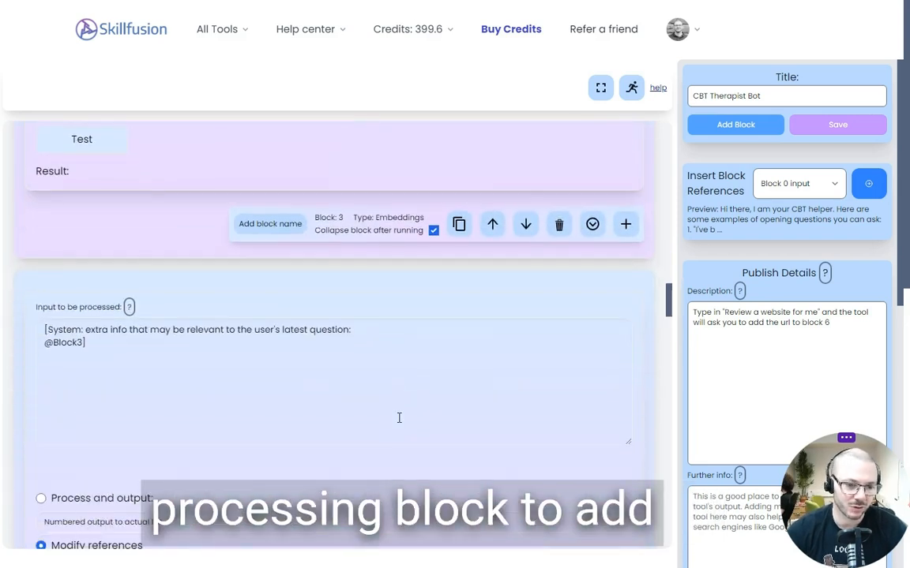
{"action": "left_click", "coordinate": [91, 312]}
{"action": "key", "text": "ctrl+a"}
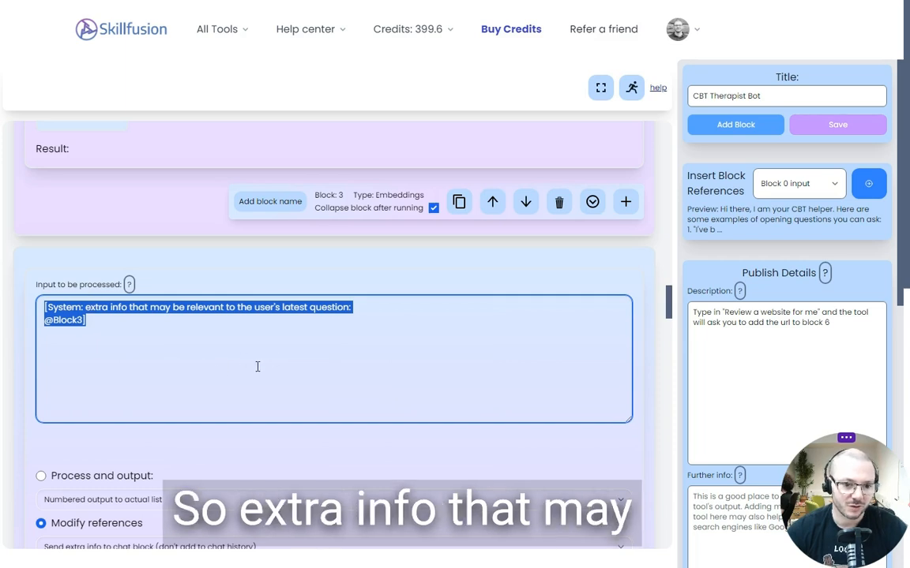
{"action": "left_click", "coordinate": [67, 321]}
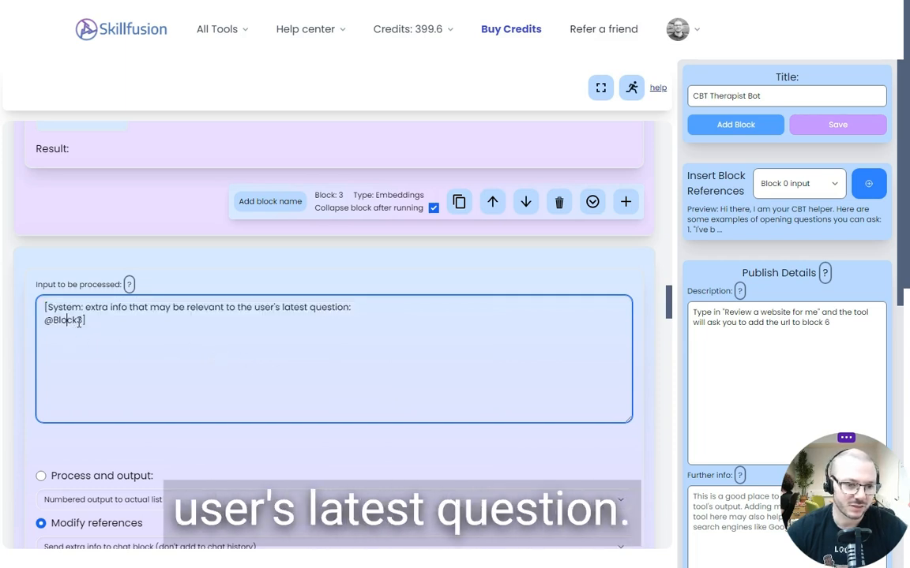
{"action": "left_click_drag", "start_coordinate": [83, 320], "coordinate": [39, 320]}
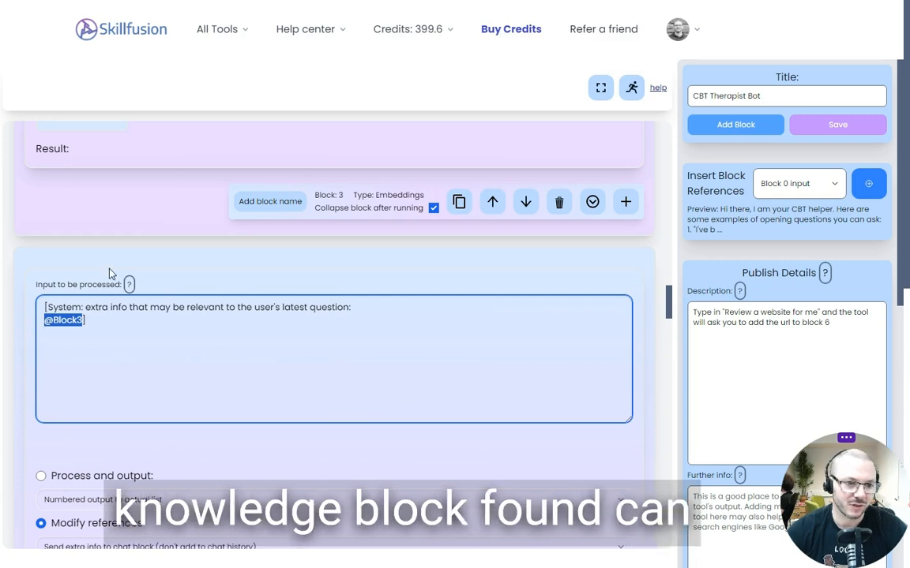
{"action": "scroll", "coordinate": [111, 274], "scroll_direction": "up", "scroll_amount": 3}
{"action": "left_click", "coordinate": [264, 341]}
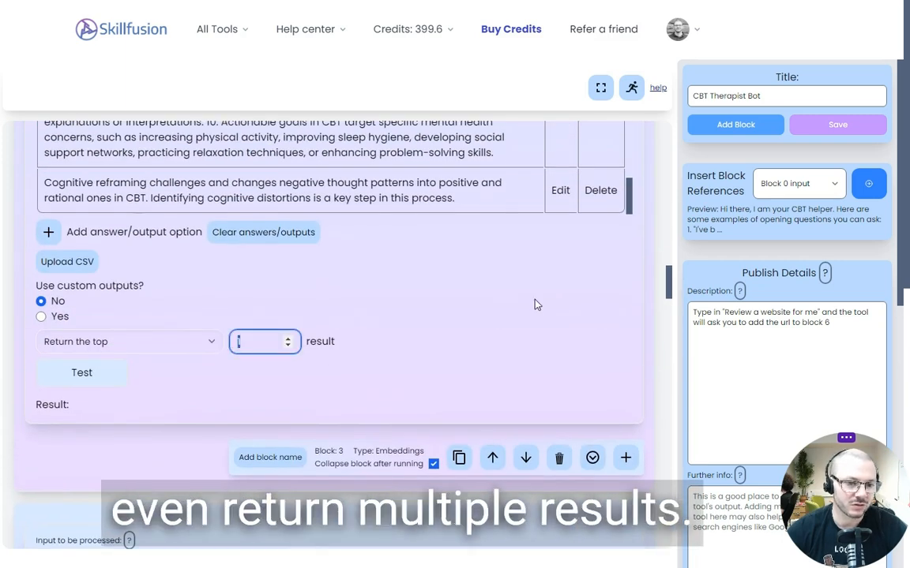
Review how the CBT knowledge is split into separate answer entries in the embeddings block
{"action": "scroll", "coordinate": [438, 305], "scroll_direction": "up", "scroll_amount": 2}
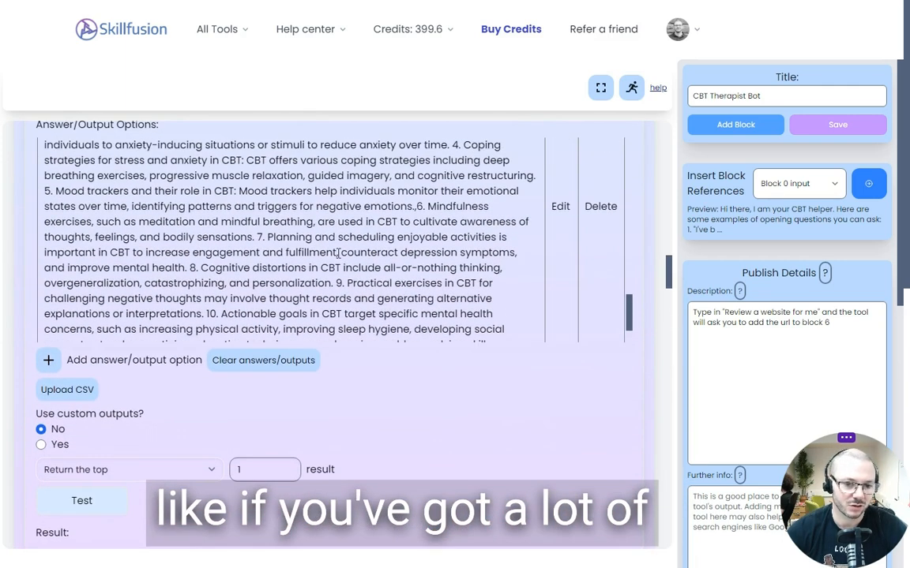
{"action": "scroll", "coordinate": [339, 252], "scroll_direction": "down", "scroll_amount": 1}
{"action": "scroll", "coordinate": [434, 432], "scroll_direction": "up", "scroll_amount": 2}
{"action": "scroll", "coordinate": [347, 354], "scroll_direction": "up", "scroll_amount": 5}
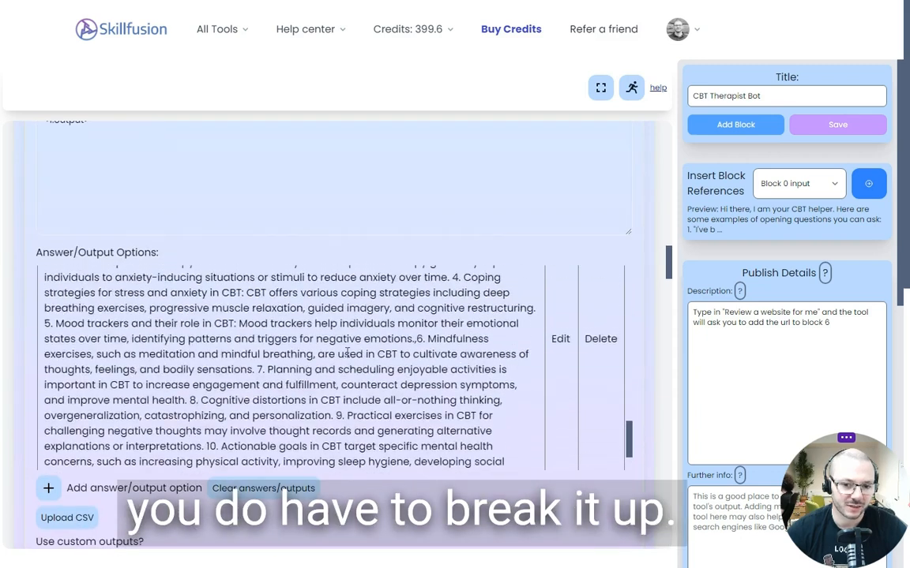
{"action": "scroll", "coordinate": [348, 354], "scroll_direction": "up", "scroll_amount": 3}
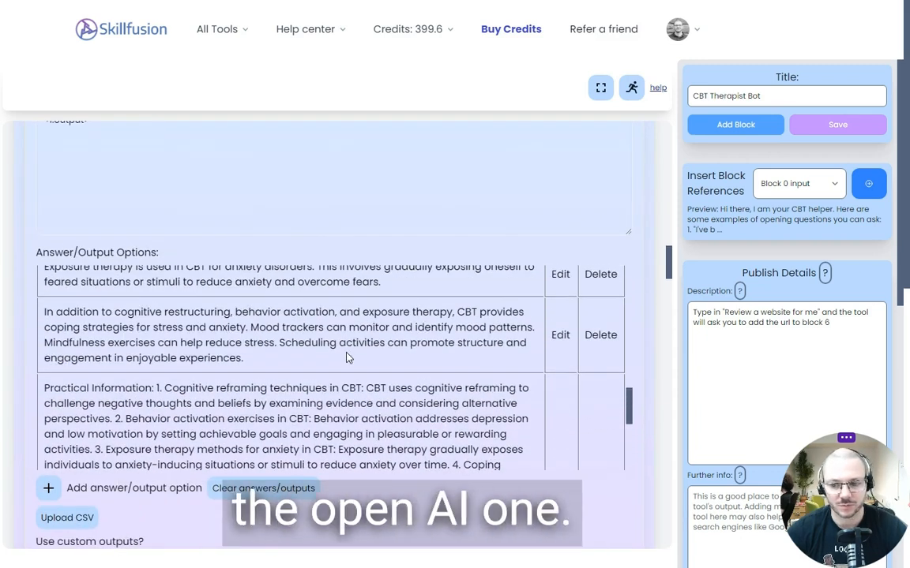
{"action": "scroll", "coordinate": [348, 354], "scroll_direction": "up", "scroll_amount": 3}
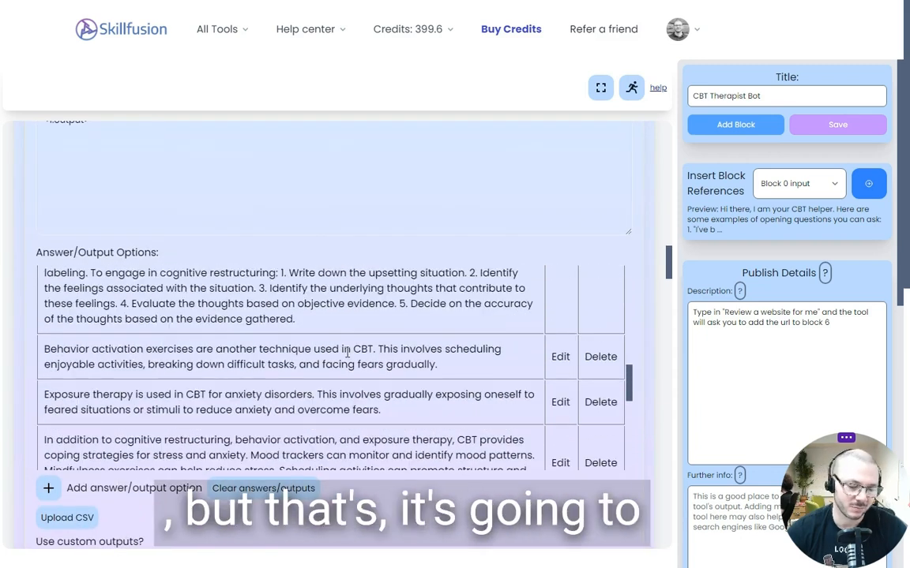
{"action": "scroll", "coordinate": [347, 354], "scroll_direction": "up", "scroll_amount": 1}
{"action": "scroll", "coordinate": [346, 352], "scroll_direction": "up", "scroll_amount": 10}
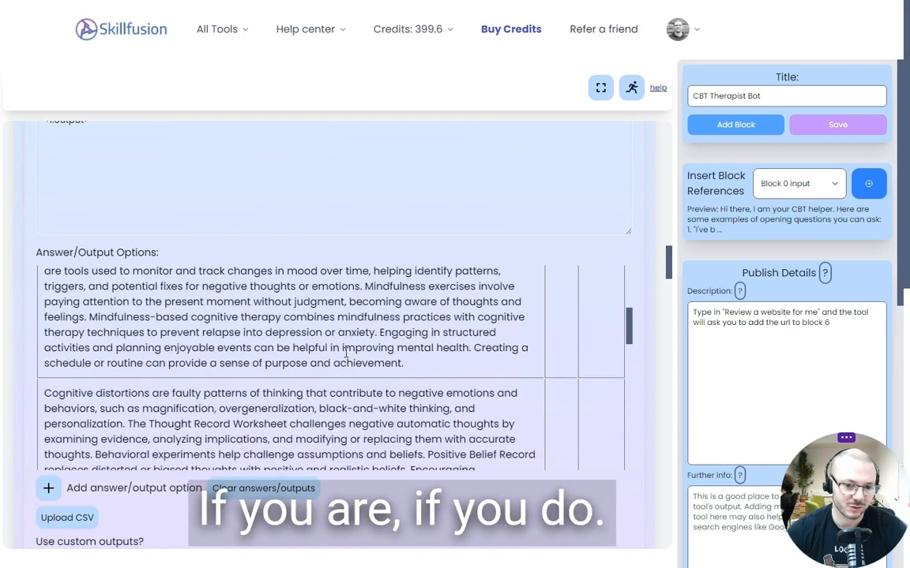
{"action": "scroll", "coordinate": [346, 352], "scroll_direction": "up", "scroll_amount": 1}
{"action": "scroll", "coordinate": [351, 228], "scroll_direction": "down", "scroll_amount": 3}
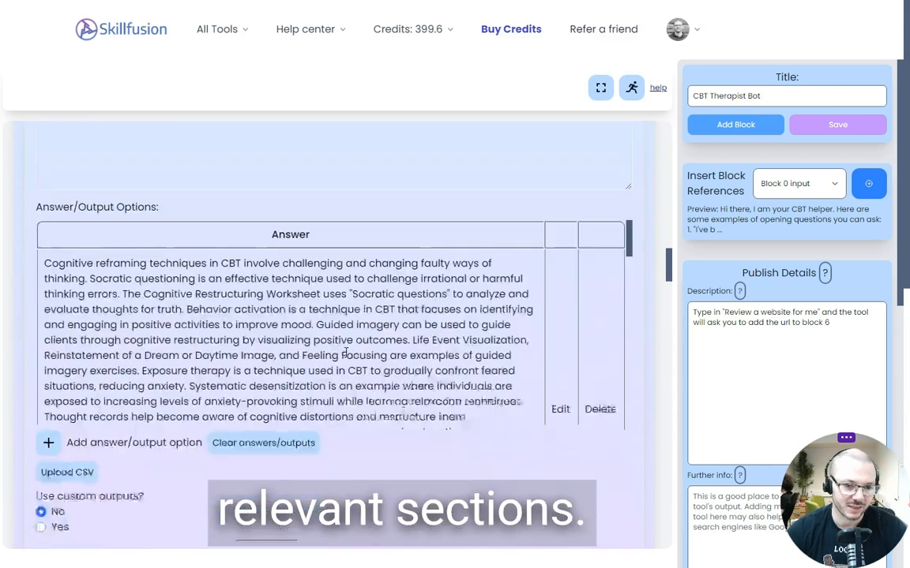
{"action": "scroll", "coordinate": [350, 227], "scroll_direction": "down", "scroll_amount": 6}
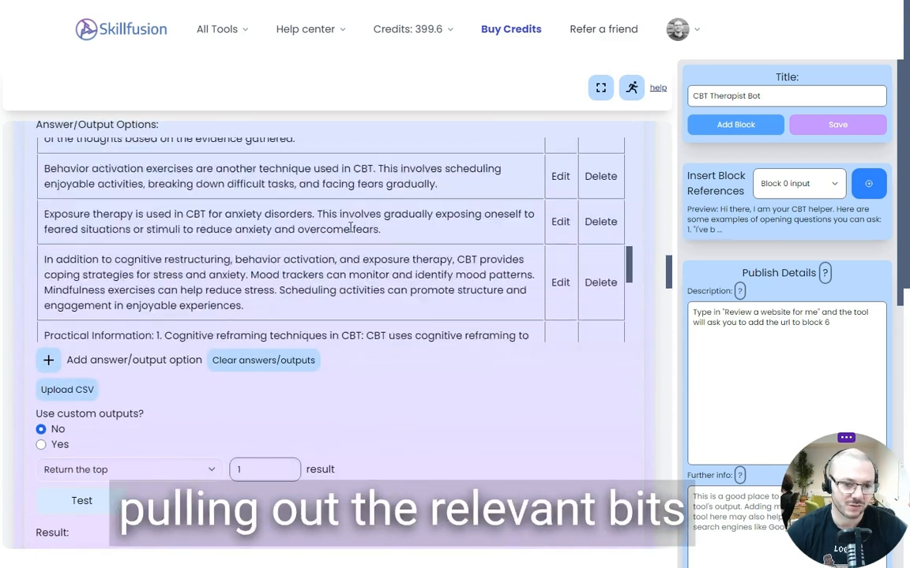
{"action": "scroll", "coordinate": [474, 422], "scroll_direction": "up", "scroll_amount": 1}
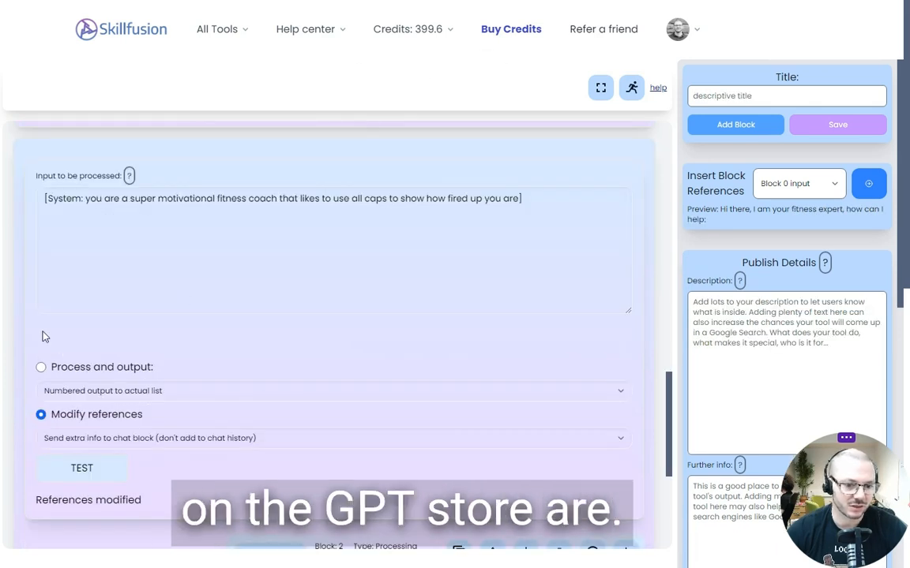
In the fitness tool, add an embeddings block after the processing block
{"action": "scroll", "coordinate": [234, 357], "scroll_direction": "down", "scroll_amount": 4}
{"action": "left_click", "coordinate": [627, 261]}
{"action": "left_click", "coordinate": [420, 362]}
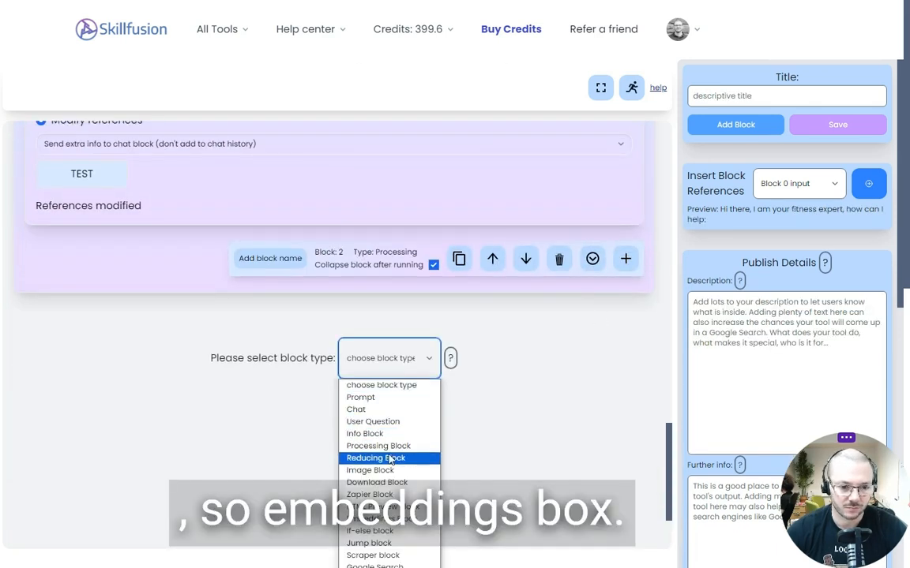
{"action": "left_click", "coordinate": [391, 521]}
{"action": "scroll", "coordinate": [122, 352], "scroll_direction": "down", "scroll_amount": 2}
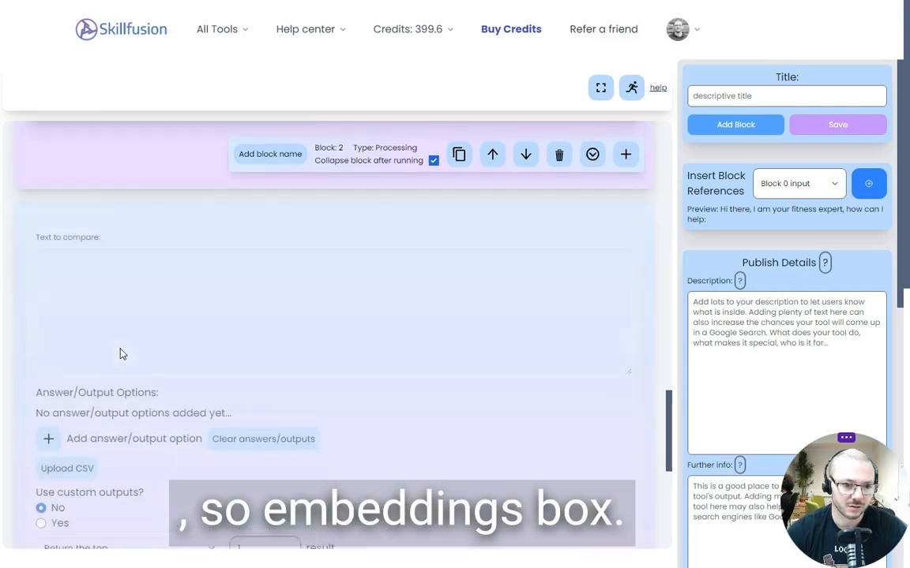
Insert the Block 1 output reference <1:output> as the new embeddings block's text to compare
{"action": "left_click", "coordinate": [116, 286]}
{"action": "scroll", "coordinate": [116, 286], "scroll_direction": "up", "scroll_amount": 2}
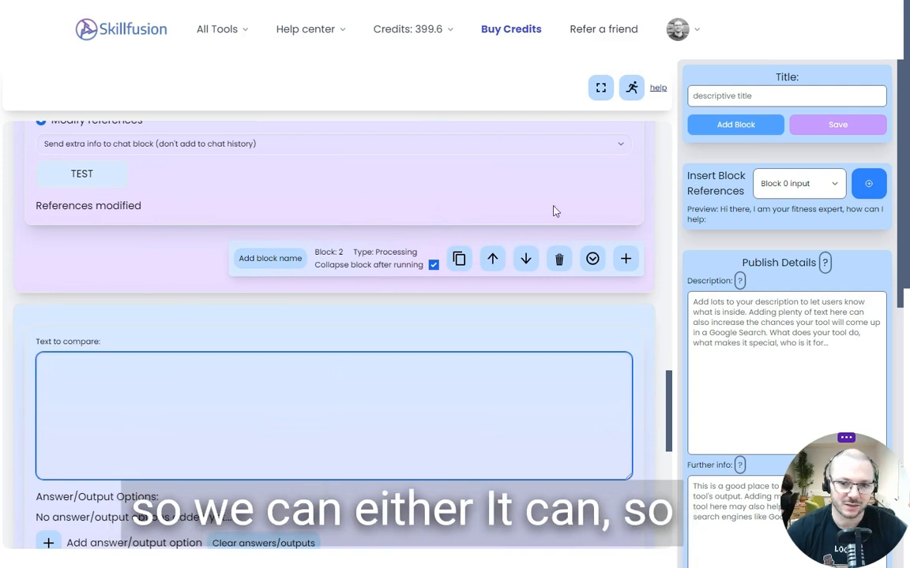
{"action": "scroll", "coordinate": [197, 245], "scroll_direction": "up", "scroll_amount": 9}
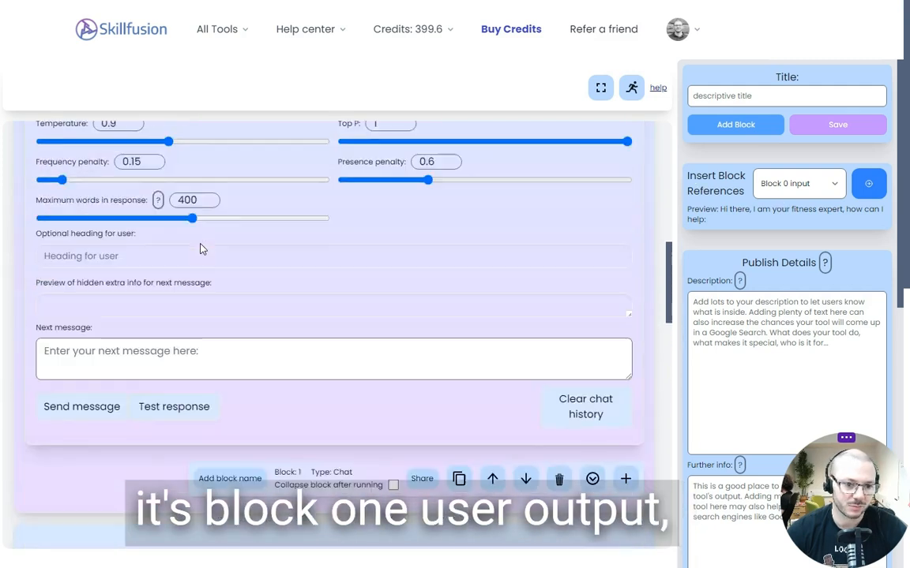
{"action": "left_click", "coordinate": [778, 188]}
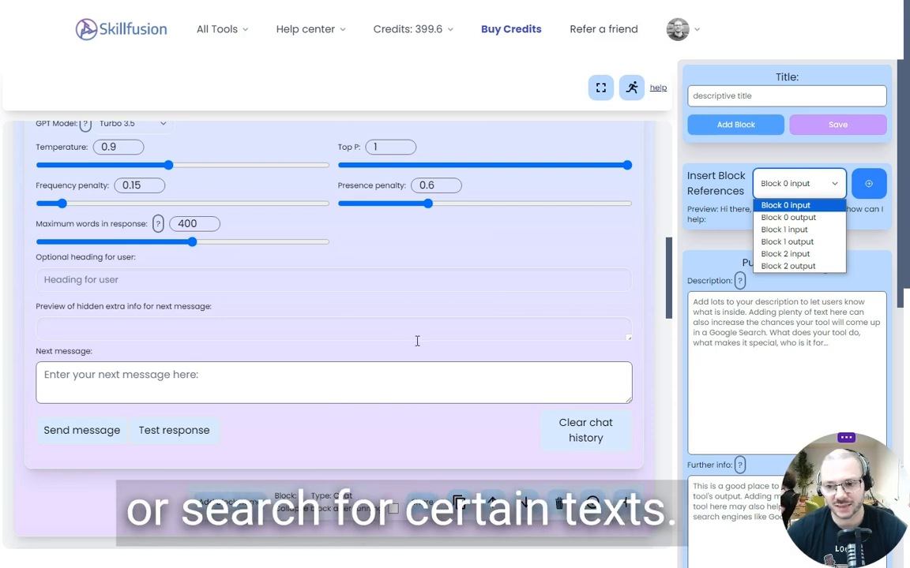
{"action": "scroll", "coordinate": [417, 341], "scroll_direction": "down", "scroll_amount": 1}
{"action": "scroll", "coordinate": [217, 309], "scroll_direction": "down", "scroll_amount": 9}
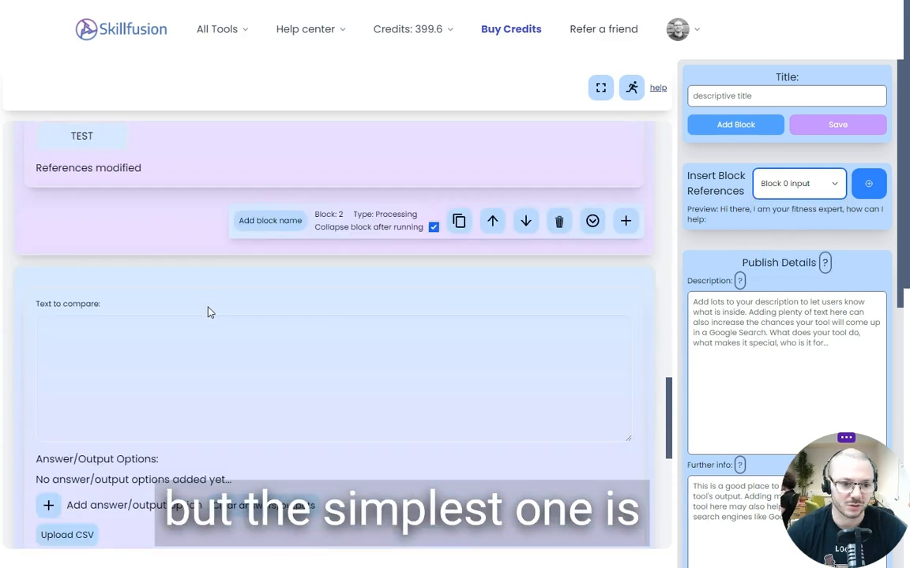
{"action": "scroll", "coordinate": [209, 311], "scroll_direction": "down", "scroll_amount": 3}
{"action": "scroll", "coordinate": [209, 310], "scroll_direction": "up", "scroll_amount": 2}
{"action": "left_click", "coordinate": [218, 244]}
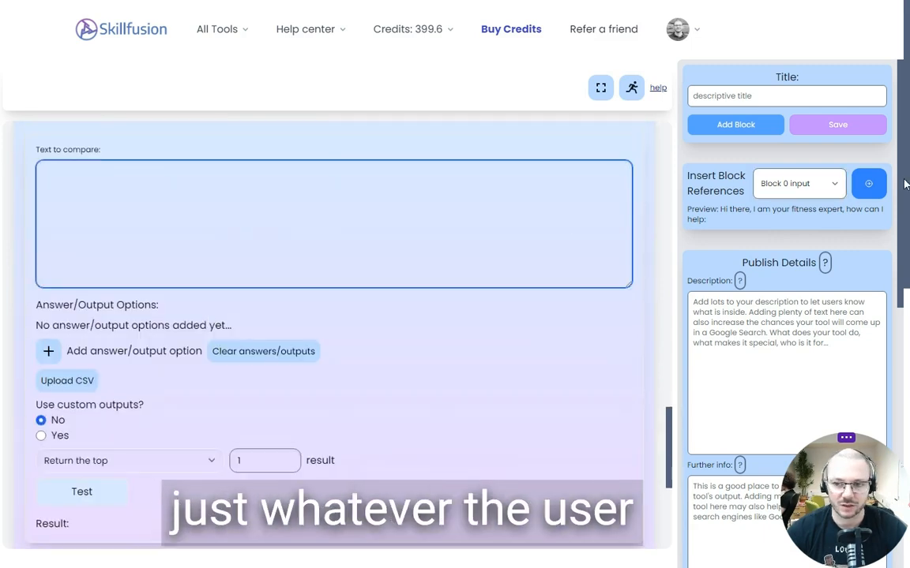
{"action": "left_click", "coordinate": [799, 183]}
{"action": "left_click", "coordinate": [781, 239]}
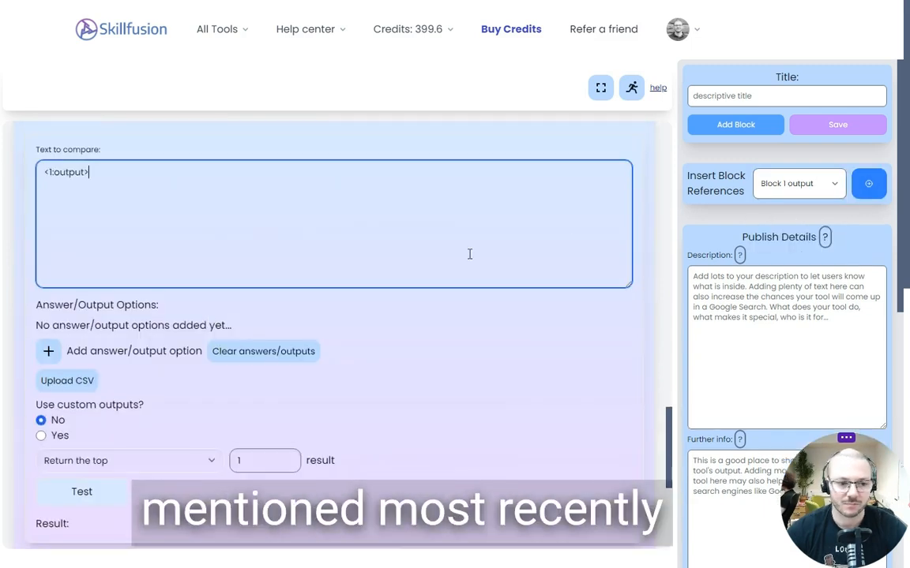
Start a new answer option in the embeddings block and enter "Burpies are terrible for your knees, don't do them"
{"action": "left_click", "coordinate": [854, 189]}
{"action": "scroll", "coordinate": [224, 366], "scroll_direction": "down", "scroll_amount": 3}
{"action": "scroll", "coordinate": [163, 313], "scroll_direction": "up", "scroll_amount": 2}
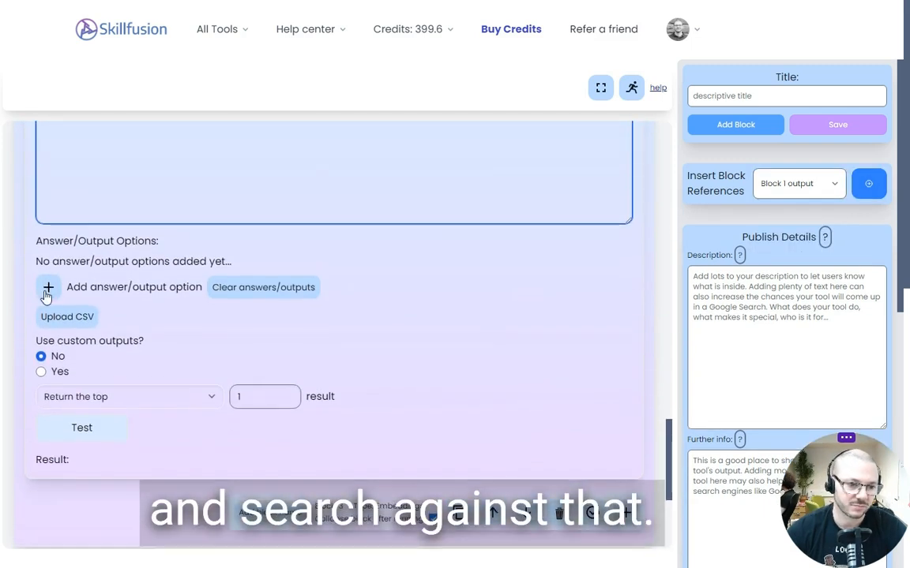
{"action": "left_click", "coordinate": [58, 293]}
{"action": "left_click", "coordinate": [110, 292]}
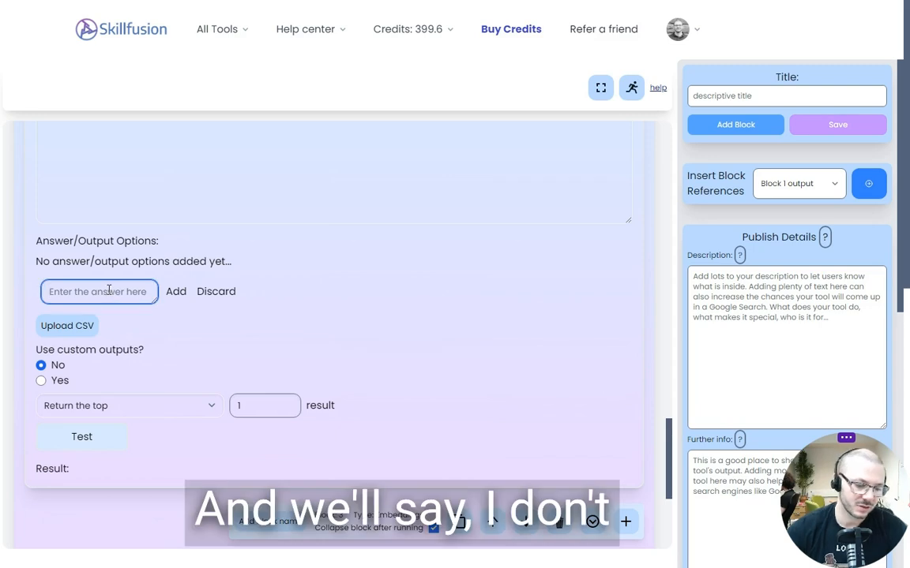
{"action": "type", "text": "Burp"}
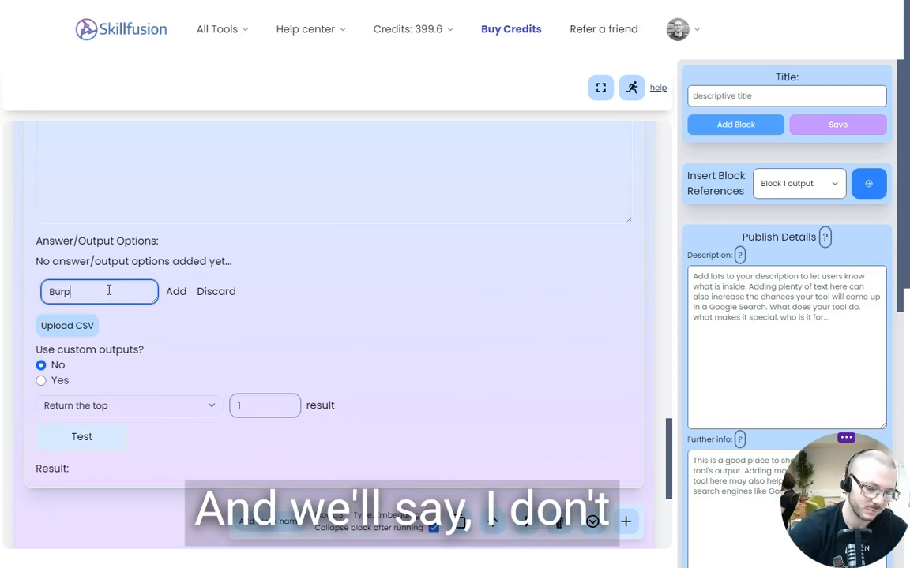
{"action": "type", "text": "ies are"}
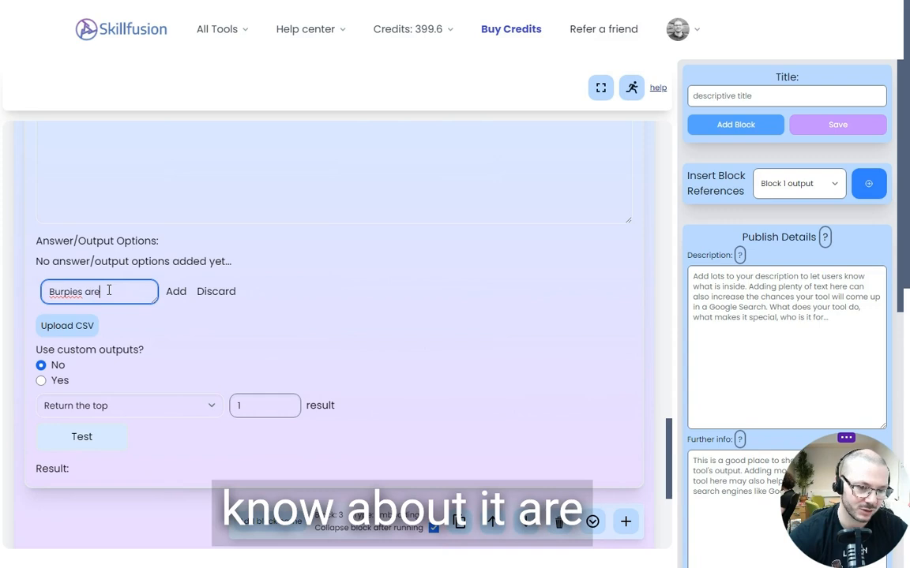
{"action": "type", "text": " terrible "}
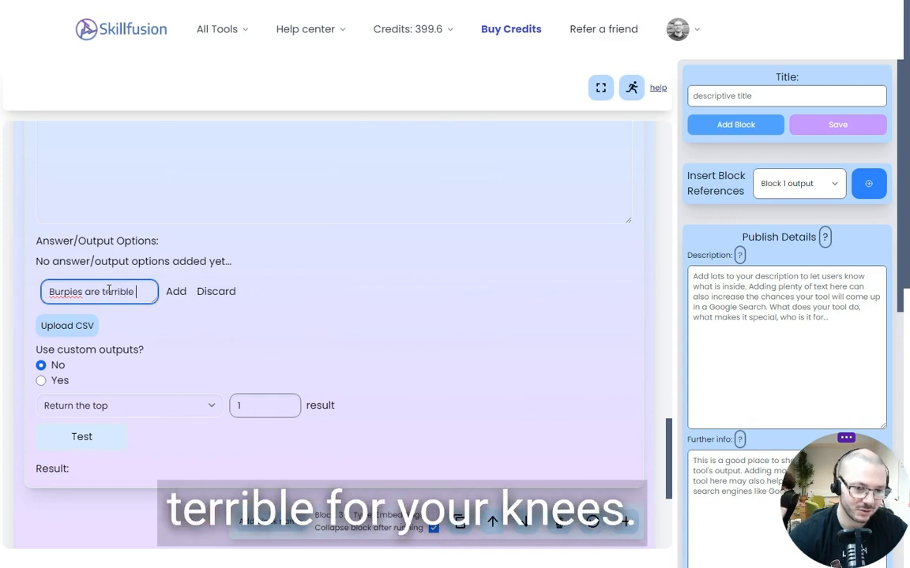
{"action": "type", "text": "for your knees, don"}
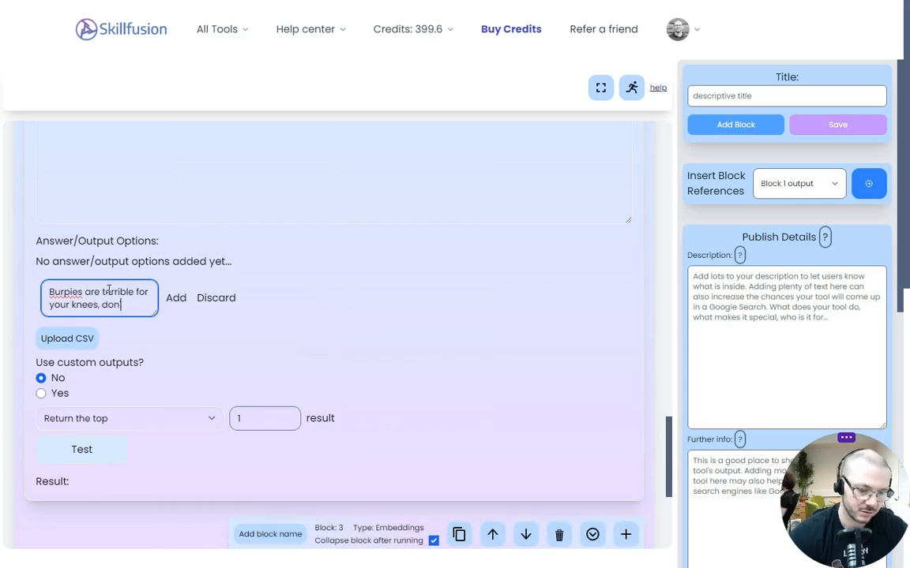
{"action": "type", "text": "'t do them"}
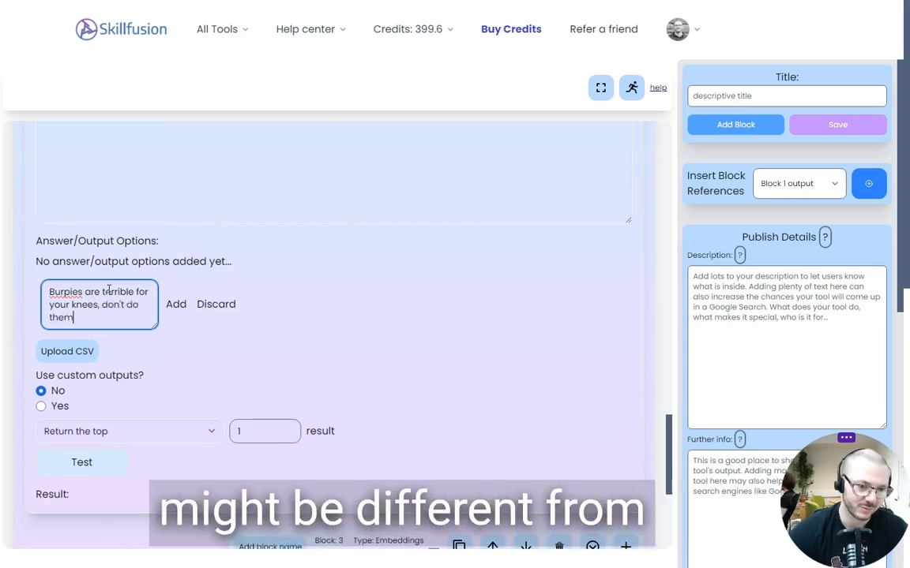
Correct the misspelled word to "Burpees" and add the answer option to the embeddings block
{"action": "right_click", "coordinate": [64, 291]}
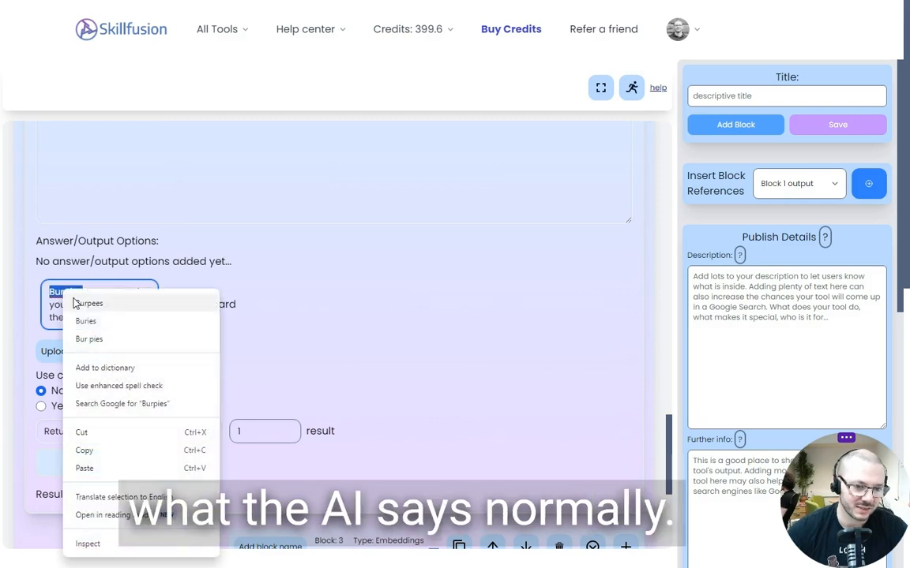
{"action": "left_click", "coordinate": [88, 303]}
{"action": "left_click", "coordinate": [176, 305]}
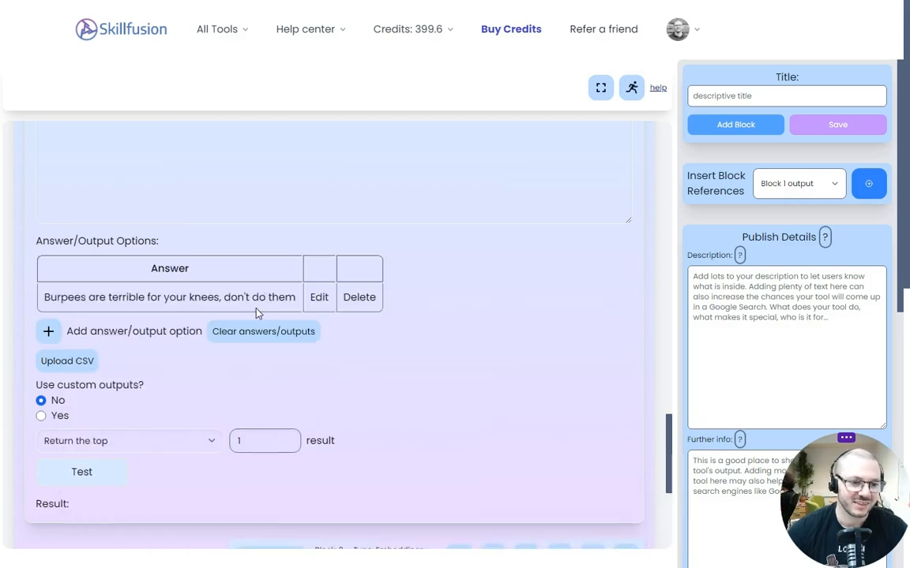
{"action": "scroll", "coordinate": [153, 322], "scroll_direction": "up", "scroll_amount": 3}
{"action": "scroll", "coordinate": [99, 296], "scroll_direction": "down", "scroll_amount": 3}
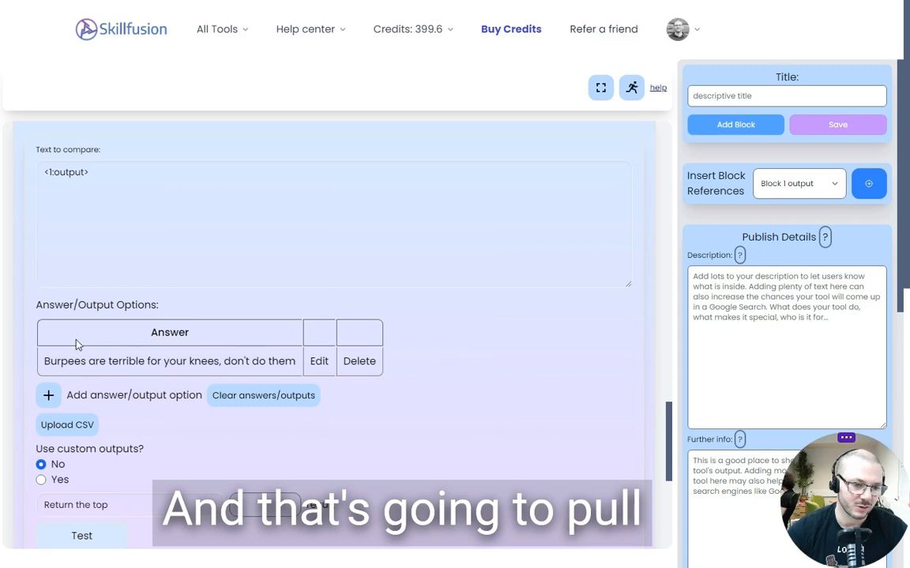
{"action": "left_click_drag", "start_coordinate": [45, 361], "coordinate": [298, 365]}
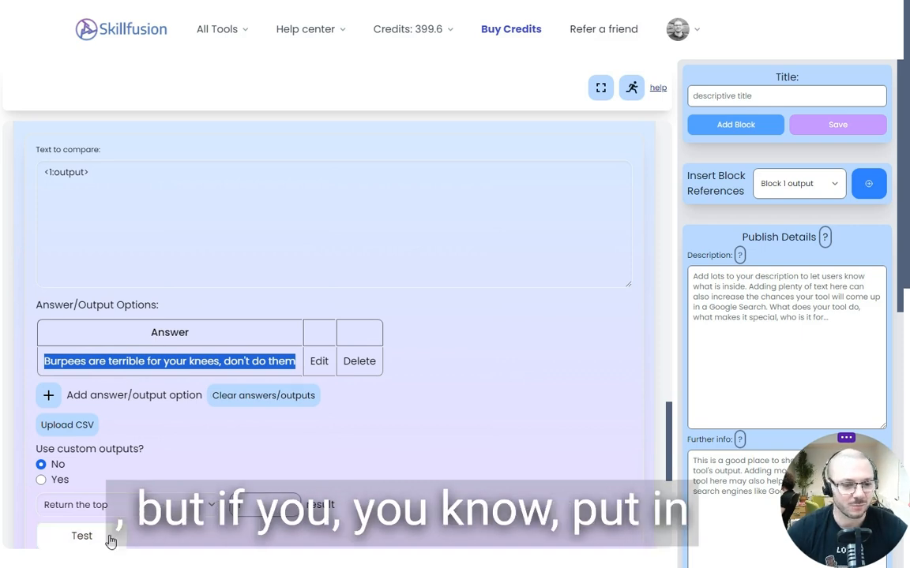
{"action": "left_click", "coordinate": [79, 361]}
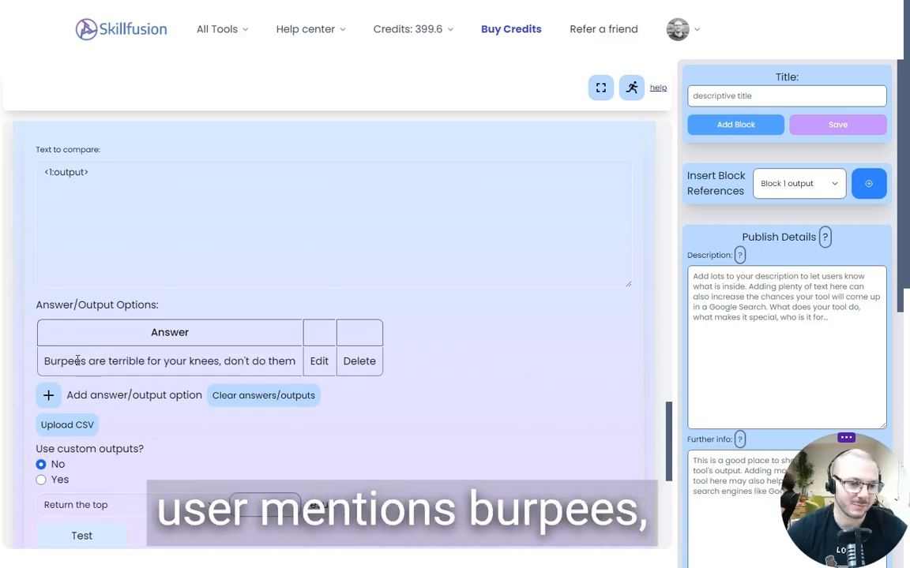
Send the message "hi" in the Block 1 chat so the embeddings block has text to compare
{"action": "scroll", "coordinate": [113, 402], "scroll_direction": "up", "scroll_amount": 5}
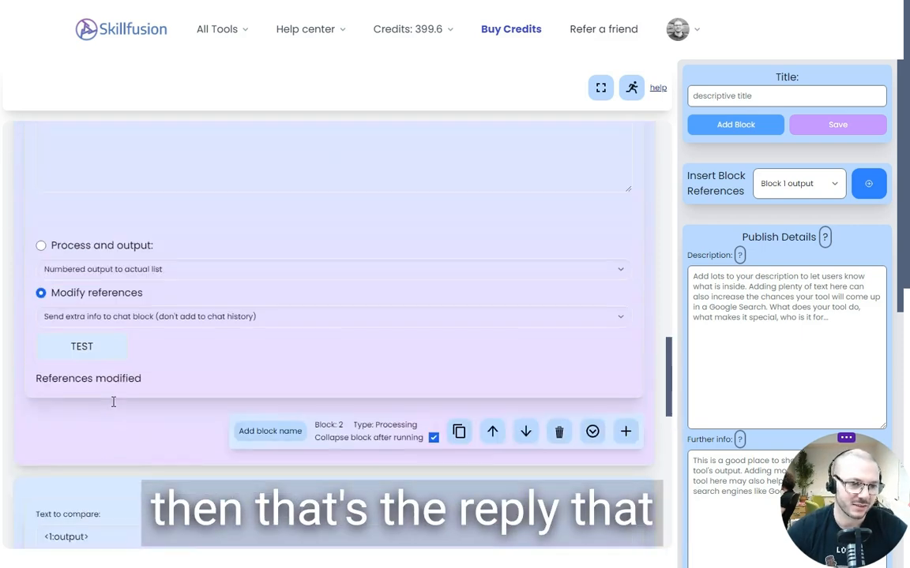
{"action": "scroll", "coordinate": [102, 361], "scroll_direction": "down", "scroll_amount": 10}
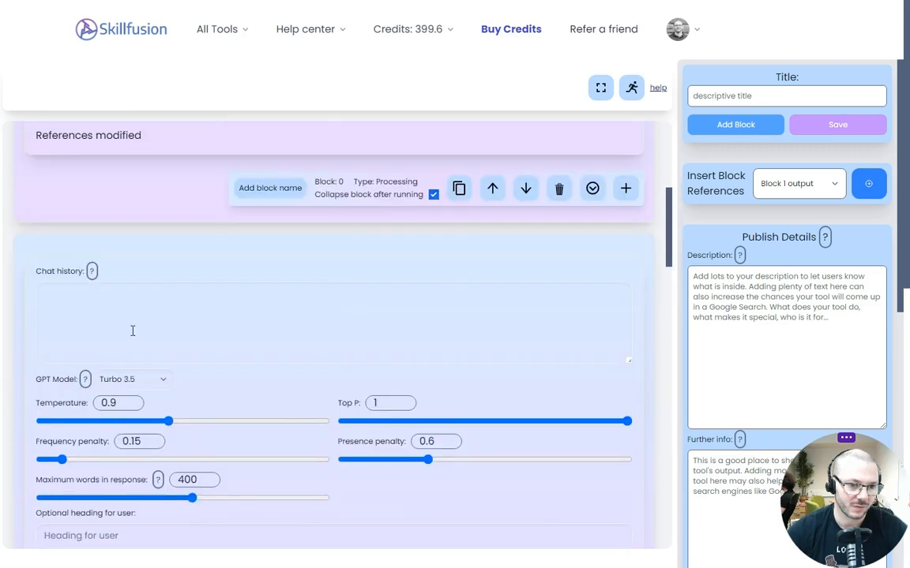
{"action": "scroll", "coordinate": [133, 331], "scroll_direction": "down", "scroll_amount": 3}
{"action": "left_click", "coordinate": [94, 384]}
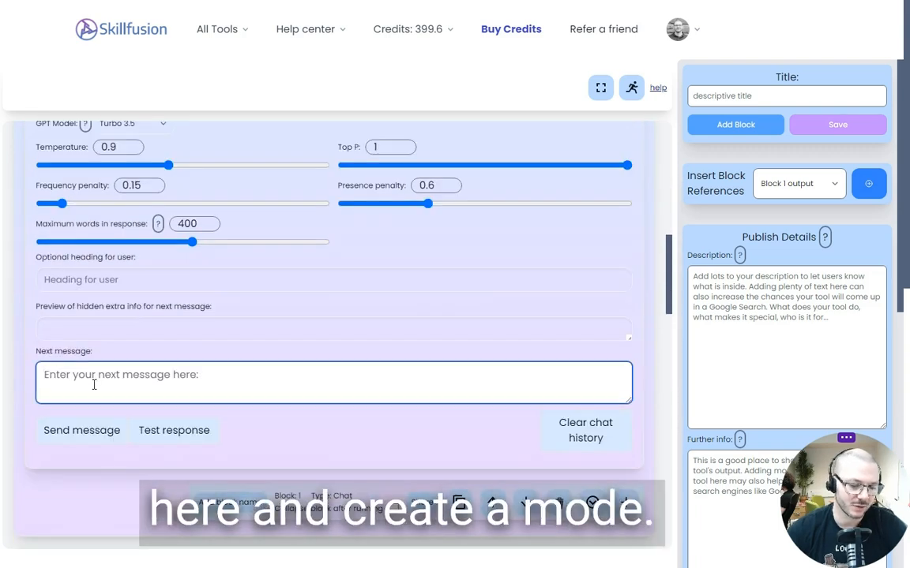
{"action": "type", "text": "hi"}
{"action": "left_click", "coordinate": [101, 434]}
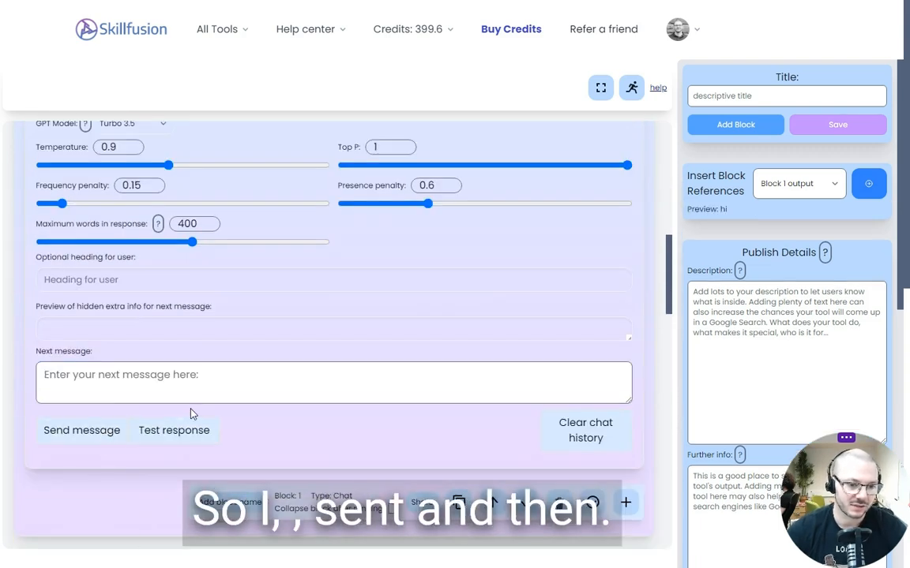
Test the Block 3 embeddings against the sent chat message and check the returned result
{"action": "scroll", "coordinate": [166, 396], "scroll_direction": "down", "scroll_amount": 10}
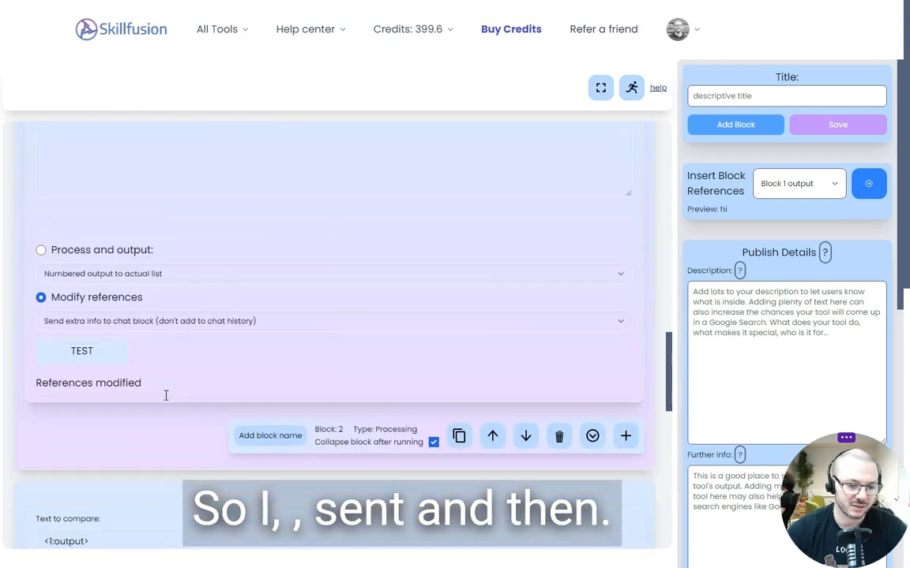
{"action": "scroll", "coordinate": [166, 396], "scroll_direction": "down", "scroll_amount": 3}
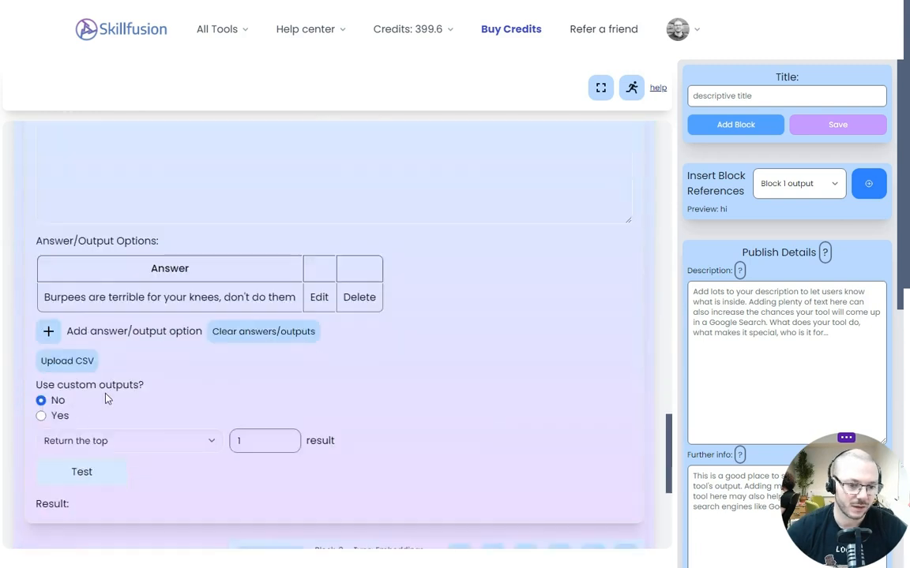
{"action": "left_click", "coordinate": [71, 471]}
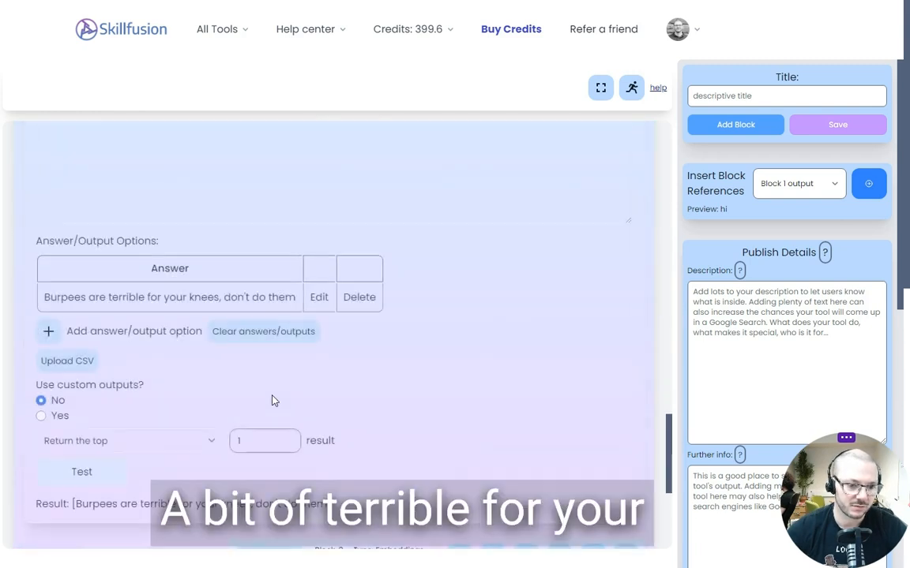
{"action": "scroll", "coordinate": [244, 355], "scroll_direction": "down", "scroll_amount": 2}
{"action": "left_click_drag", "start_coordinate": [329, 376], "coordinate": [118, 398]}
{"action": "left_click", "coordinate": [117, 399]}
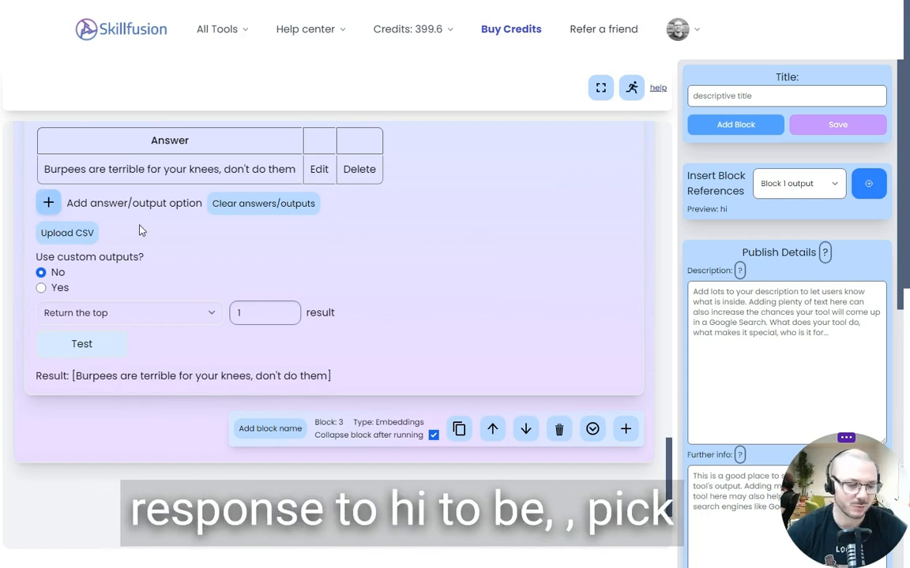
Add a processing block after the embeddings block
{"action": "left_click", "coordinate": [625, 428]}
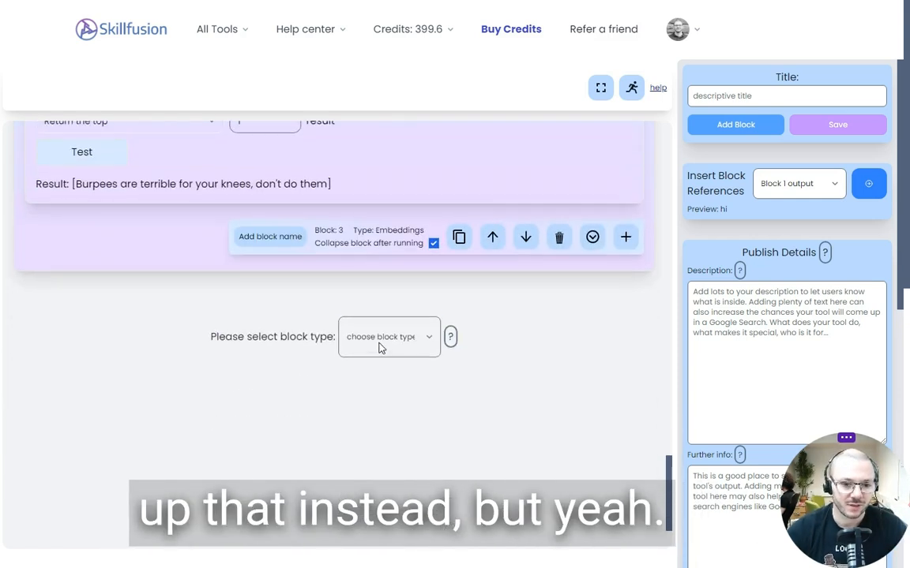
{"action": "left_click", "coordinate": [380, 348]}
{"action": "left_click", "coordinate": [360, 422]}
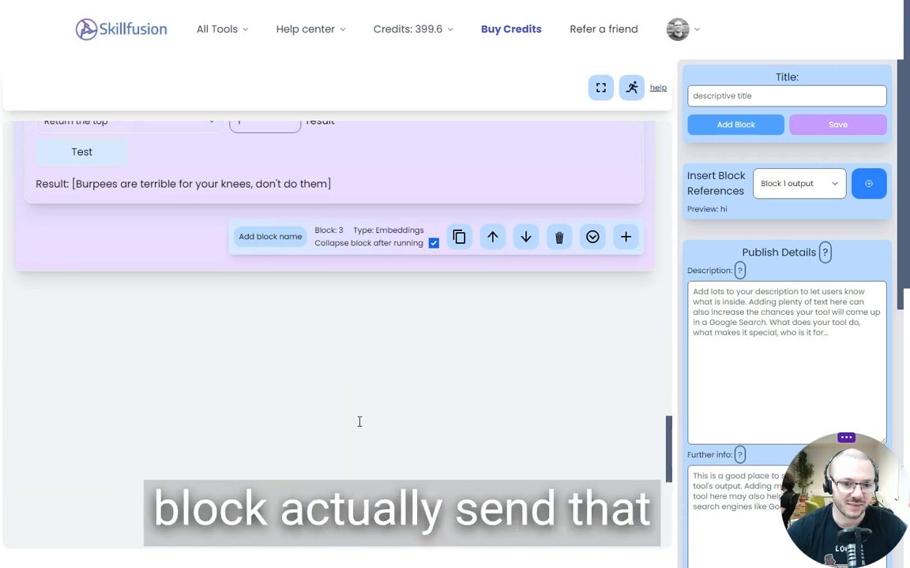
Set the new block to modify references with "Send extra info to chat block (don't add to chat history)" and place the cursor inside its [System: ] input
{"action": "left_click", "coordinate": [120, 281]}
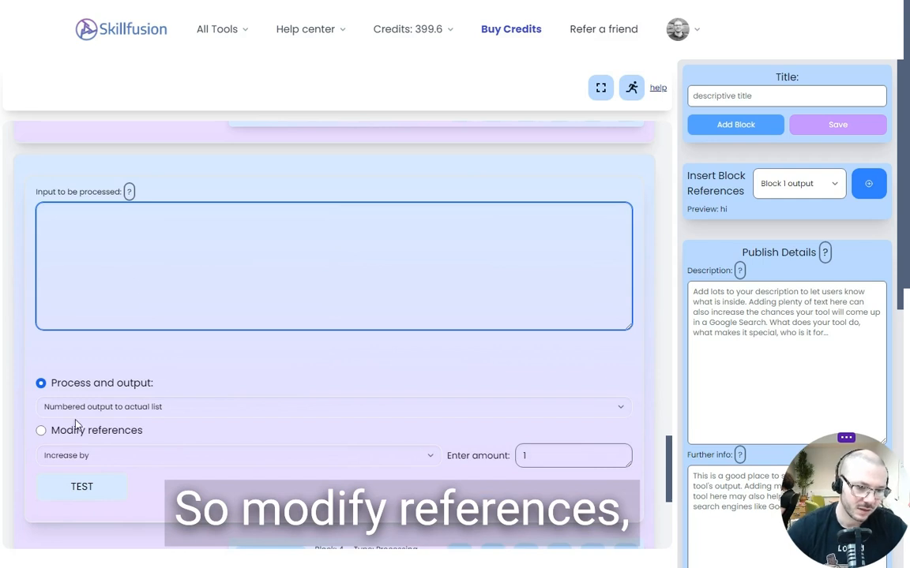
{"action": "left_click", "coordinate": [42, 430]}
{"action": "left_click", "coordinate": [93, 456]}
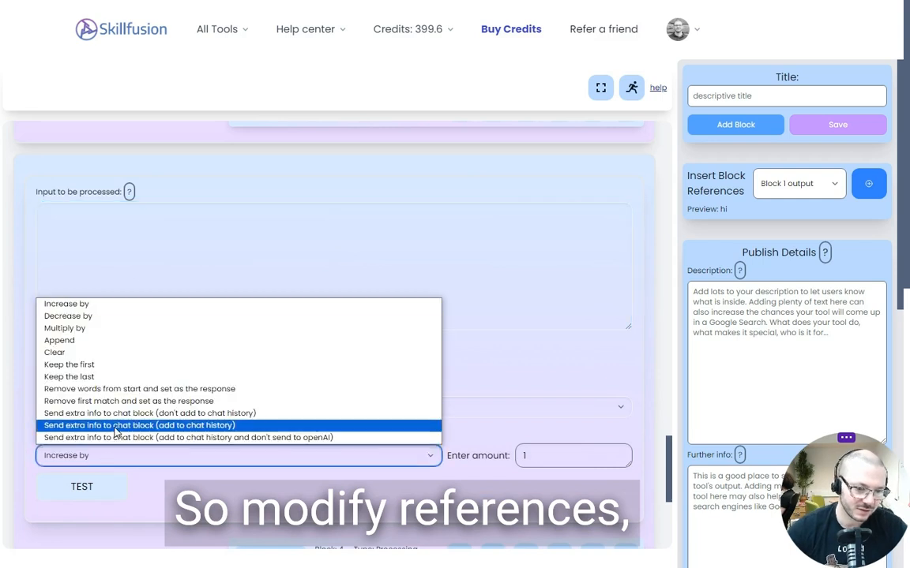
{"action": "left_click", "coordinate": [200, 416]}
{"action": "scroll", "coordinate": [200, 146], "scroll_direction": "up", "scroll_amount": 1}
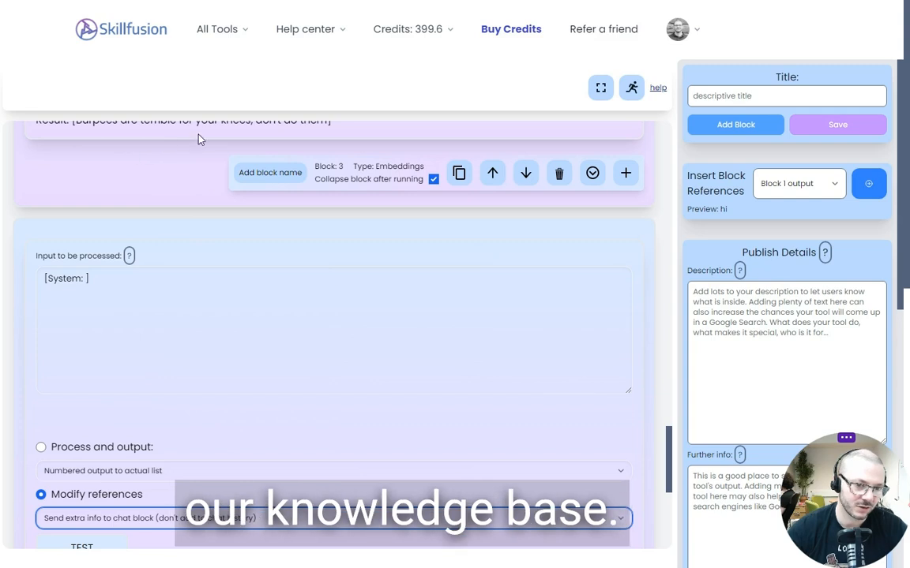
{"action": "left_click", "coordinate": [276, 365]}
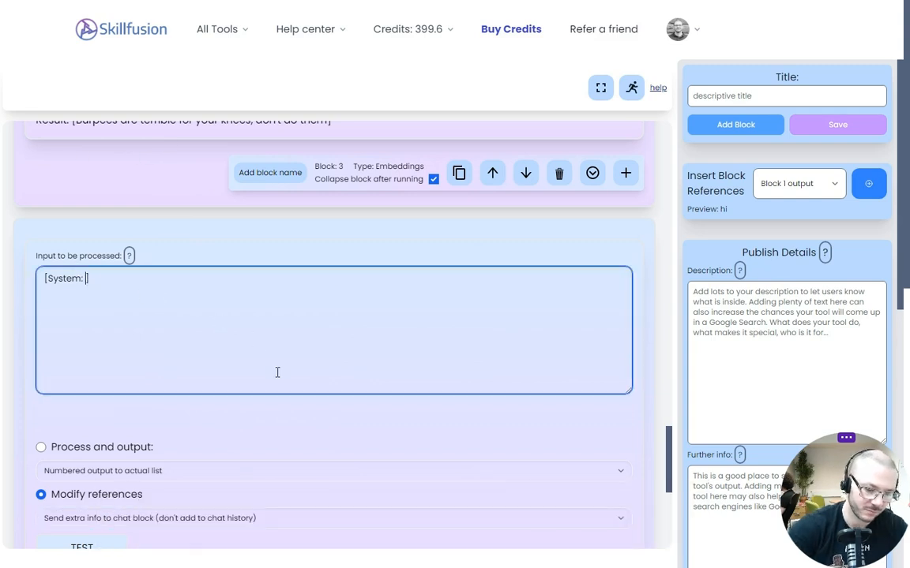
{"action": "type", "text": "@"}
{"action": "type", "text": "blo"}
{"action": "key", "text": "BackSpace"}
{"action": "key", "text": "BackSpace"}
{"action": "key", "text": "BackSpace"}
{"action": "key", "text": "BackSpace"}
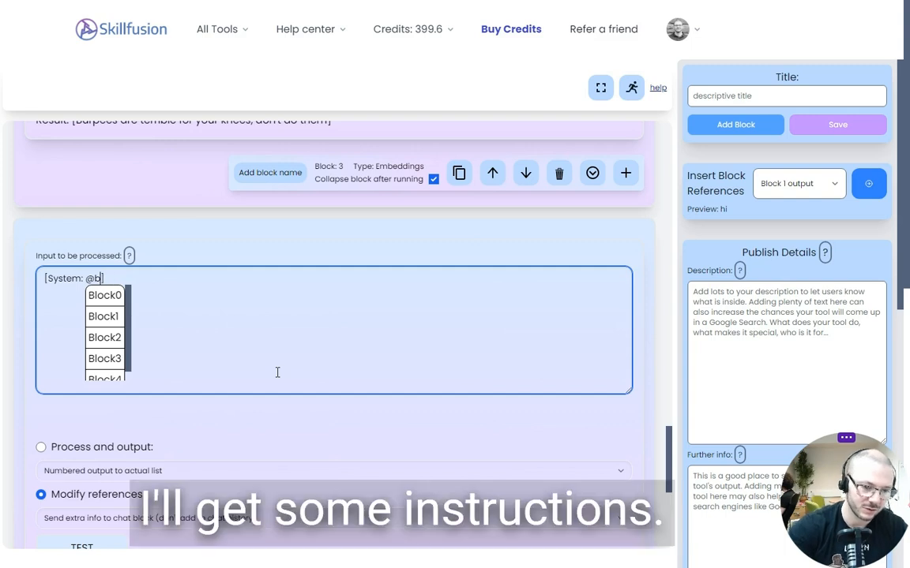
{"action": "type", "text": "use this in you"}
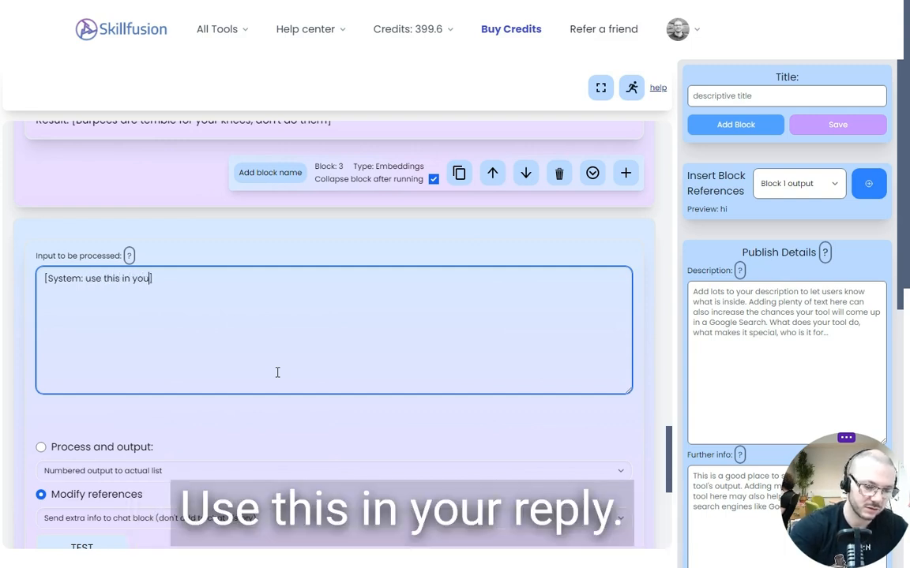
{"action": "type", "text": "r reply to the "}
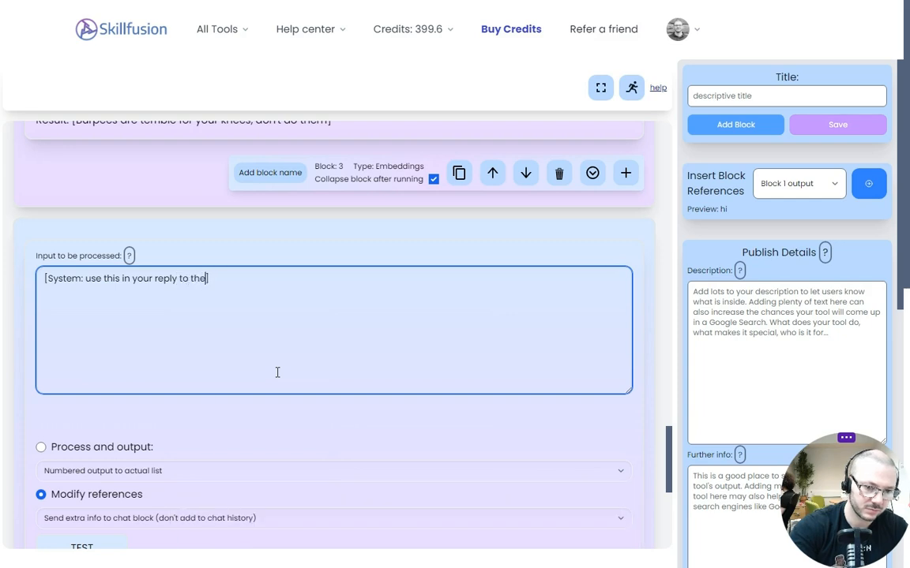
{"action": "type", "text": "latest"}
{"action": "type", "text": "estion"}
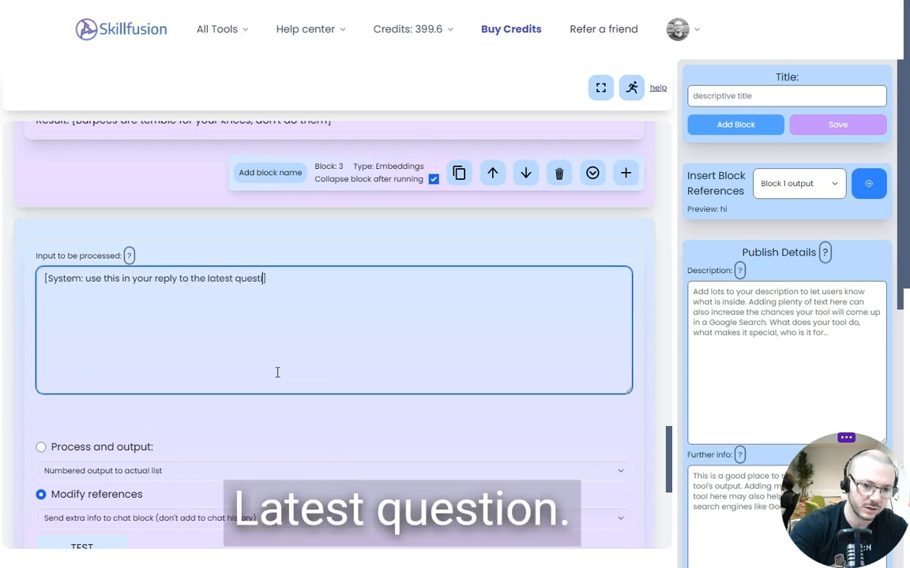
{"action": "key", "text": "Return"}
{"action": "key", "text": "Return"}
{"action": "type", "text": "@b"}
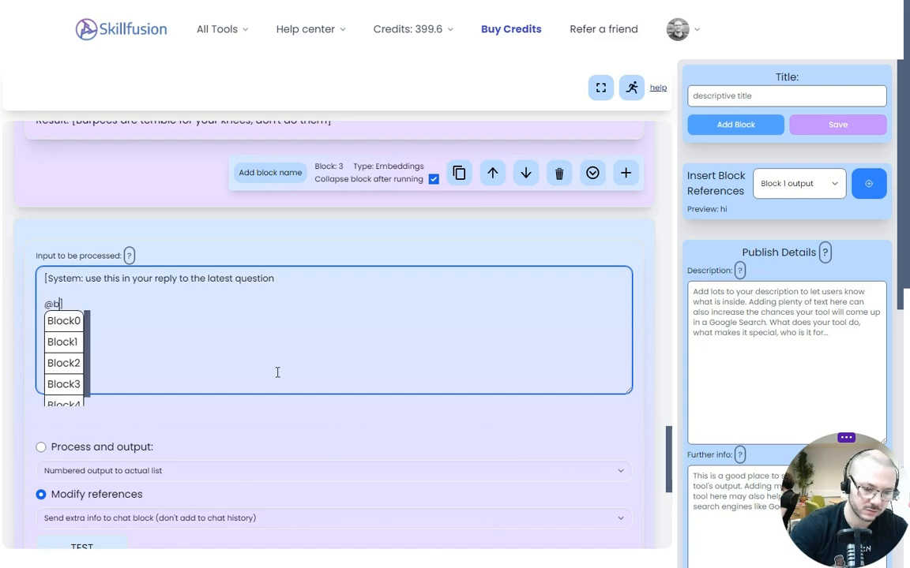
{"action": "left_click", "coordinate": [72, 388]}
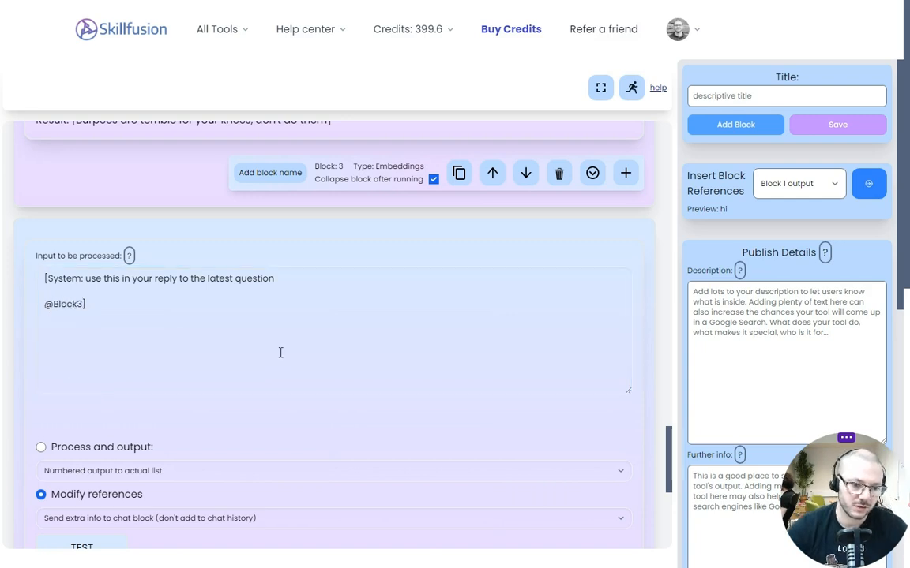
{"action": "scroll", "coordinate": [277, 352], "scroll_direction": "down", "scroll_amount": 2}
{"action": "left_click", "coordinate": [85, 423]}
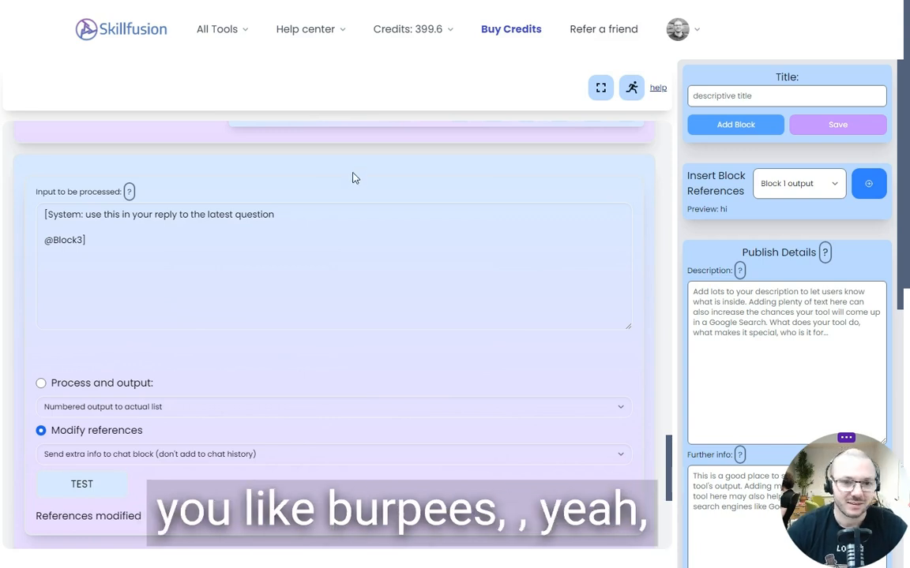
{"action": "scroll", "coordinate": [353, 174], "scroll_direction": "down", "scroll_amount": 2}
{"action": "scroll", "coordinate": [335, 233], "scroll_direction": "up", "scroll_amount": 4}
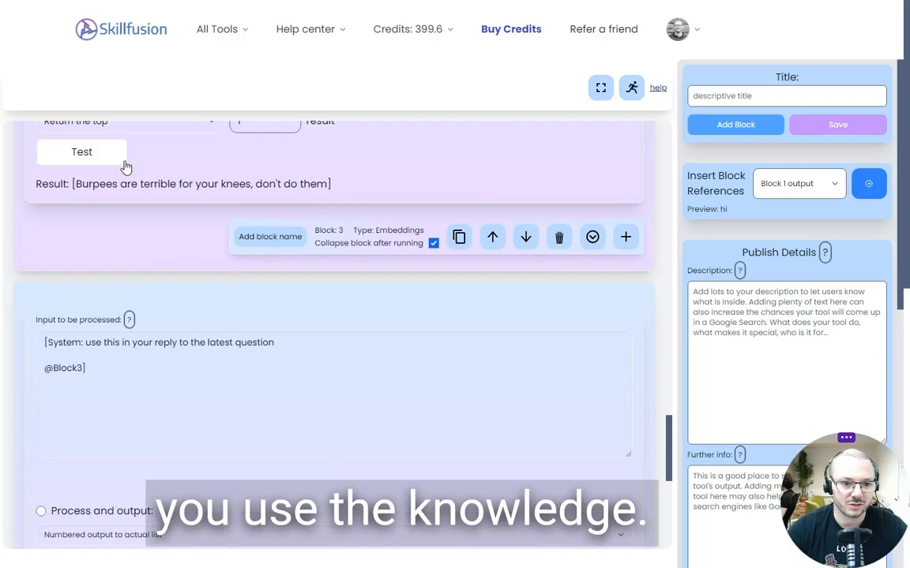
{"action": "scroll", "coordinate": [182, 236], "scroll_direction": "up", "scroll_amount": 1}
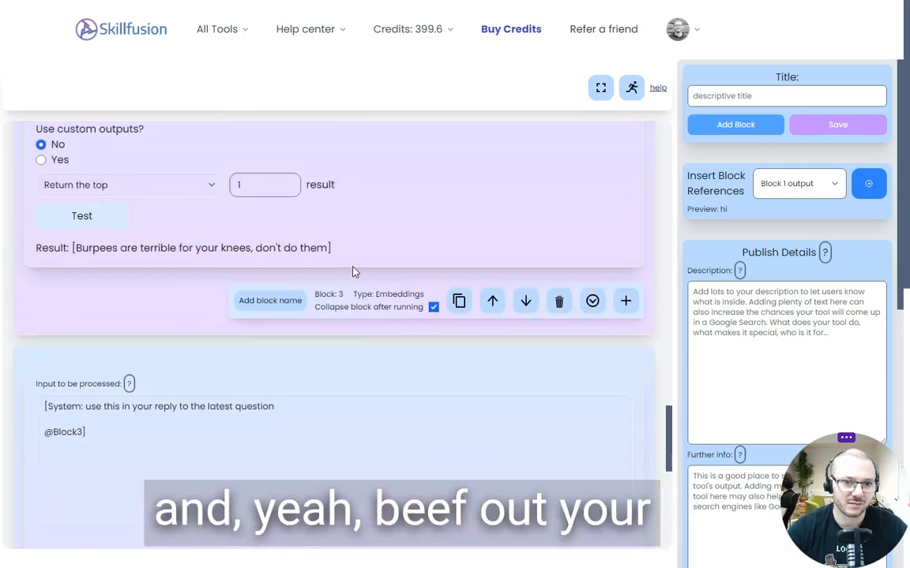
Examine the CBT Therapist Bot's if-else block, comparing its "eview a website for me" condition and branch block numbers with the trigger phrase in the description
{"action": "scroll", "coordinate": [160, 306], "scroll_direction": "down", "scroll_amount": 3}
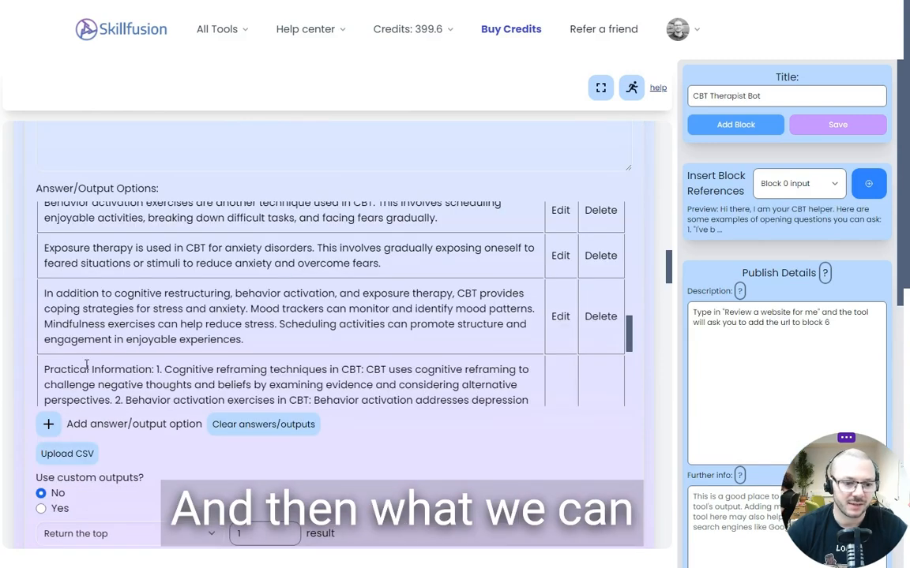
{"action": "scroll", "coordinate": [97, 360], "scroll_direction": "down", "scroll_amount": 5}
{"action": "scroll", "coordinate": [12, 377], "scroll_direction": "down", "scroll_amount": 4}
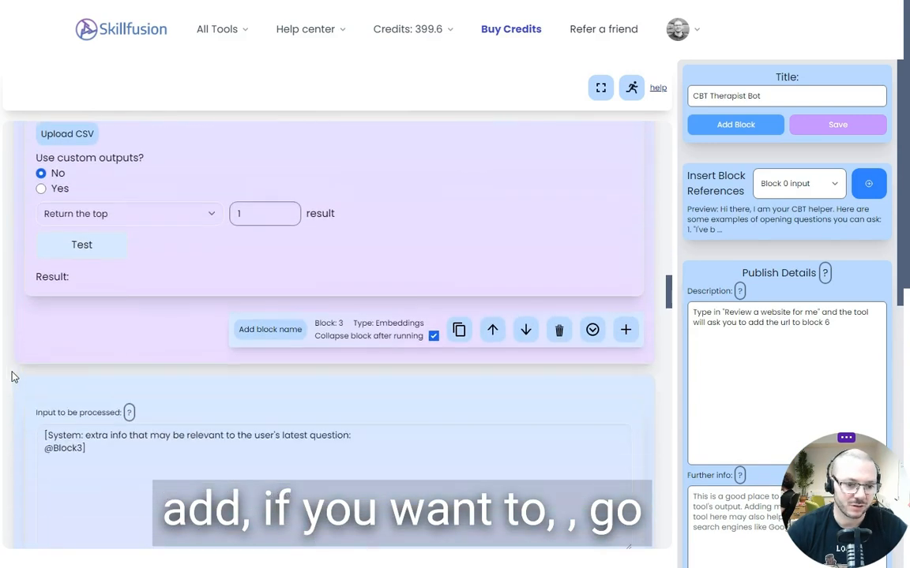
{"action": "scroll", "coordinate": [16, 377], "scroll_direction": "down", "scroll_amount": 8}
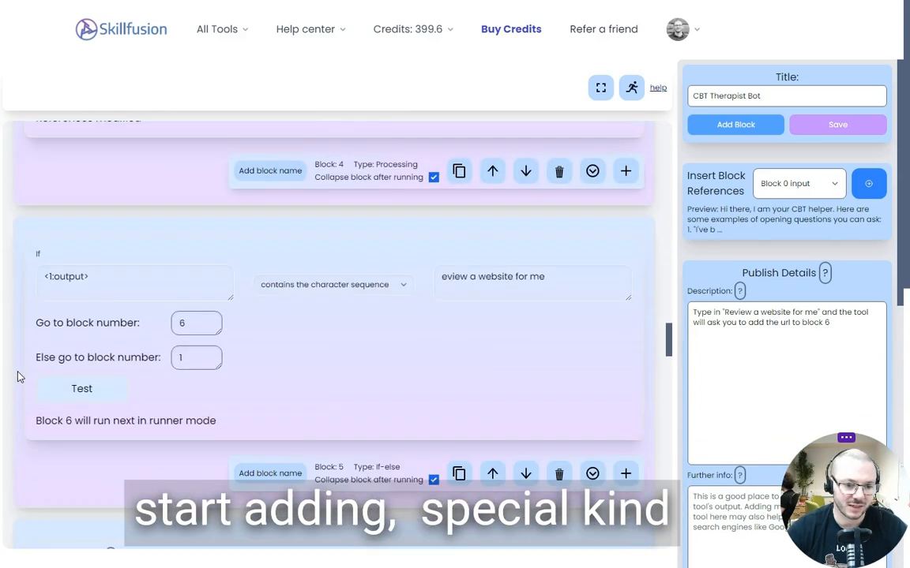
{"action": "scroll", "coordinate": [20, 377], "scroll_direction": "down", "scroll_amount": 1}
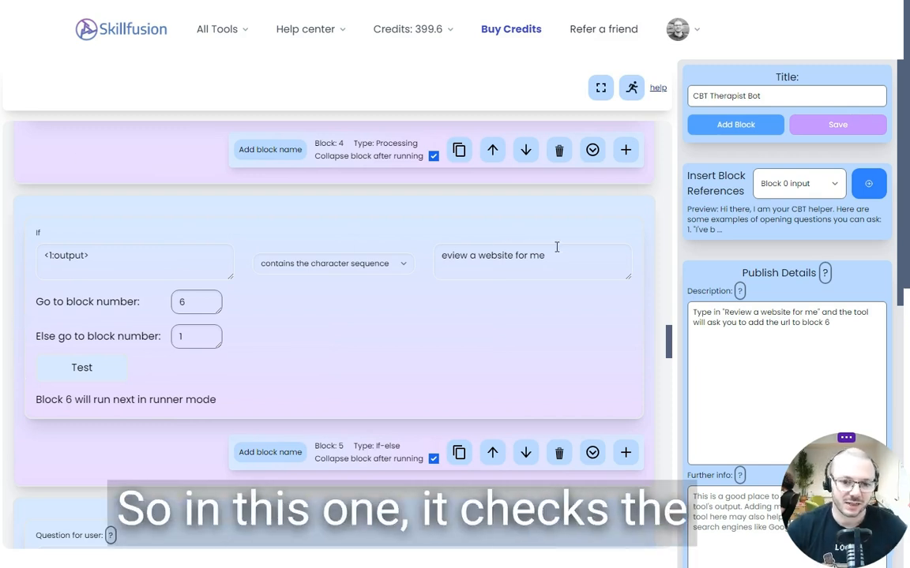
{"action": "left_click_drag", "start_coordinate": [556, 247], "coordinate": [433, 249]}
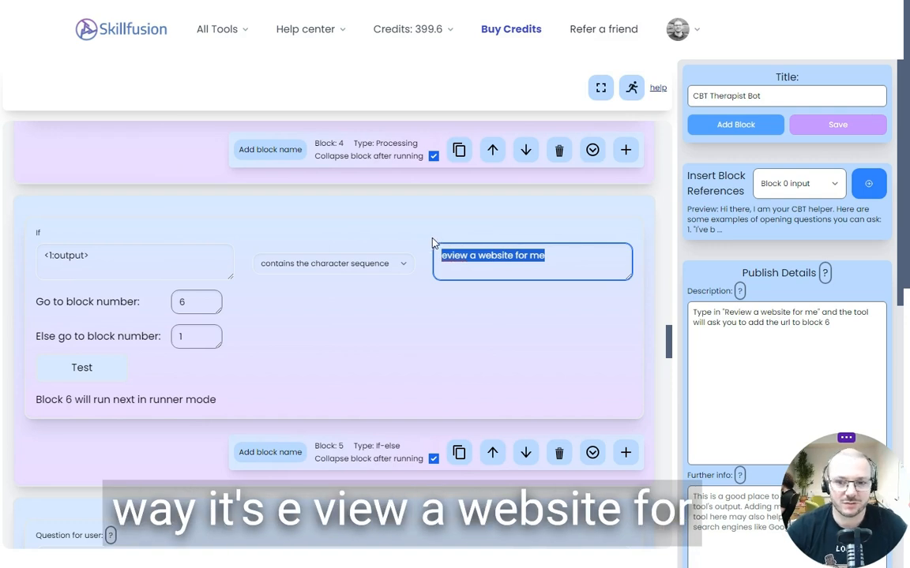
{"action": "left_click_drag", "start_coordinate": [724, 313], "coordinate": [813, 313]}
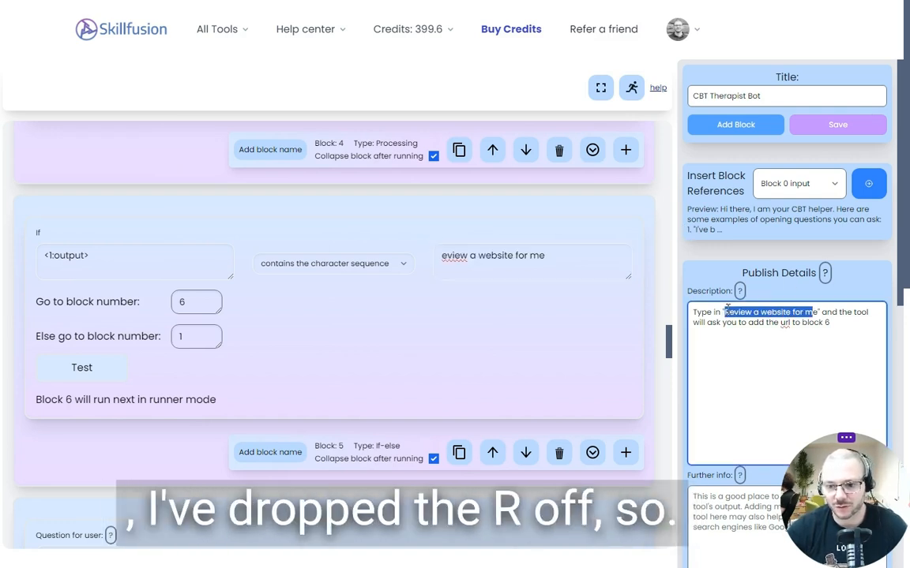
{"action": "left_click", "coordinate": [725, 311]}
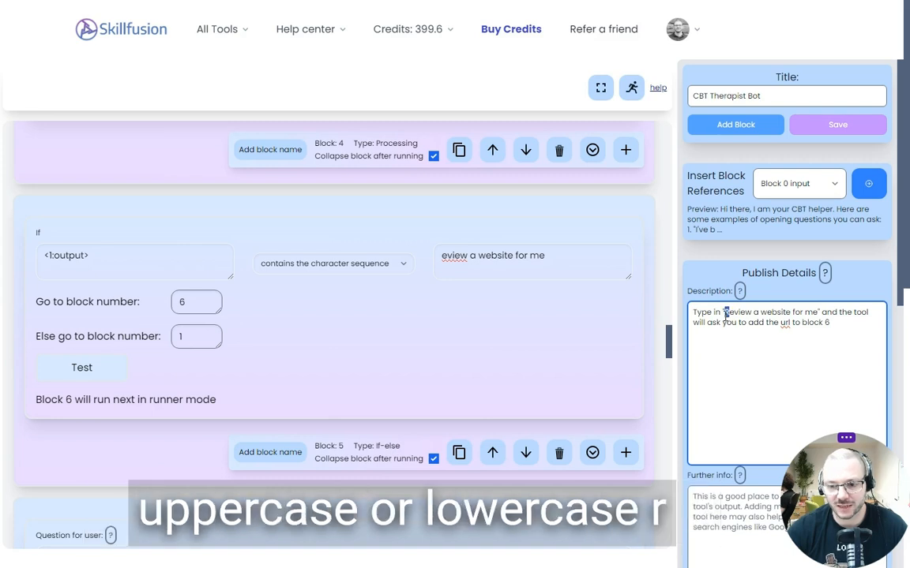
{"action": "left_click_drag", "start_coordinate": [726, 313], "coordinate": [818, 313]}
{"action": "left_click_drag", "start_coordinate": [550, 259], "coordinate": [423, 259]}
{"action": "left_click", "coordinate": [247, 300]}
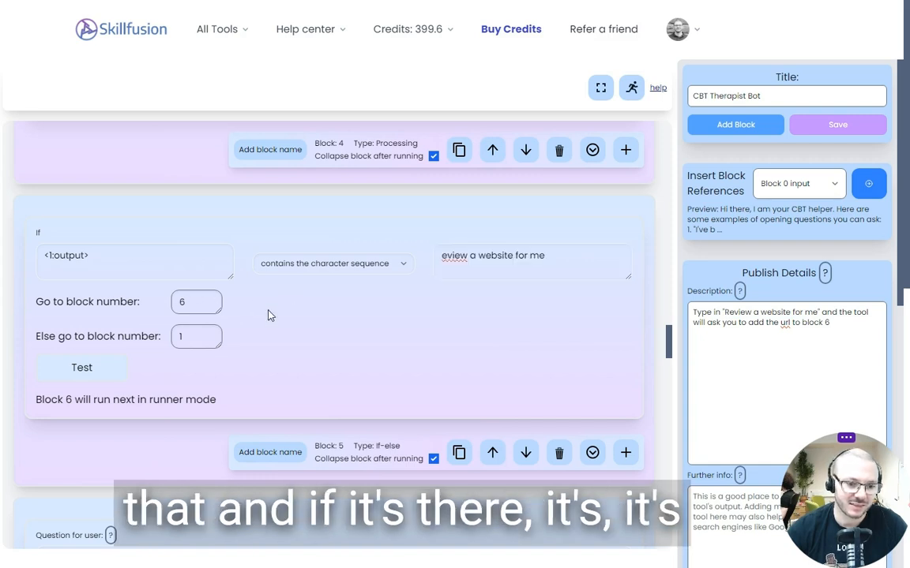
{"action": "scroll", "coordinate": [198, 402], "scroll_direction": "down", "scroll_amount": 2}
{"action": "scroll", "coordinate": [128, 487], "scroll_direction": "up", "scroll_amount": 2}
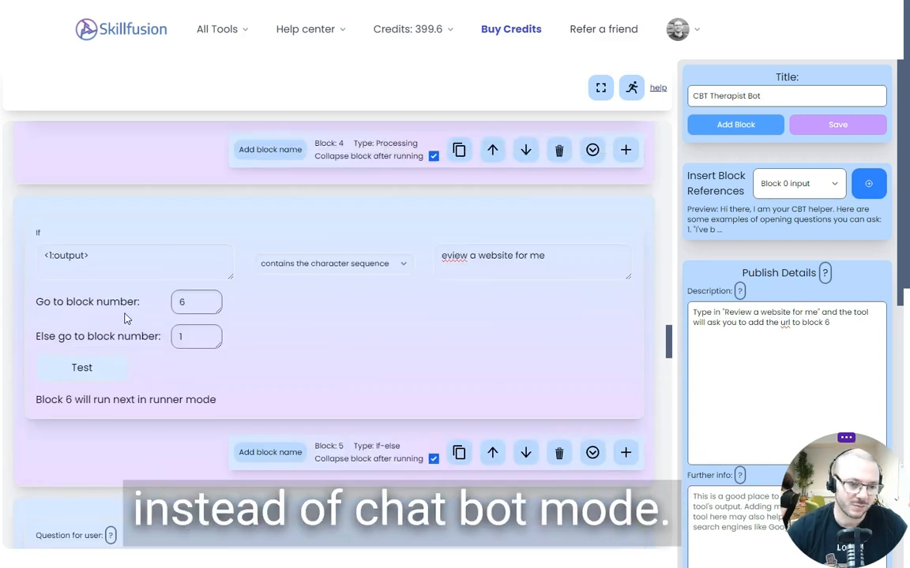
{"action": "left_click", "coordinate": [175, 338]}
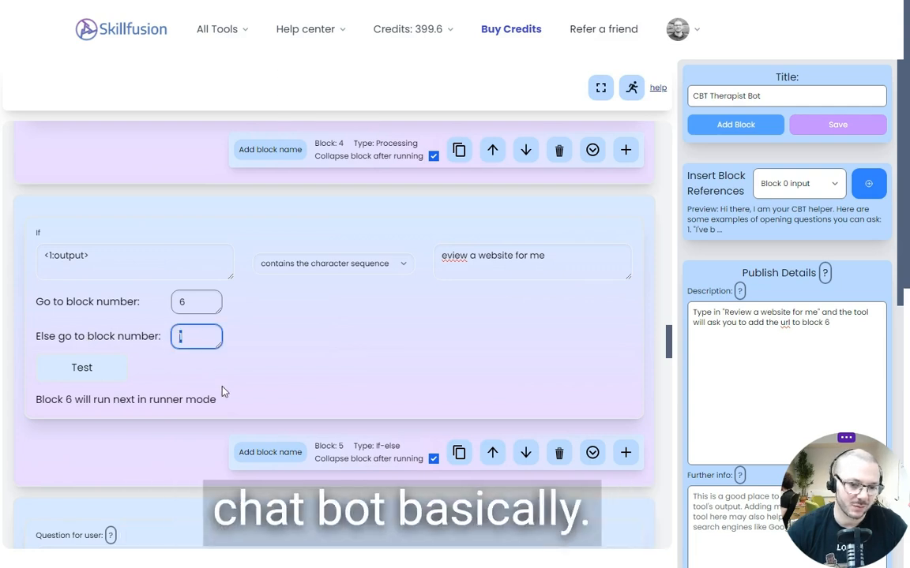
Review the CBT Therapist Bot's user question block that asks for the website to check
{"action": "scroll", "coordinate": [199, 331], "scroll_direction": "down", "scroll_amount": 4}
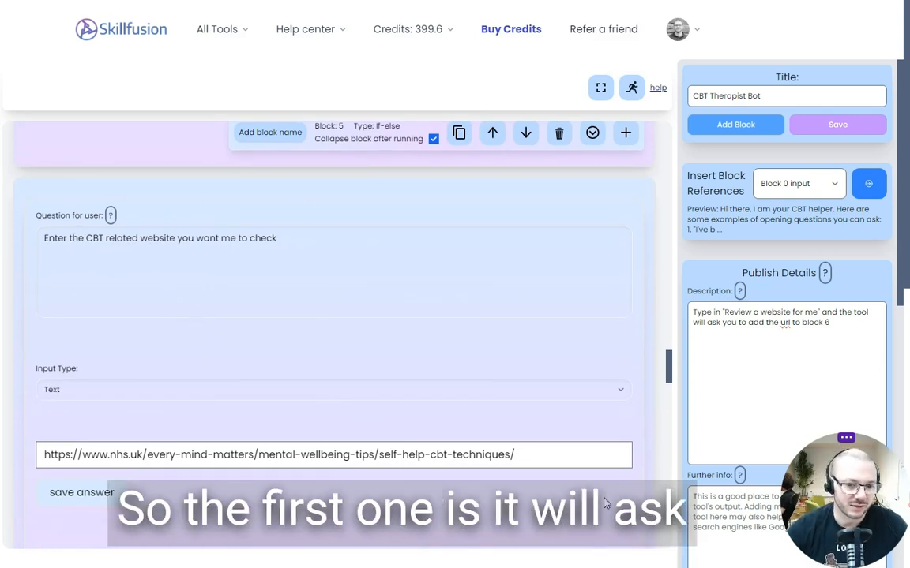
{"action": "scroll", "coordinate": [183, 513], "scroll_direction": "down", "scroll_amount": 1}
{"action": "scroll", "coordinate": [183, 514], "scroll_direction": "down", "scroll_amount": 1}
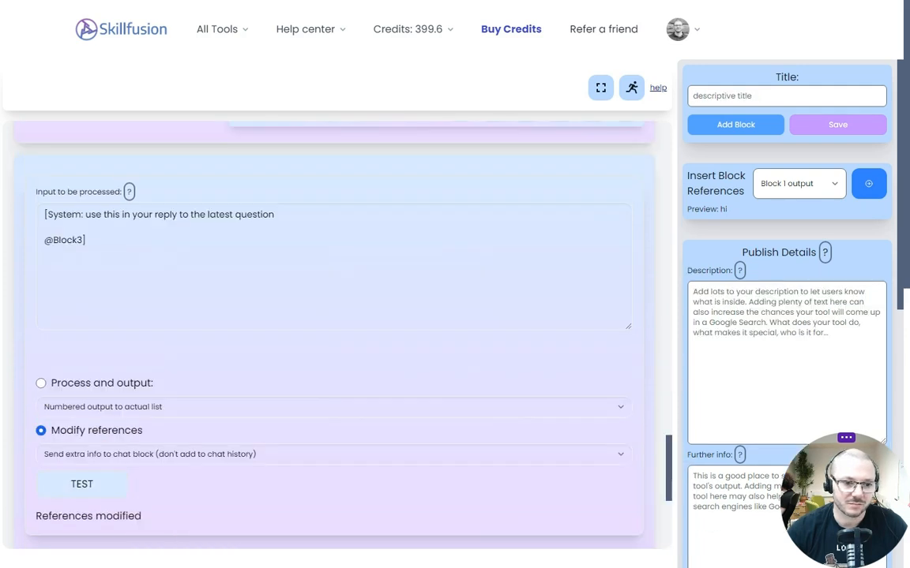
Add a User Question block after the processing block in the fitness chatbot
{"action": "scroll", "coordinate": [544, 286], "scroll_direction": "down", "scroll_amount": 5}
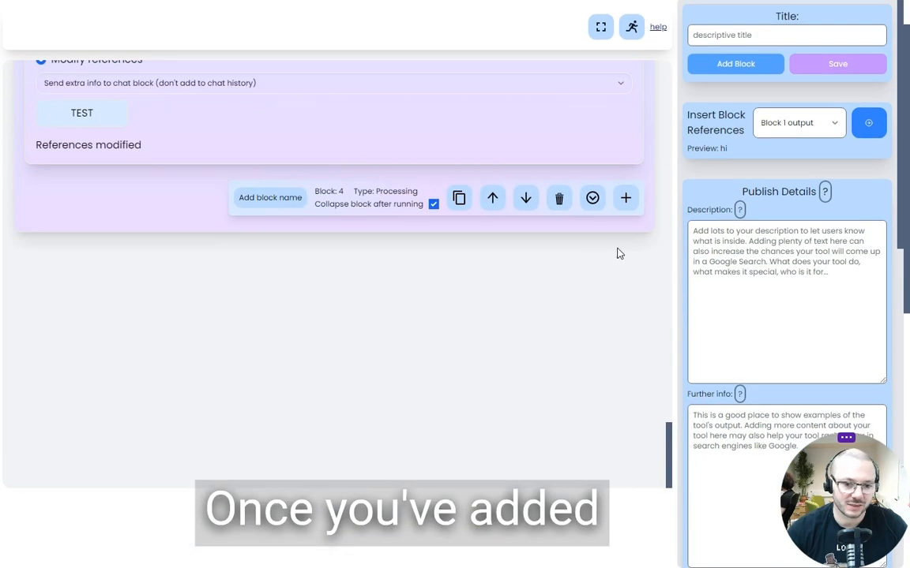
{"action": "left_click", "coordinate": [623, 196]}
{"action": "left_click", "coordinate": [387, 300]}
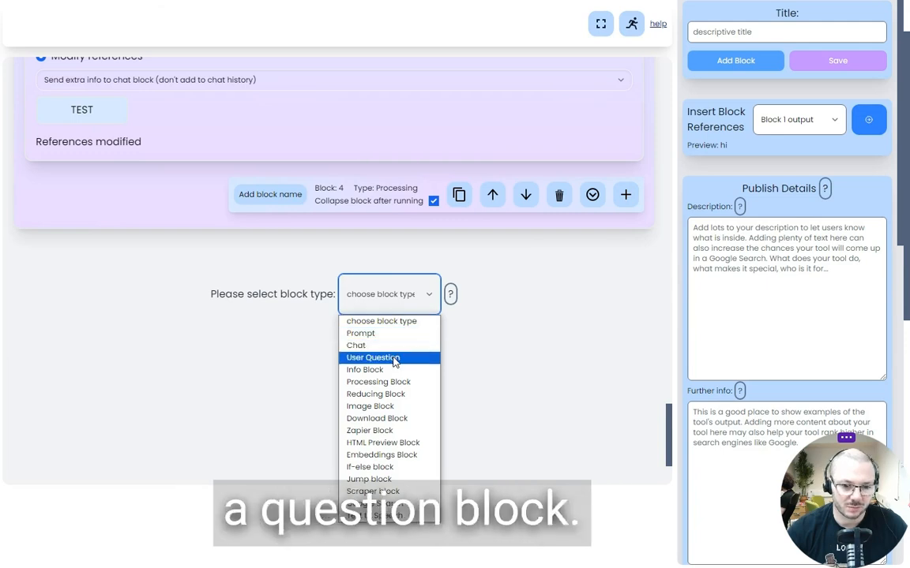
{"action": "left_click", "coordinate": [394, 356]}
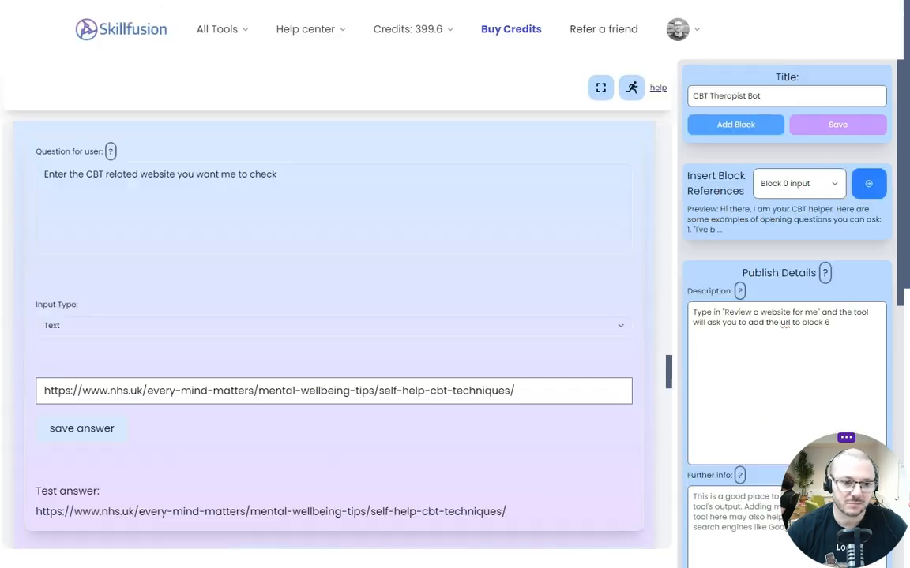
Examine the question text and available input types of the CBT Therapist Bot's user question block, down to the scraper block that follows
{"action": "left_click", "coordinate": [252, 189]}
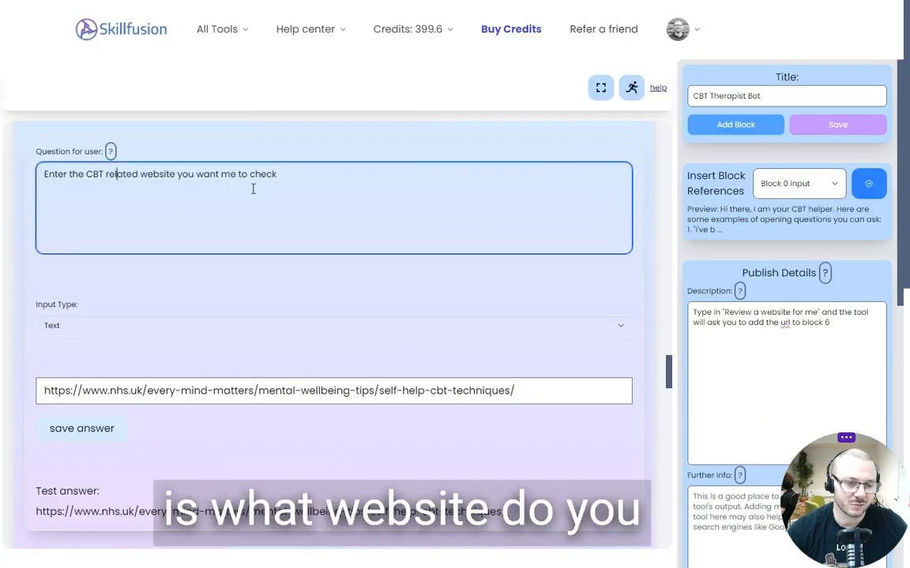
{"action": "key", "text": "ctrl+a"}
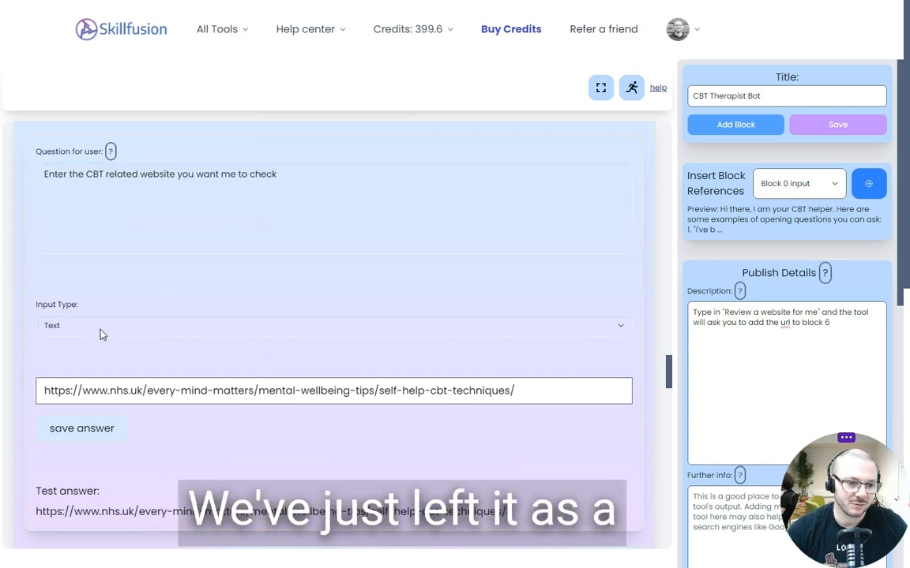
{"action": "left_click", "coordinate": [98, 325]}
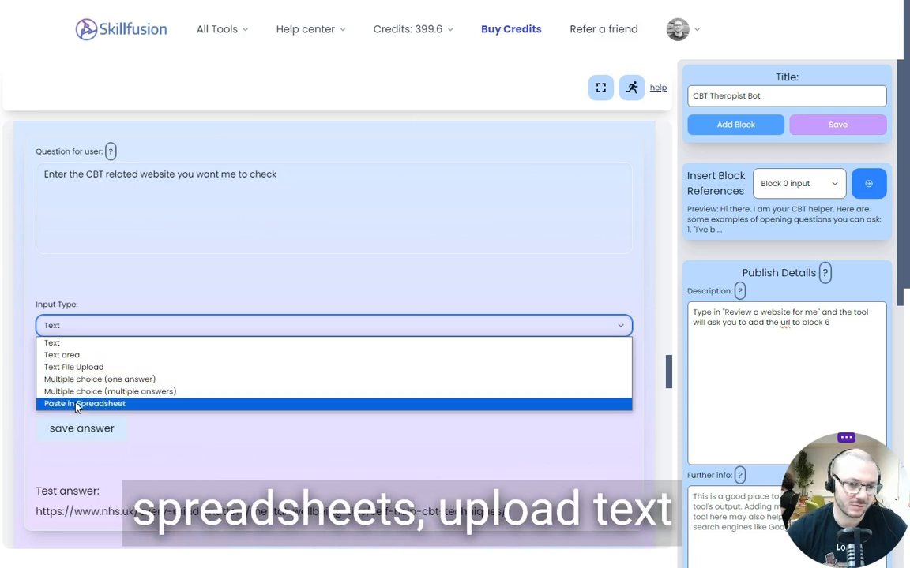
{"action": "left_click", "coordinate": [175, 300]}
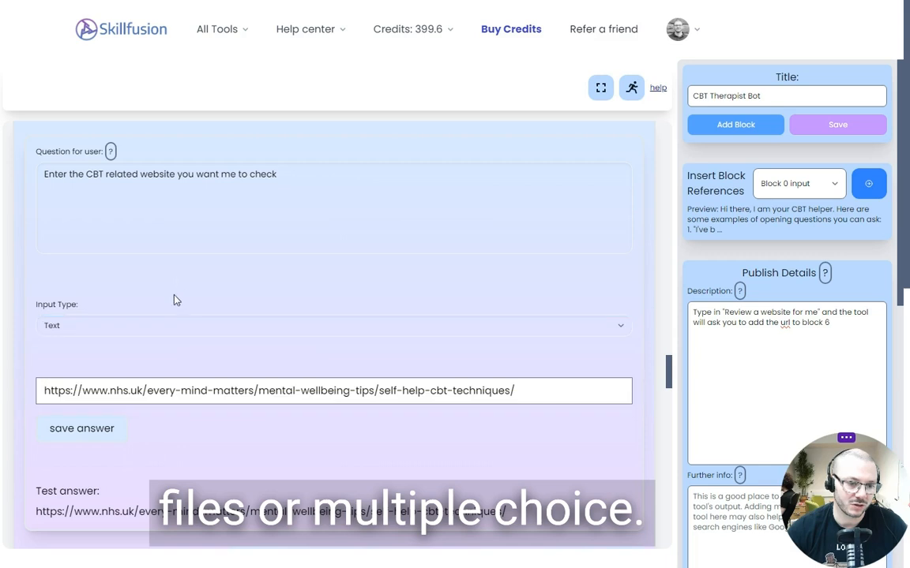
{"action": "scroll", "coordinate": [181, 278], "scroll_direction": "down", "scroll_amount": 6}
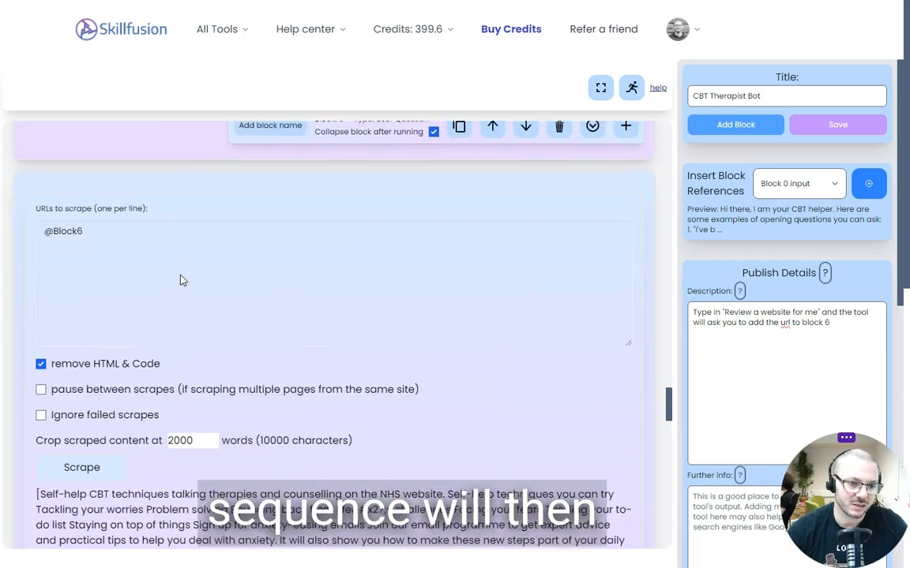
Start adding another block after the fitness chatbot's new user question block and open its block type choices
{"action": "mouse_move", "coordinate": [388, 36]}
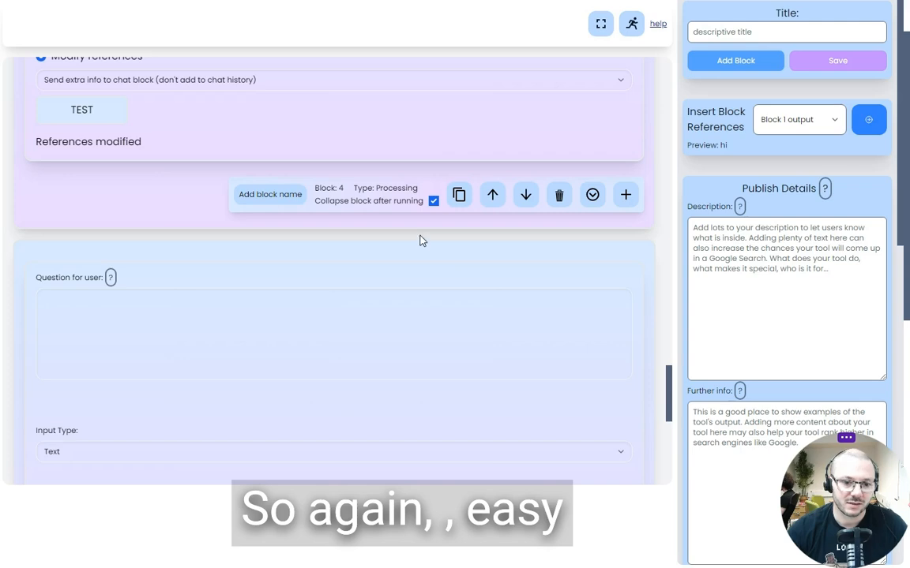
{"action": "scroll", "coordinate": [599, 371], "scroll_direction": "down", "scroll_amount": 5}
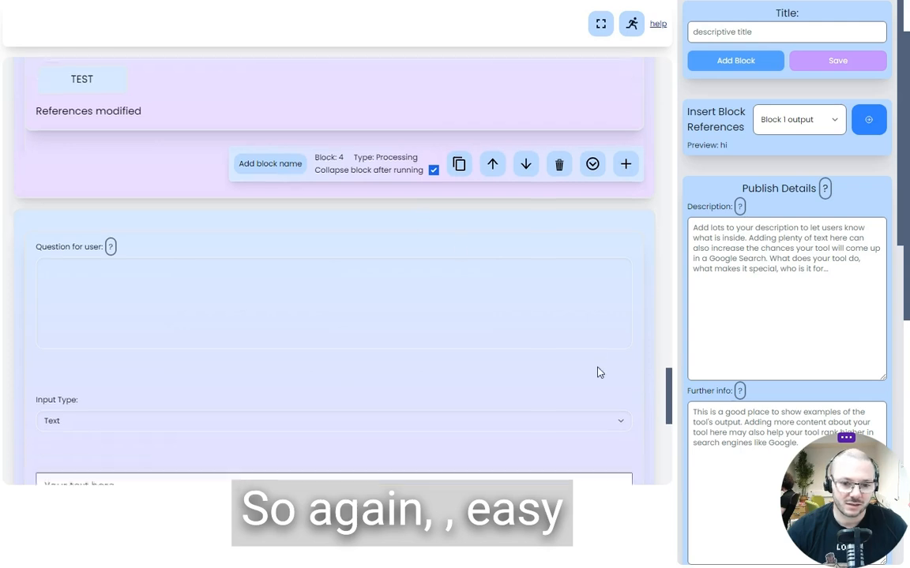
{"action": "left_click", "coordinate": [625, 355]}
{"action": "scroll", "coordinate": [514, 338], "scroll_direction": "down", "scroll_amount": 3}
{"action": "left_click", "coordinate": [401, 278]}
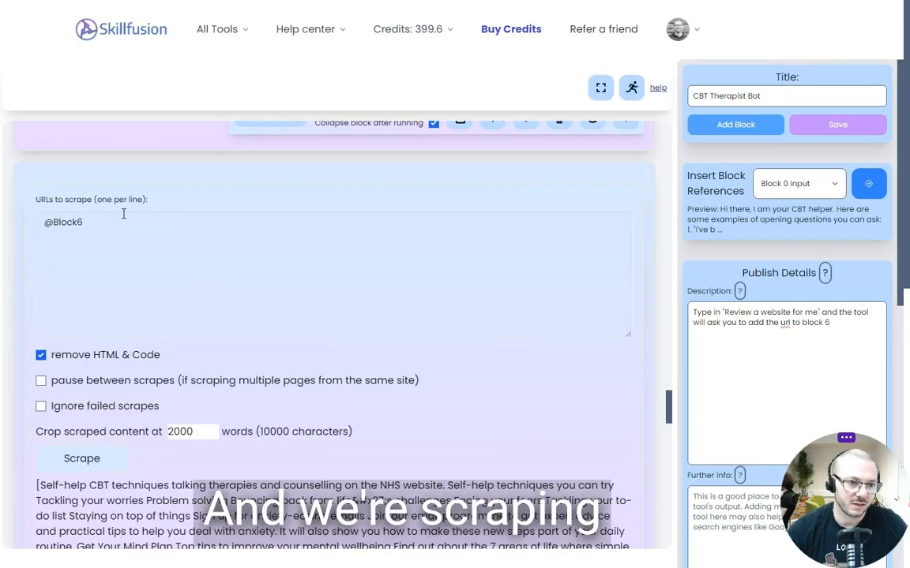
{"action": "left_click_drag", "start_coordinate": [121, 210], "coordinate": [33, 217]}
{"action": "scroll", "coordinate": [152, 195], "scroll_direction": "up", "scroll_amount": 2}
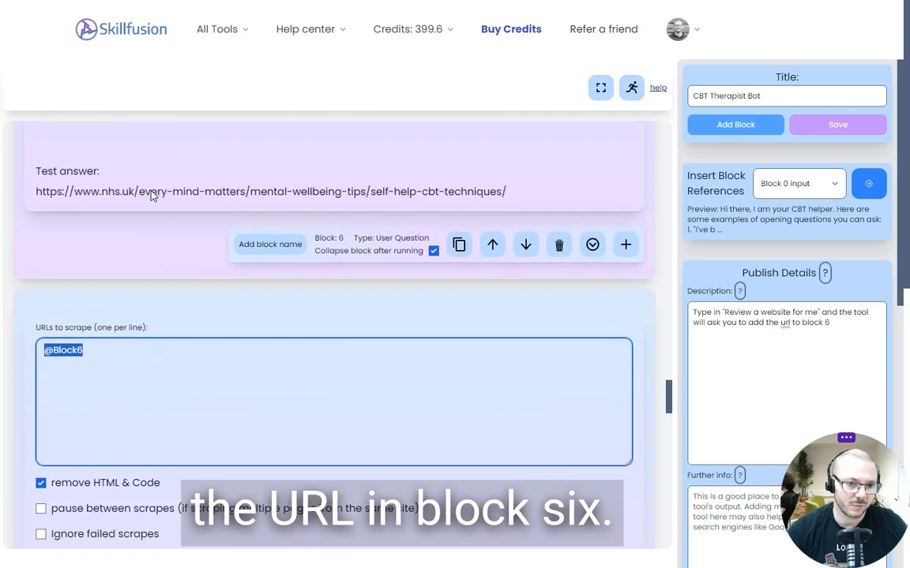
{"action": "left_click", "coordinate": [100, 356]}
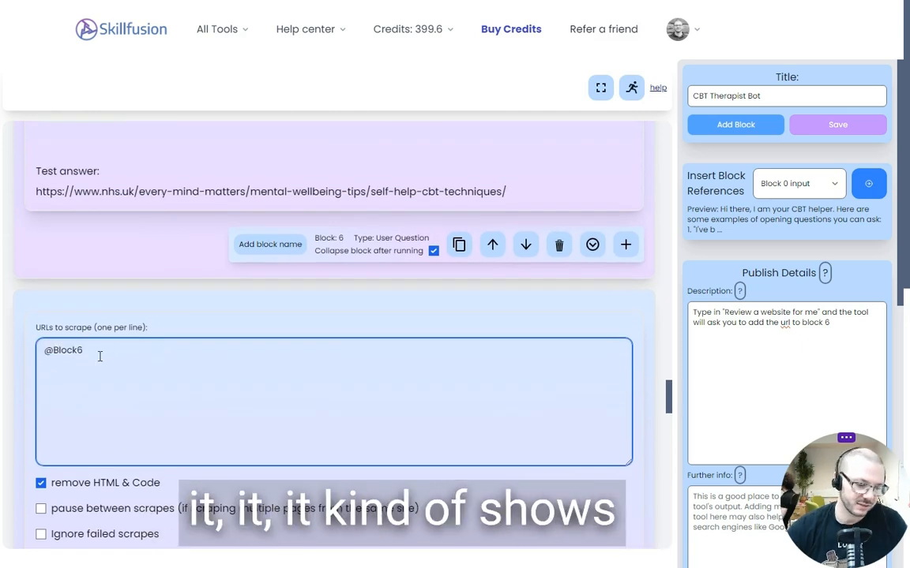
{"action": "key", "text": "ctrl+a"}
{"action": "type", "text": "@"}
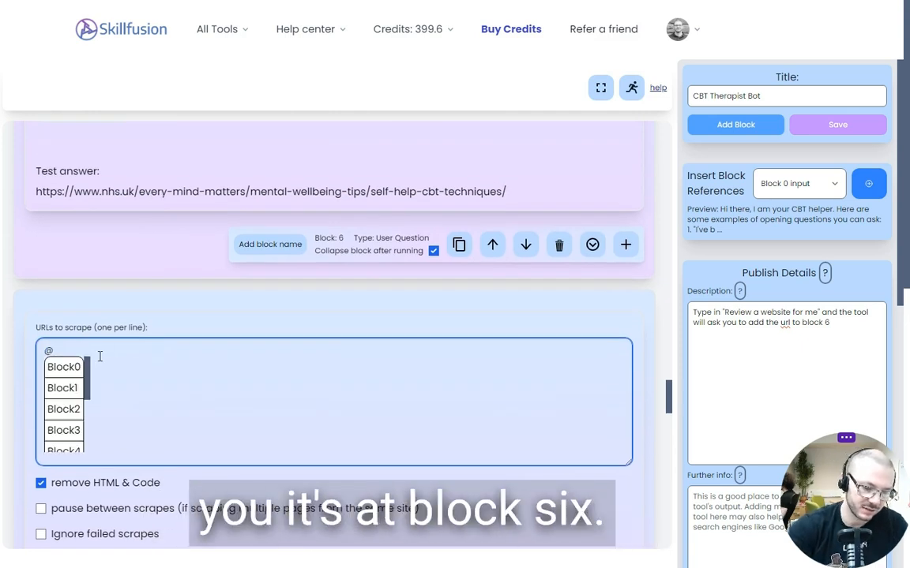
{"action": "scroll", "coordinate": [50, 411], "scroll_direction": "down", "scroll_amount": 3}
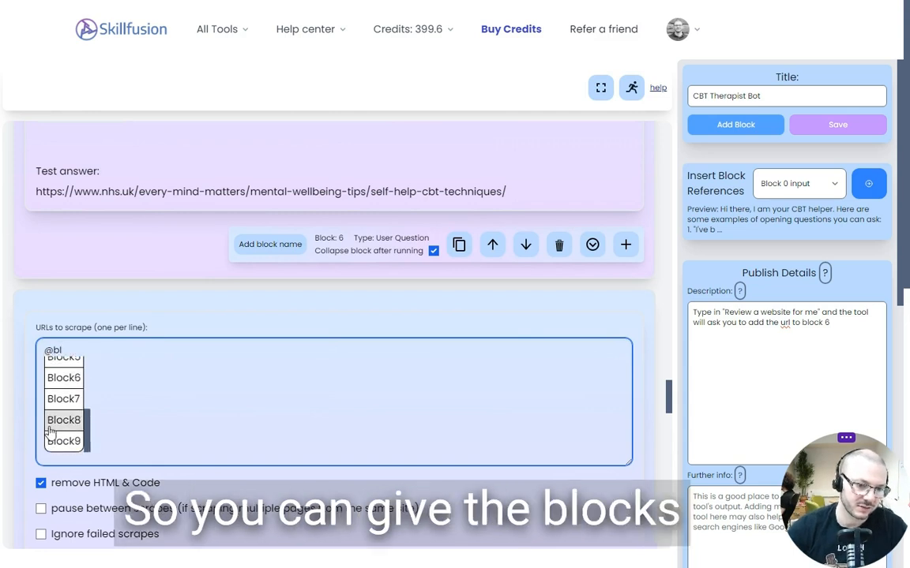
{"action": "type", "text": "bl"}
{"action": "left_click", "coordinate": [63, 382]}
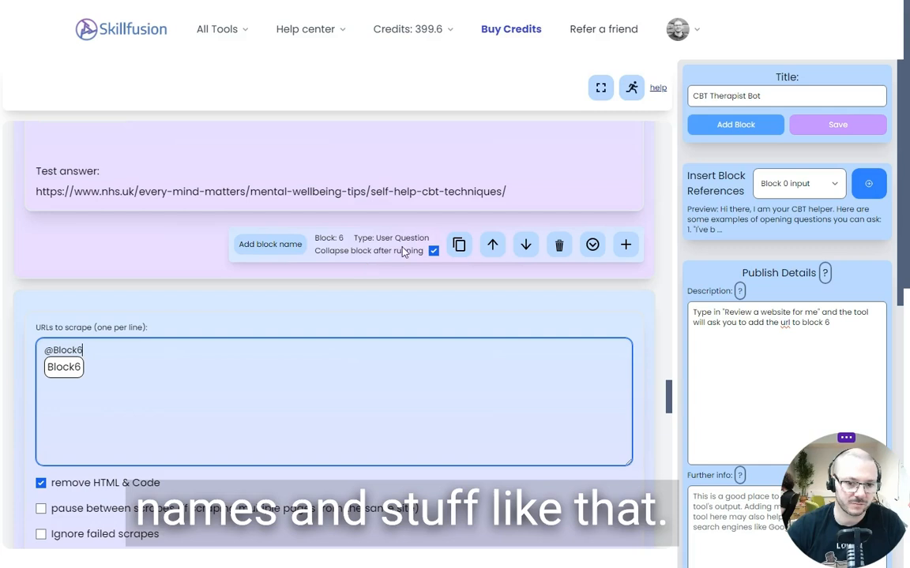
Review the scraper block's HTML and code removal, pause, failed-scrape and content cropping options
{"action": "scroll", "coordinate": [153, 420], "scroll_direction": "down", "scroll_amount": 3}
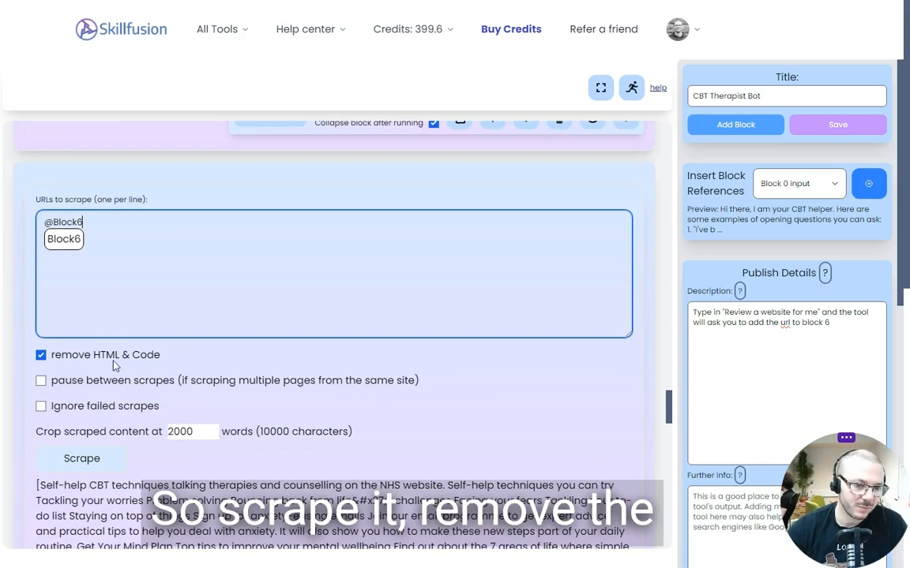
{"action": "left_click_drag", "start_coordinate": [40, 358], "coordinate": [254, 427]}
{"action": "left_click", "coordinate": [249, 435]}
{"action": "scroll", "coordinate": [247, 439], "scroll_direction": "down", "scroll_amount": 5}
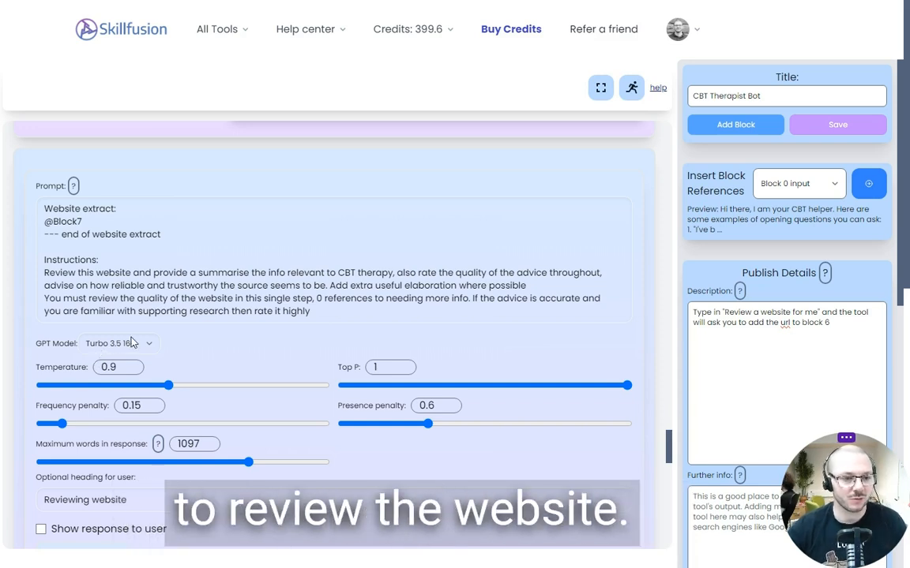
{"action": "left_click_drag", "start_coordinate": [332, 315], "coordinate": [15, 204]}
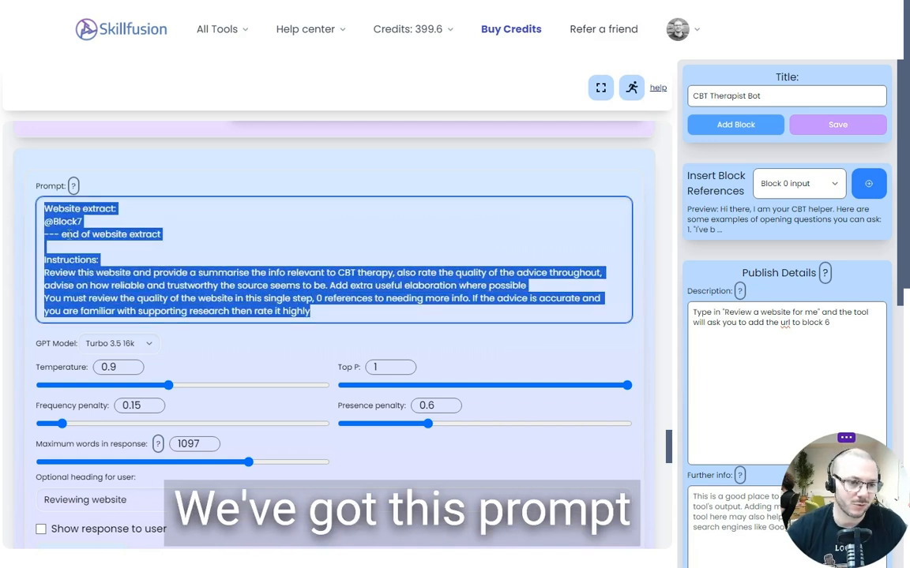
{"action": "left_click", "coordinate": [303, 334]}
{"action": "key", "text": "Tab"}
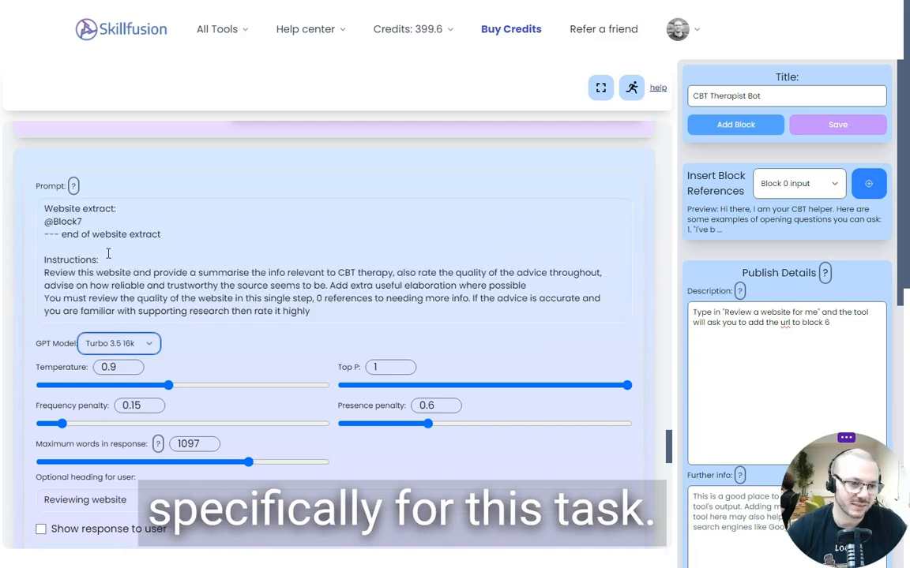
{"action": "left_click_drag", "start_coordinate": [164, 233], "coordinate": [24, 197]}
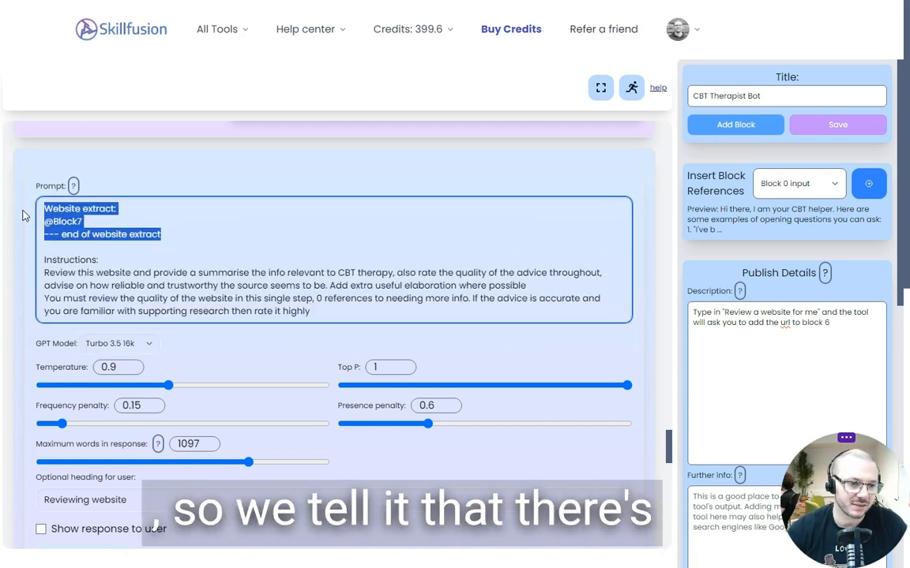
{"action": "left_click", "coordinate": [61, 236]}
{"action": "scroll", "coordinate": [124, 252], "scroll_direction": "up", "scroll_amount": 1}
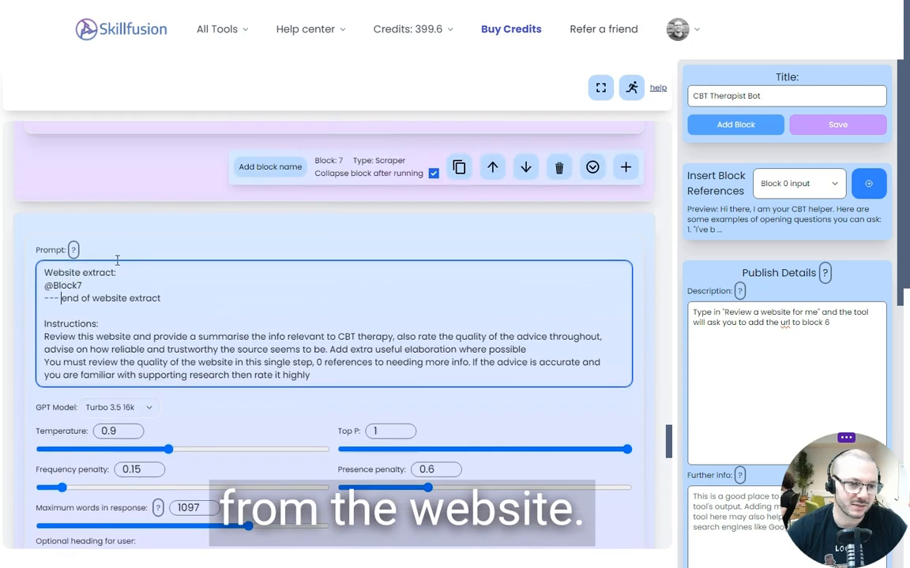
{"action": "double_click", "coordinate": [64, 285]}
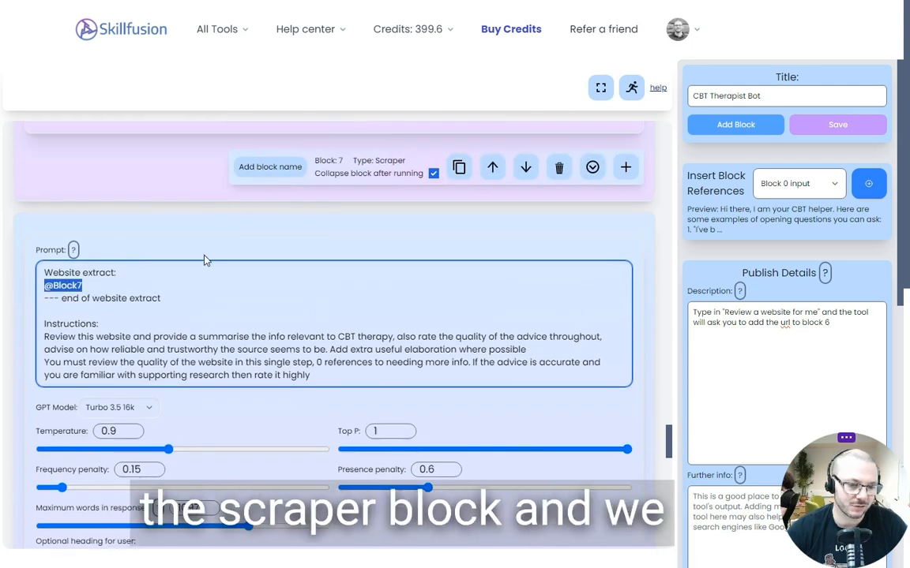
{"action": "scroll", "coordinate": [206, 260], "scroll_direction": "down", "scroll_amount": 1}
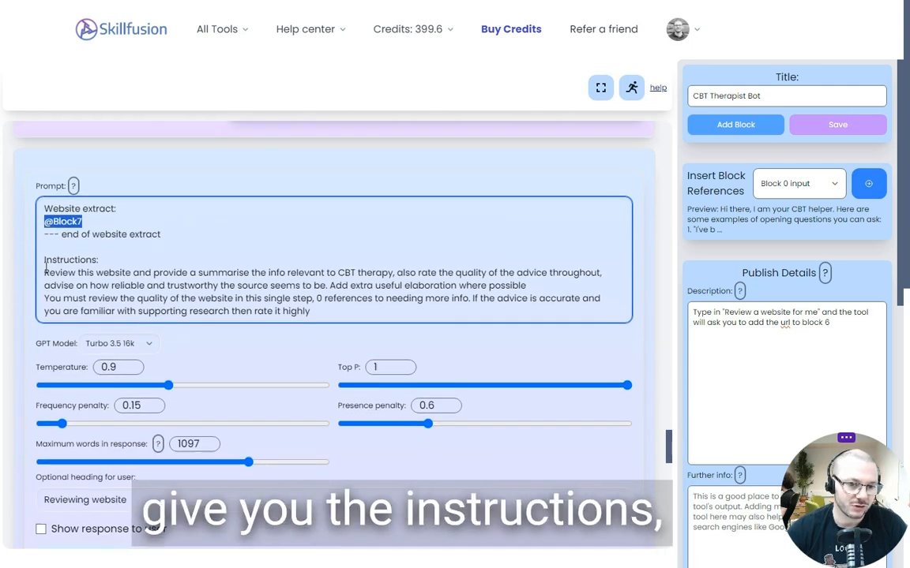
Examine the website-review prompt's instructions on CBT relevance, advice quality and source reliability, plus its model settings, hidden-response option and test response
{"action": "left_click_drag", "start_coordinate": [45, 299], "coordinate": [405, 314]}
{"action": "left_click", "coordinate": [405, 311]}
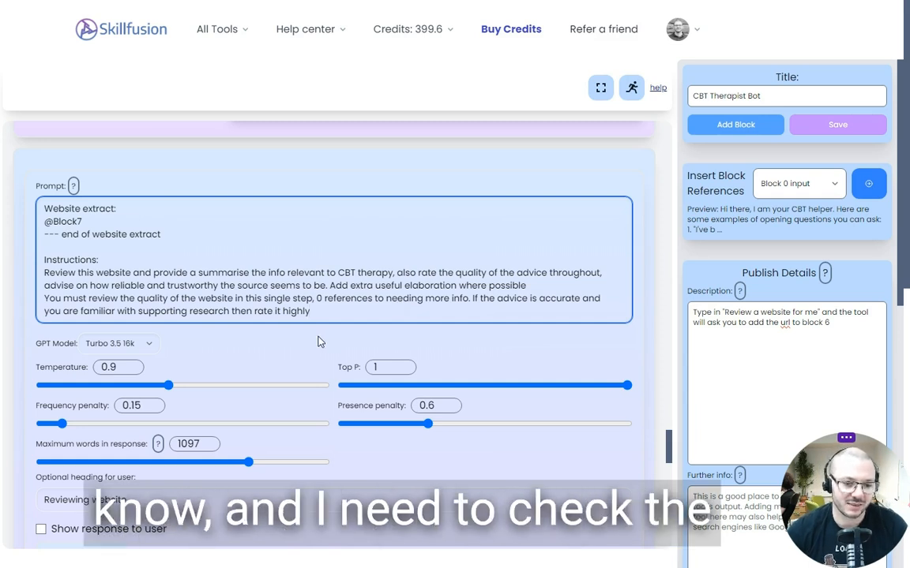
{"action": "left_click_drag", "start_coordinate": [388, 317], "coordinate": [11, 282]}
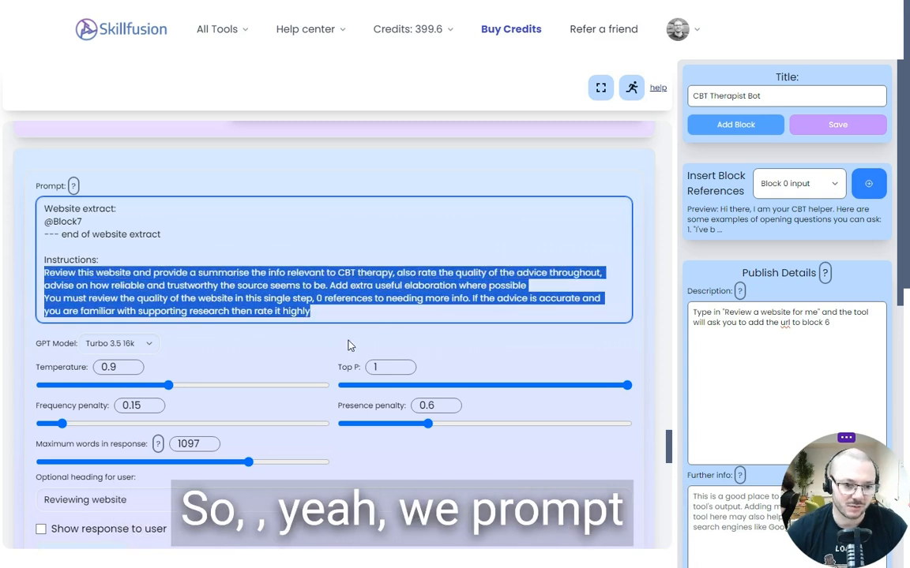
{"action": "left_click", "coordinate": [315, 336]}
{"action": "key", "text": "Tab"}
{"action": "scroll", "coordinate": [315, 337], "scroll_direction": "down", "scroll_amount": 2}
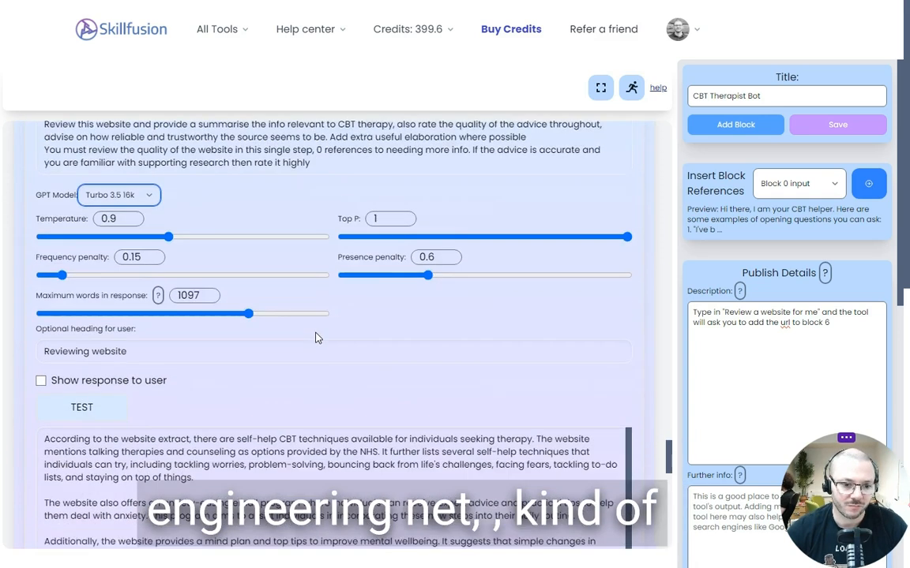
{"action": "scroll", "coordinate": [315, 337], "scroll_direction": "down", "scroll_amount": 3}
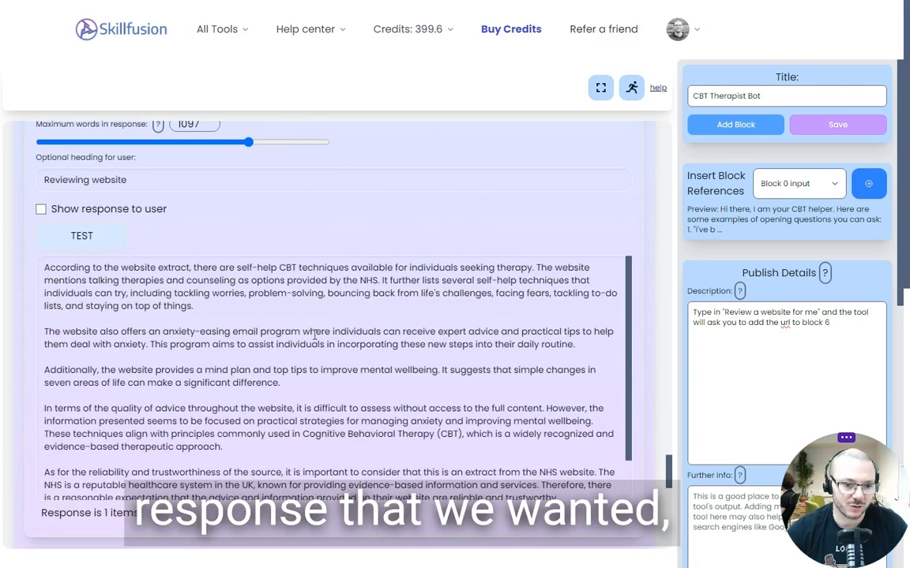
{"action": "scroll", "coordinate": [361, 227], "scroll_direction": "down", "scroll_amount": 4}
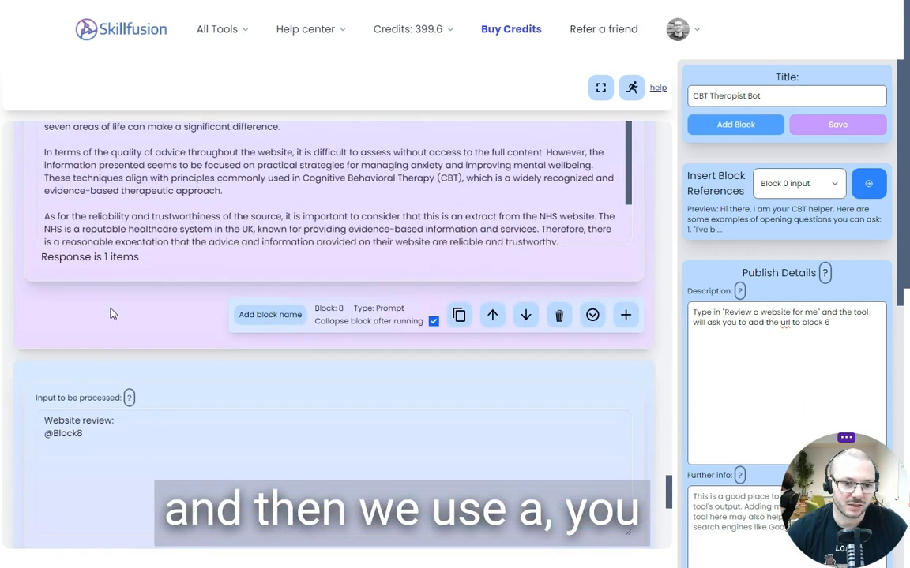
{"action": "scroll", "coordinate": [110, 314], "scroll_direction": "up", "scroll_amount": 4}
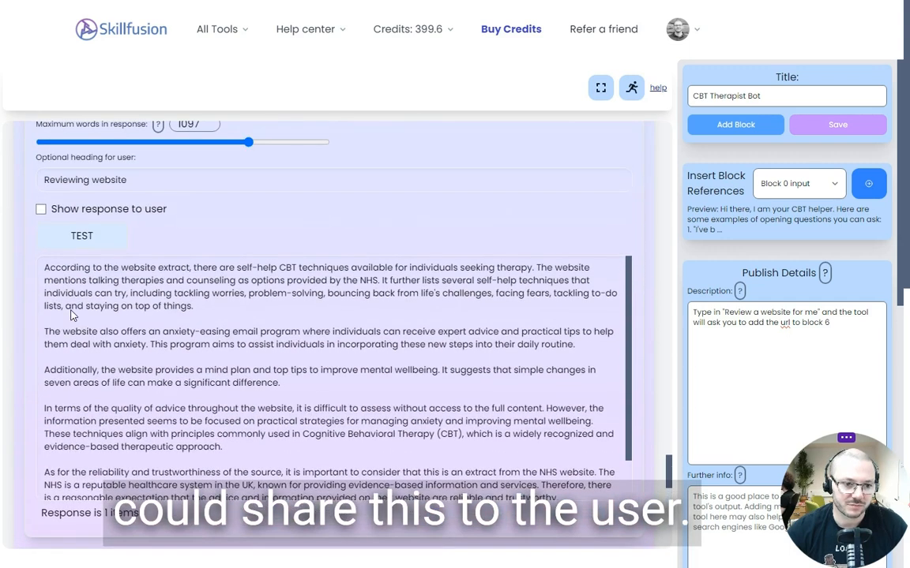
{"action": "scroll", "coordinate": [24, 311], "scroll_direction": "down", "scroll_amount": 2}
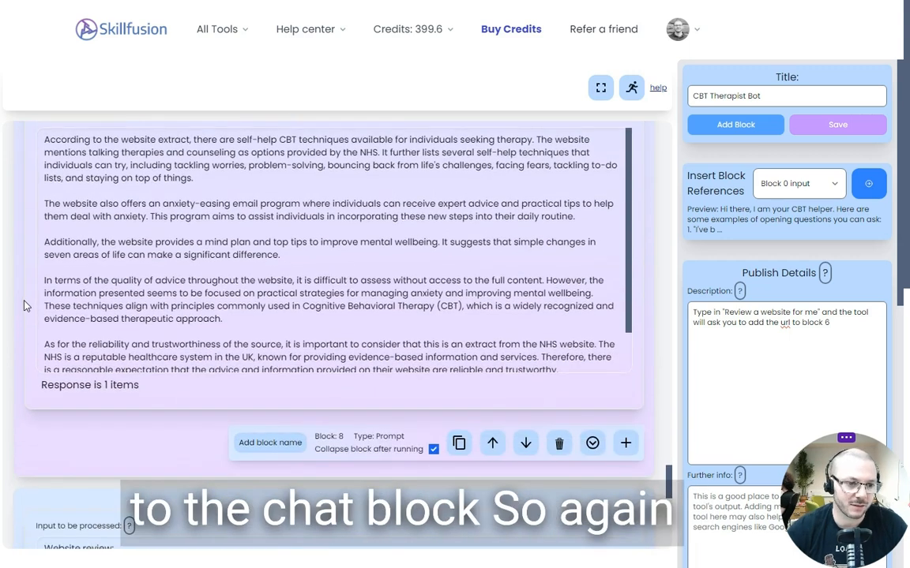
{"action": "scroll", "coordinate": [26, 306], "scroll_direction": "down", "scroll_amount": 6}
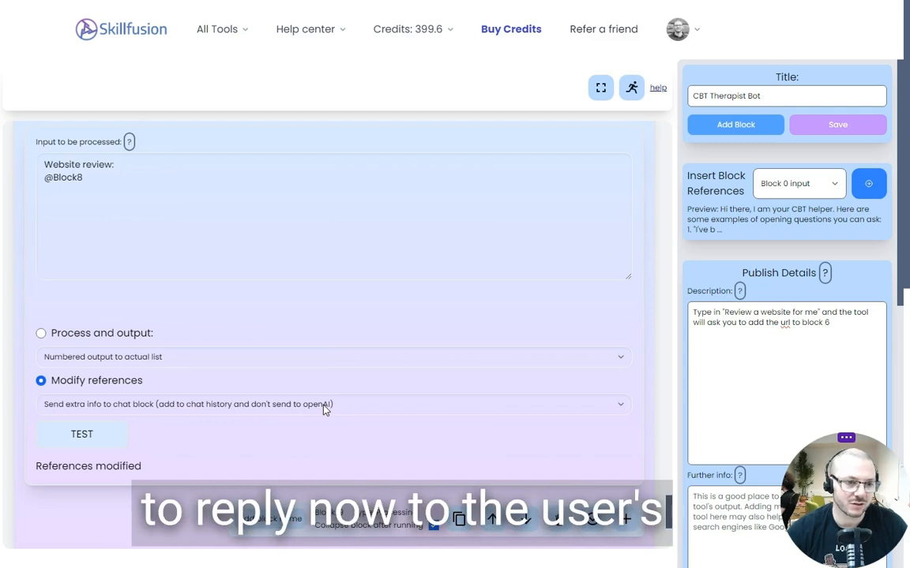
{"action": "left_click_drag", "start_coordinate": [114, 164], "coordinate": [16, 168]}
{"action": "left_click", "coordinate": [138, 319]}
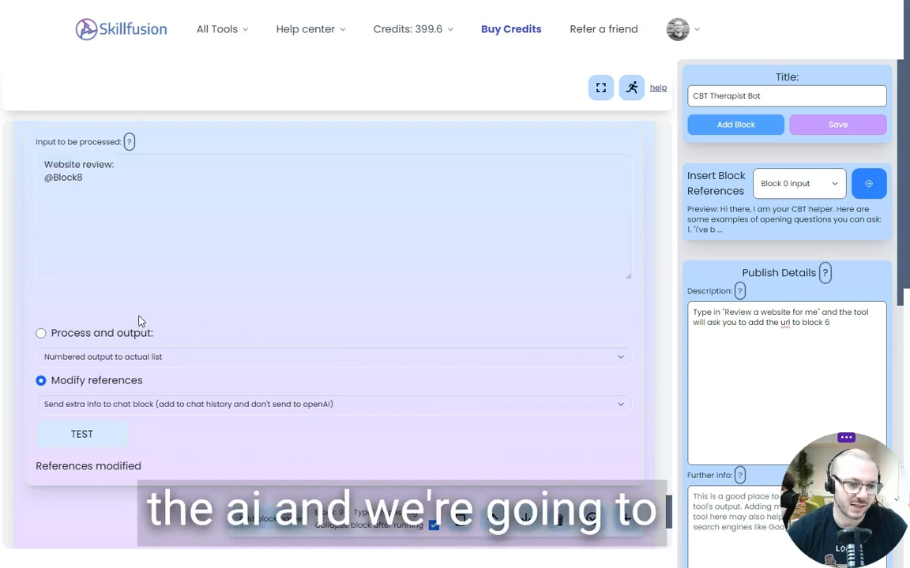
{"action": "scroll", "coordinate": [139, 317], "scroll_direction": "up", "scroll_amount": 4}
{"action": "scroll", "coordinate": [139, 316], "scroll_direction": "up", "scroll_amount": 2}
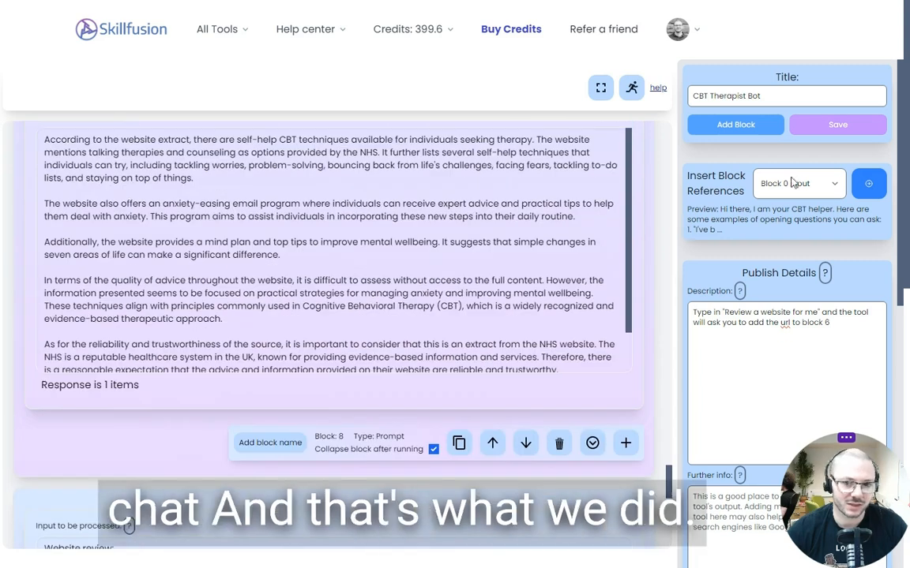
Switch the CBT Therapist Bot to its run view and read through the website review in the Block 1 chat history
{"action": "left_click", "coordinate": [631, 86]}
{"action": "scroll", "coordinate": [371, 226], "scroll_direction": "up", "scroll_amount": 3}
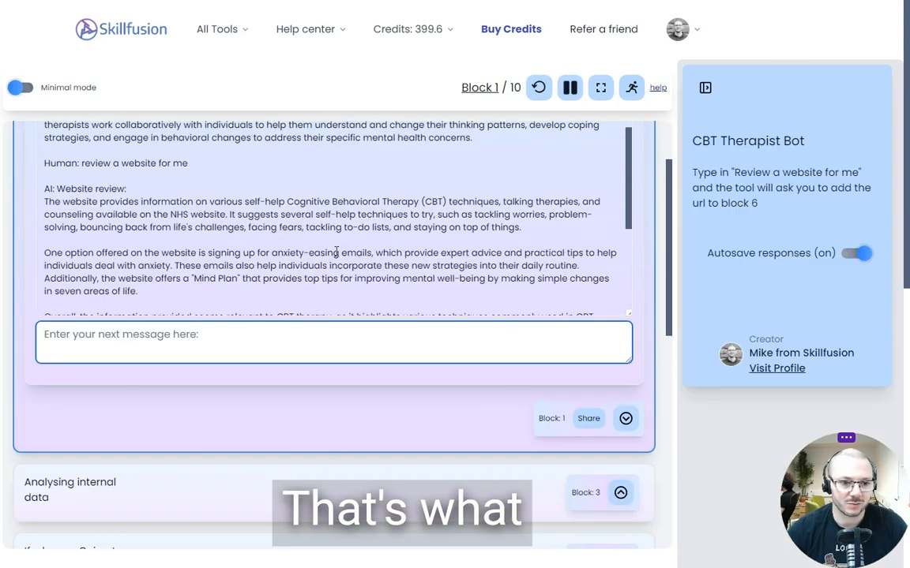
{"action": "left_click_drag", "start_coordinate": [56, 189], "coordinate": [143, 189]}
{"action": "scroll", "coordinate": [198, 219], "scroll_direction": "down", "scroll_amount": 2}
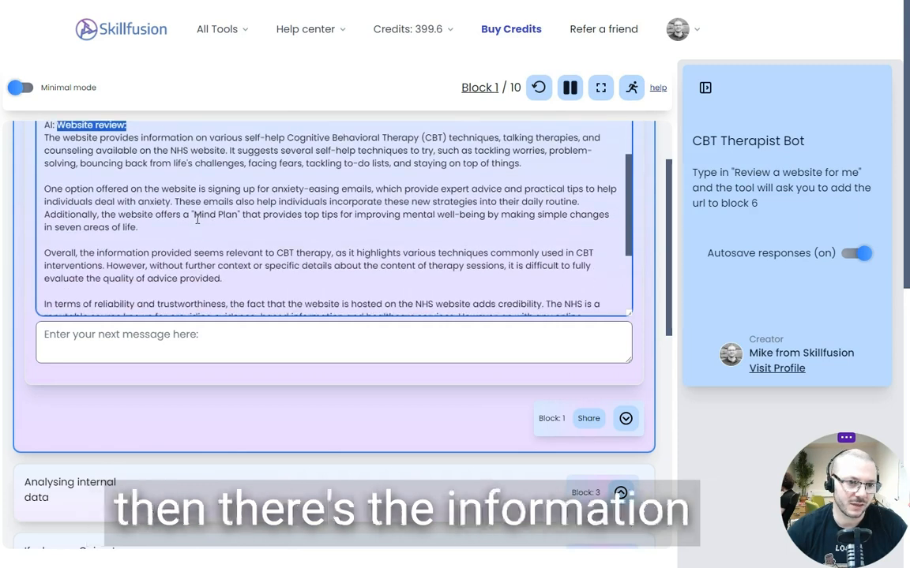
{"action": "scroll", "coordinate": [136, 422], "scroll_direction": "up", "scroll_amount": 2}
{"action": "scroll", "coordinate": [149, 268], "scroll_direction": "down", "scroll_amount": 1}
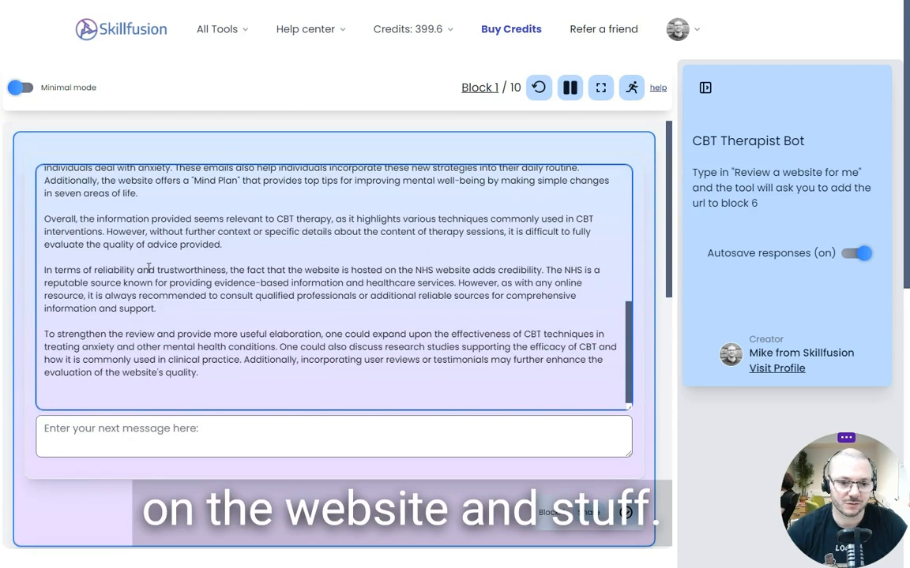
{"action": "scroll", "coordinate": [314, 514], "scroll_direction": "down", "scroll_amount": 1}
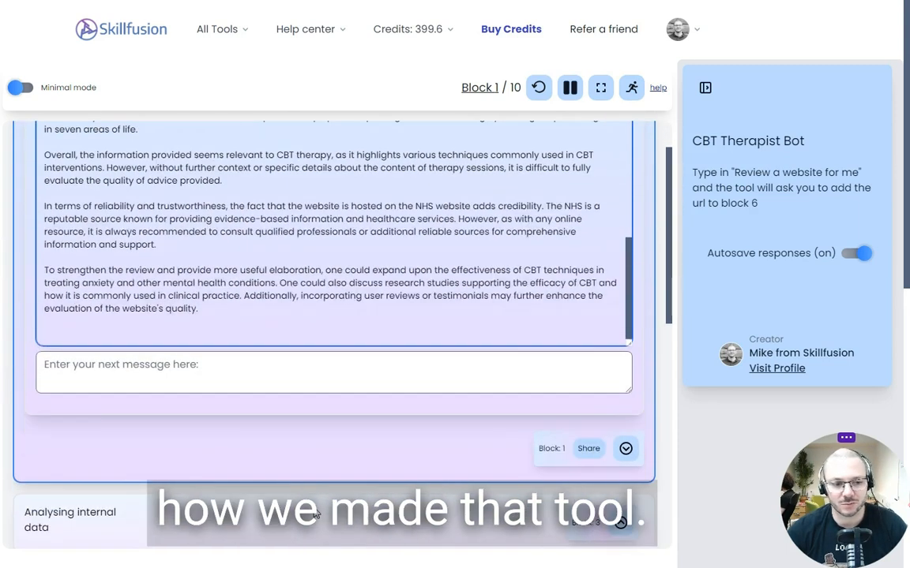
{"action": "scroll", "coordinate": [20, 256], "scroll_direction": "up", "scroll_amount": 1}
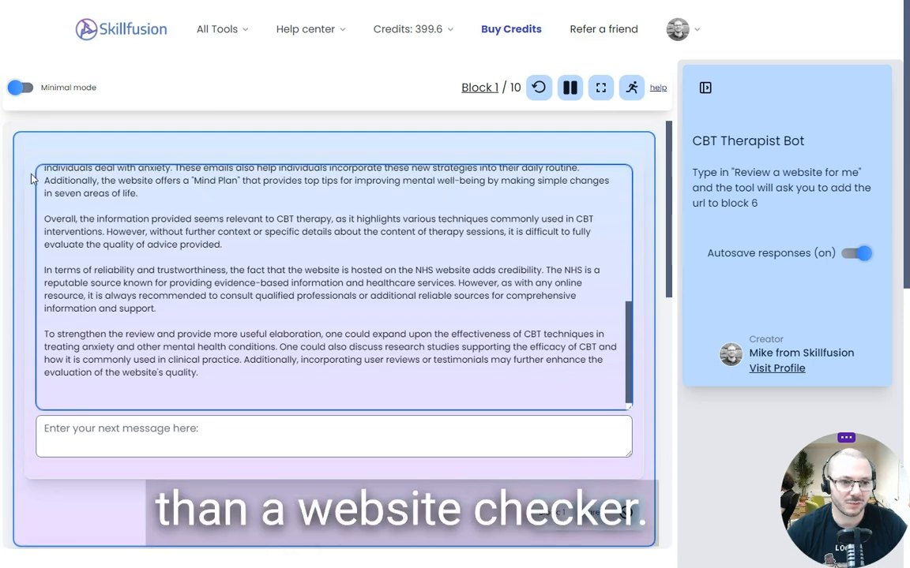
{"action": "scroll", "coordinate": [202, 136], "scroll_direction": "down", "scroll_amount": 1}
{"action": "scroll", "coordinate": [93, 305], "scroll_direction": "up", "scroll_amount": 5}
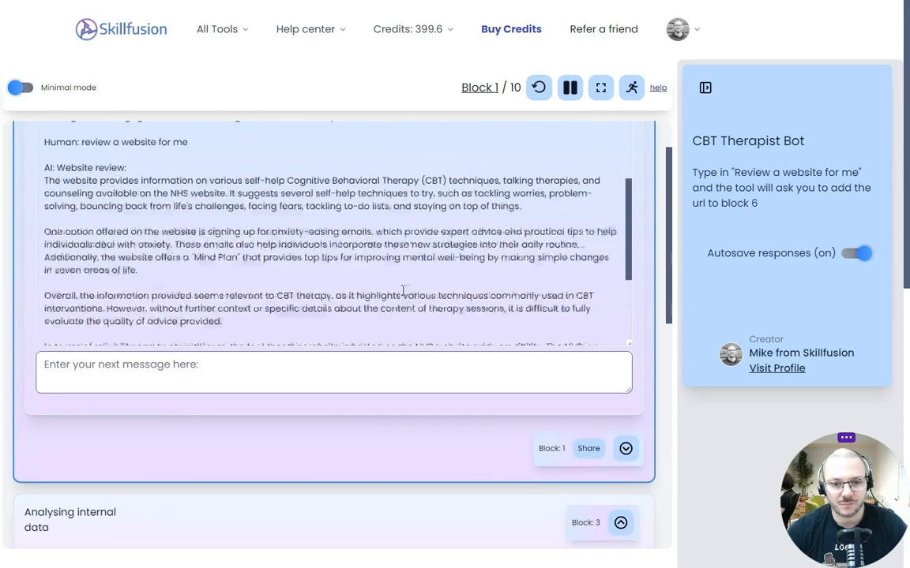
{"action": "scroll", "coordinate": [14, 283], "scroll_direction": "up", "scroll_amount": 1}
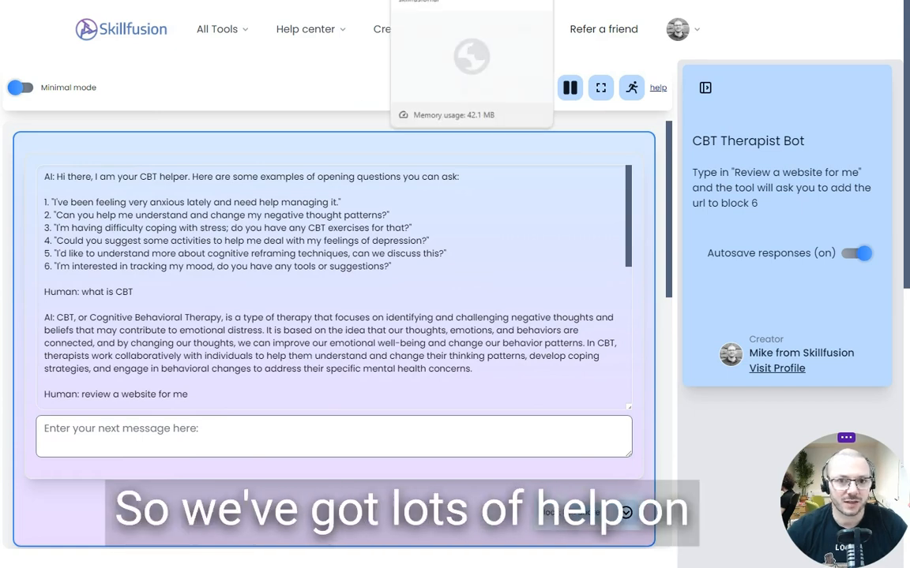
Return to the fitness chatbot's editor, open its tool-making help page and browse the block help, quality advice and example videos
{"action": "left_click", "coordinate": [439, 1]}
{"action": "scroll", "coordinate": [676, 138], "scroll_direction": "up", "scroll_amount": 1}
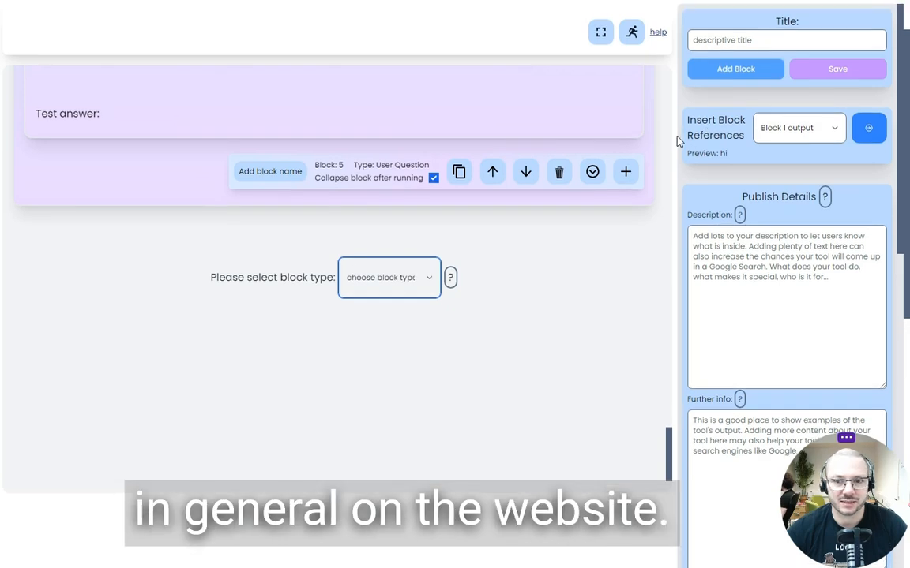
{"action": "mouse_move", "coordinate": [380, 41]}
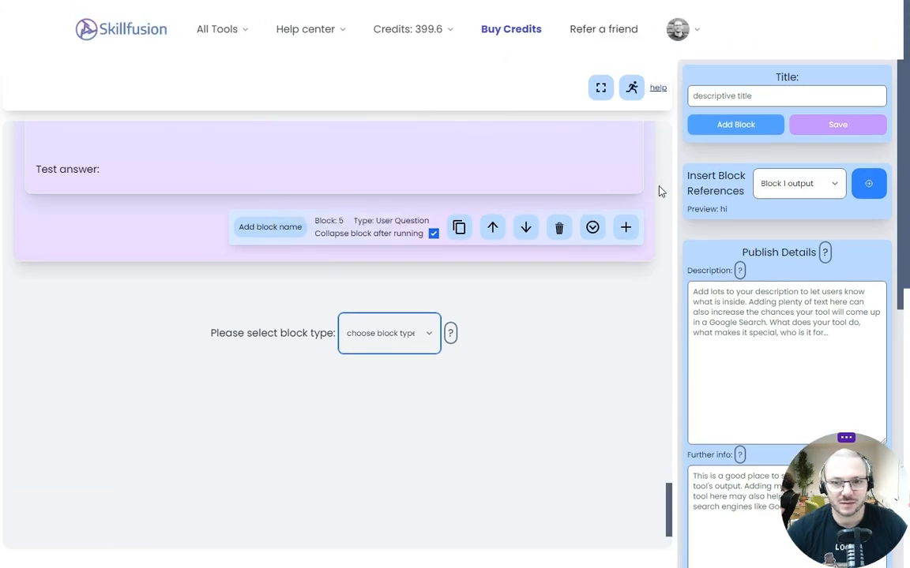
{"action": "left_click", "coordinate": [656, 91]}
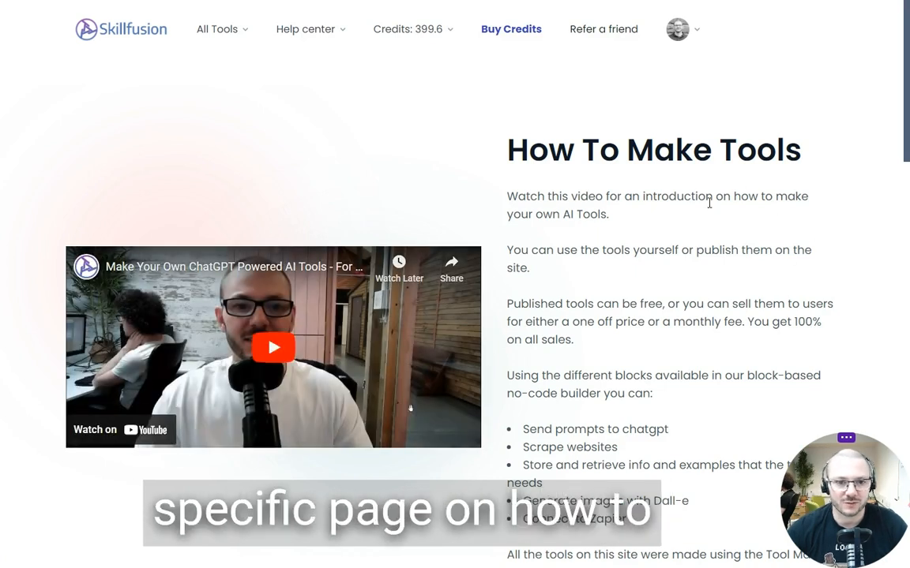
{"action": "scroll", "coordinate": [709, 204], "scroll_direction": "down", "scroll_amount": 5}
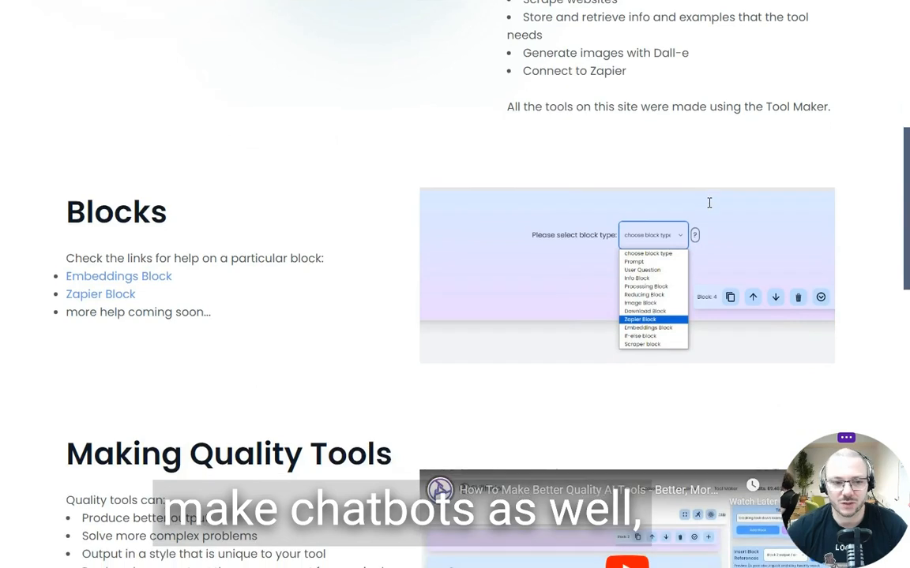
{"action": "scroll", "coordinate": [536, 292], "scroll_direction": "down", "scroll_amount": 9}
{"action": "scroll", "coordinate": [621, 288], "scroll_direction": "up", "scroll_amount": 6}
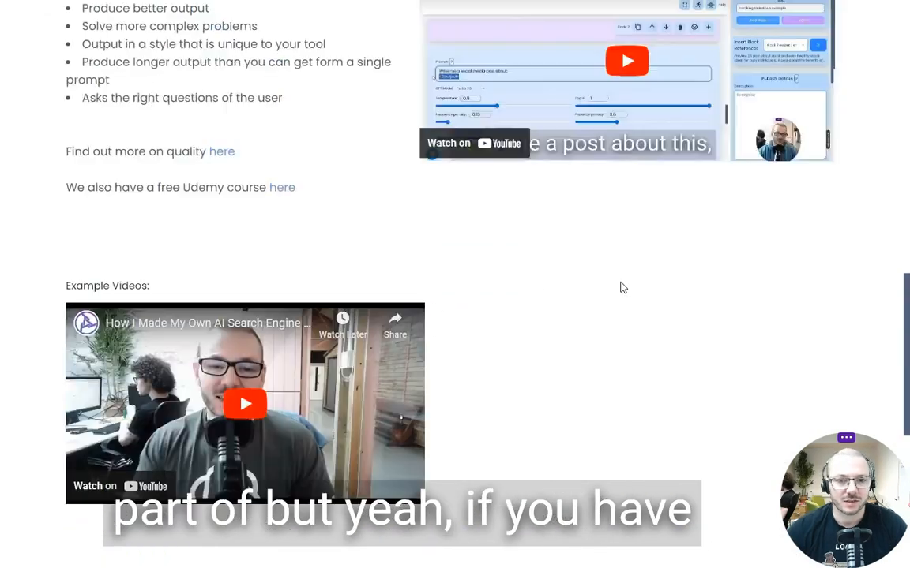
{"action": "scroll", "coordinate": [621, 285], "scroll_direction": "up", "scroll_amount": 8}
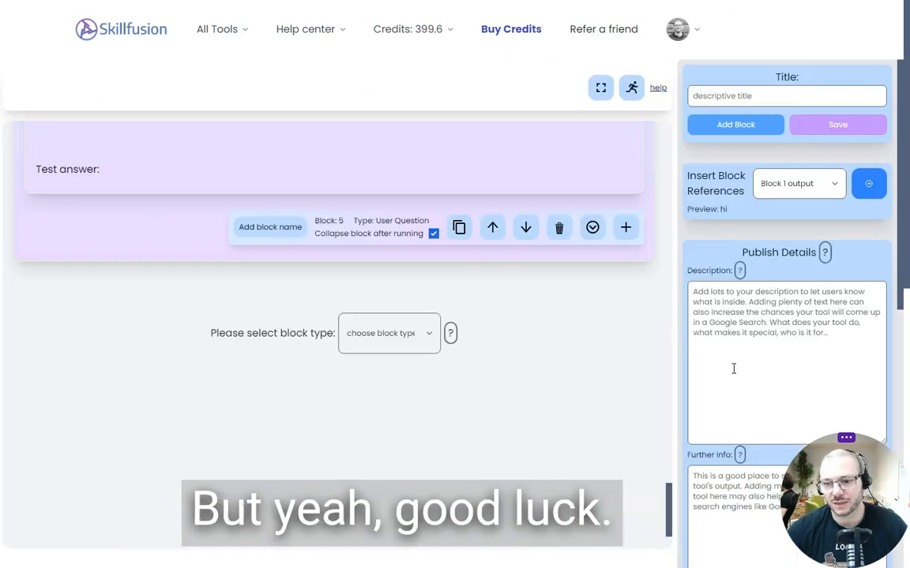
Review the fitness chatbot's publish details, including description, categories, tags and cover photo, and select the value in its price field
{"action": "scroll", "coordinate": [734, 369], "scroll_direction": "down", "scroll_amount": 5}
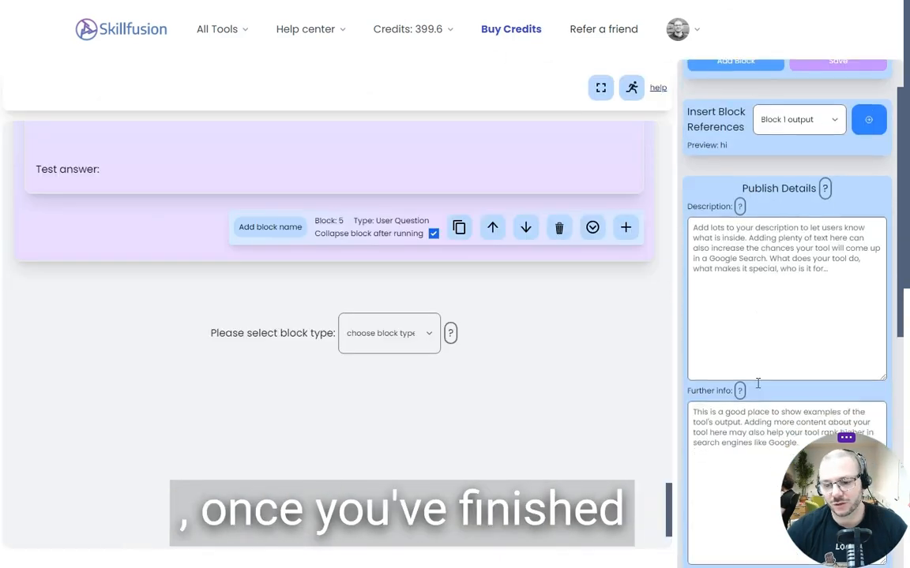
{"action": "scroll", "coordinate": [735, 363], "scroll_direction": "down", "scroll_amount": 3}
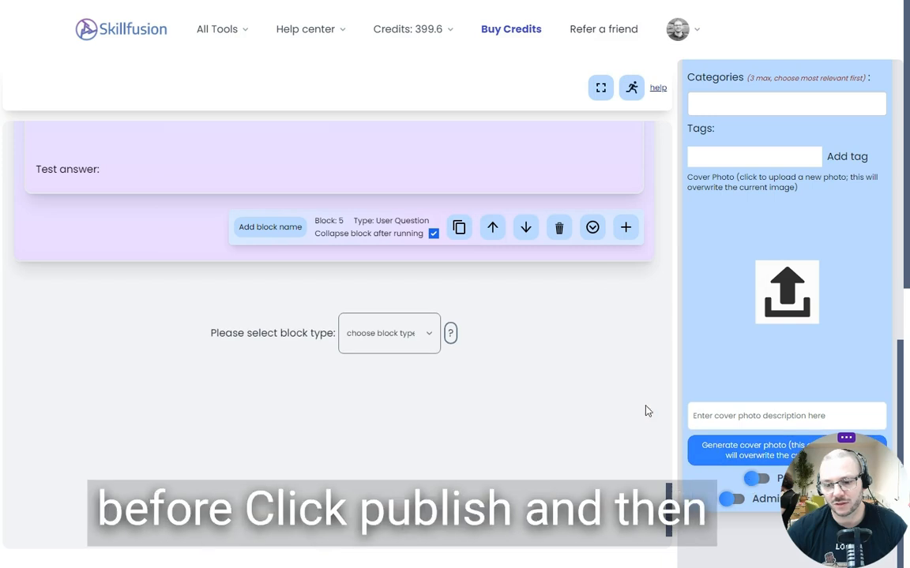
{"action": "scroll", "coordinate": [736, 272], "scroll_direction": "up", "scroll_amount": 7}
{"action": "scroll", "coordinate": [738, 271], "scroll_direction": "up", "scroll_amount": 3}
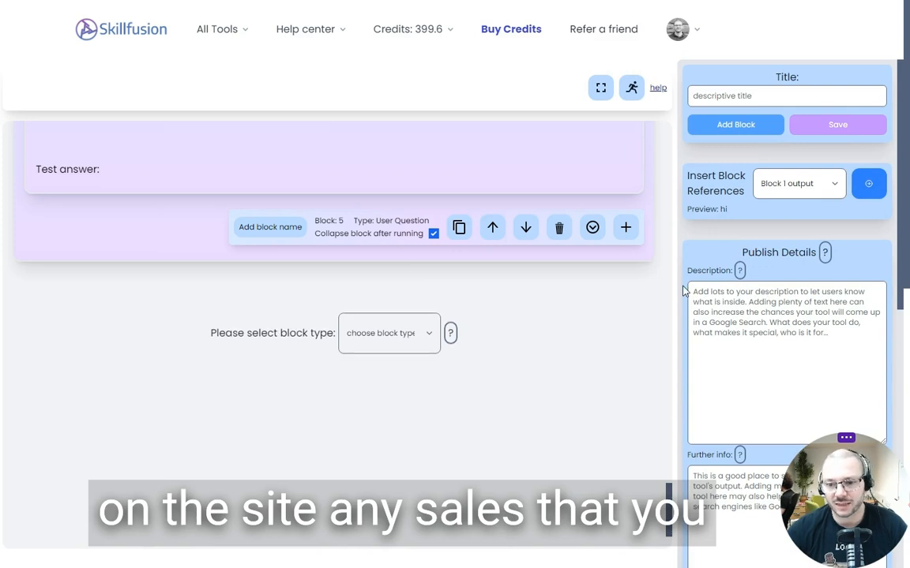
{"action": "scroll", "coordinate": [686, 291], "scroll_direction": "down", "scroll_amount": 5}
{"action": "left_click_drag", "start_coordinate": [704, 283], "coordinate": [685, 283]}
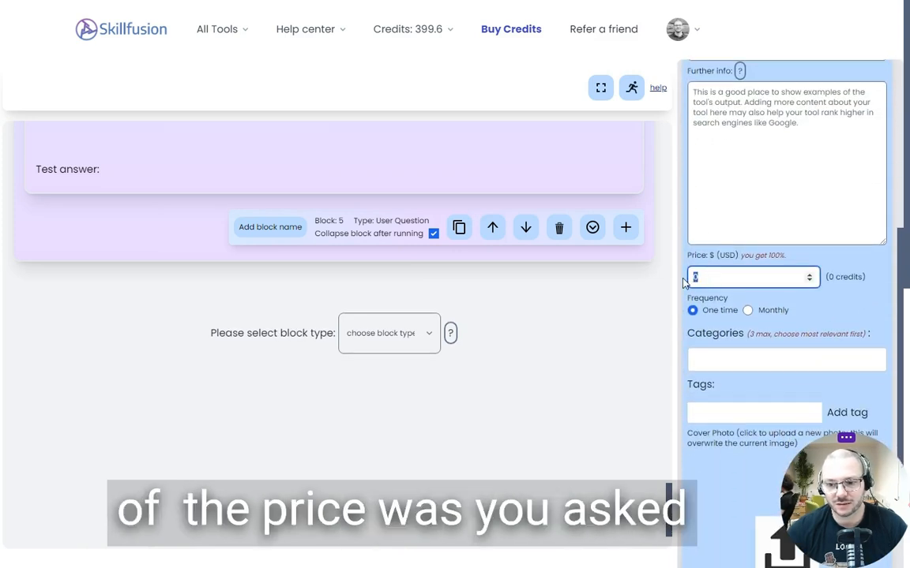